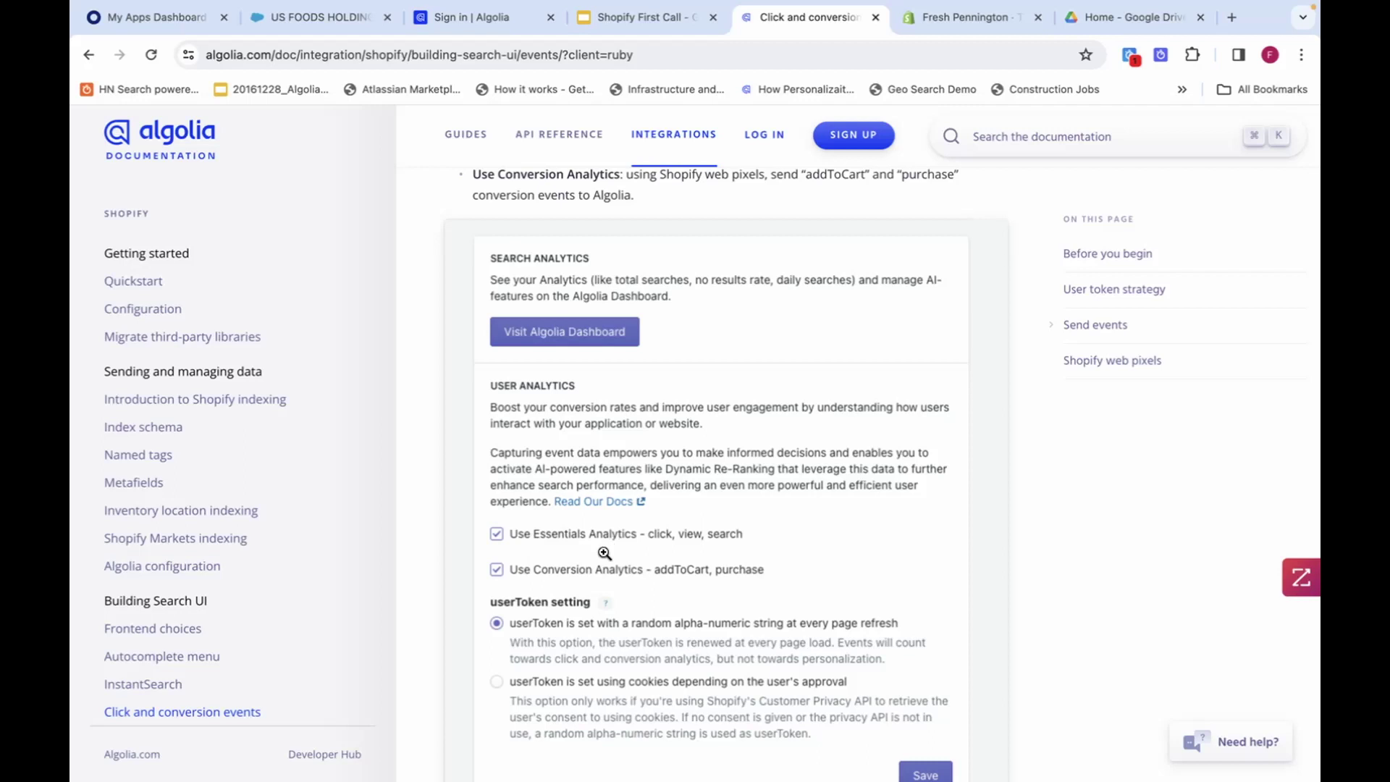
Scroll through the docs' Shopify web pixels install steps and the pixel JavaScript code block.
scroll(605, 554, down, 2)
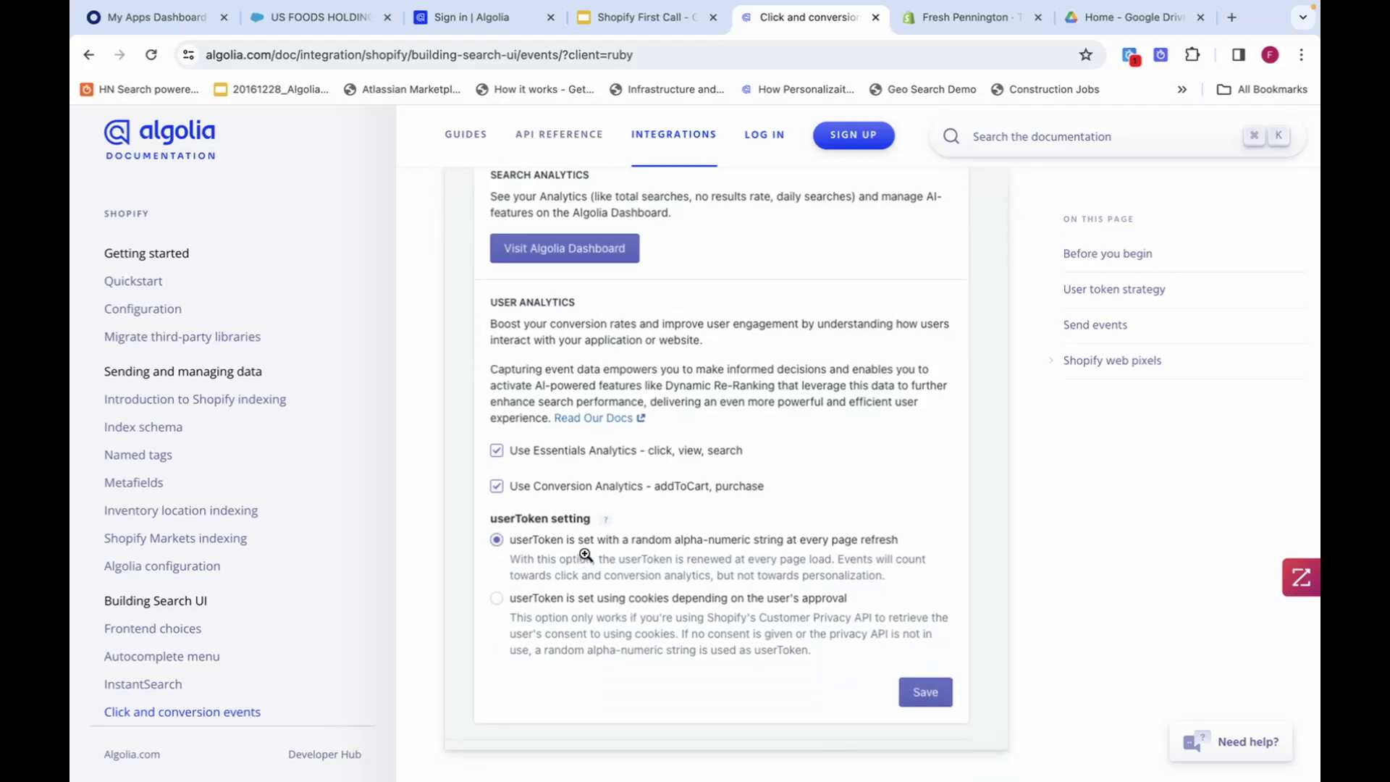
scroll(585, 555, down, 6)
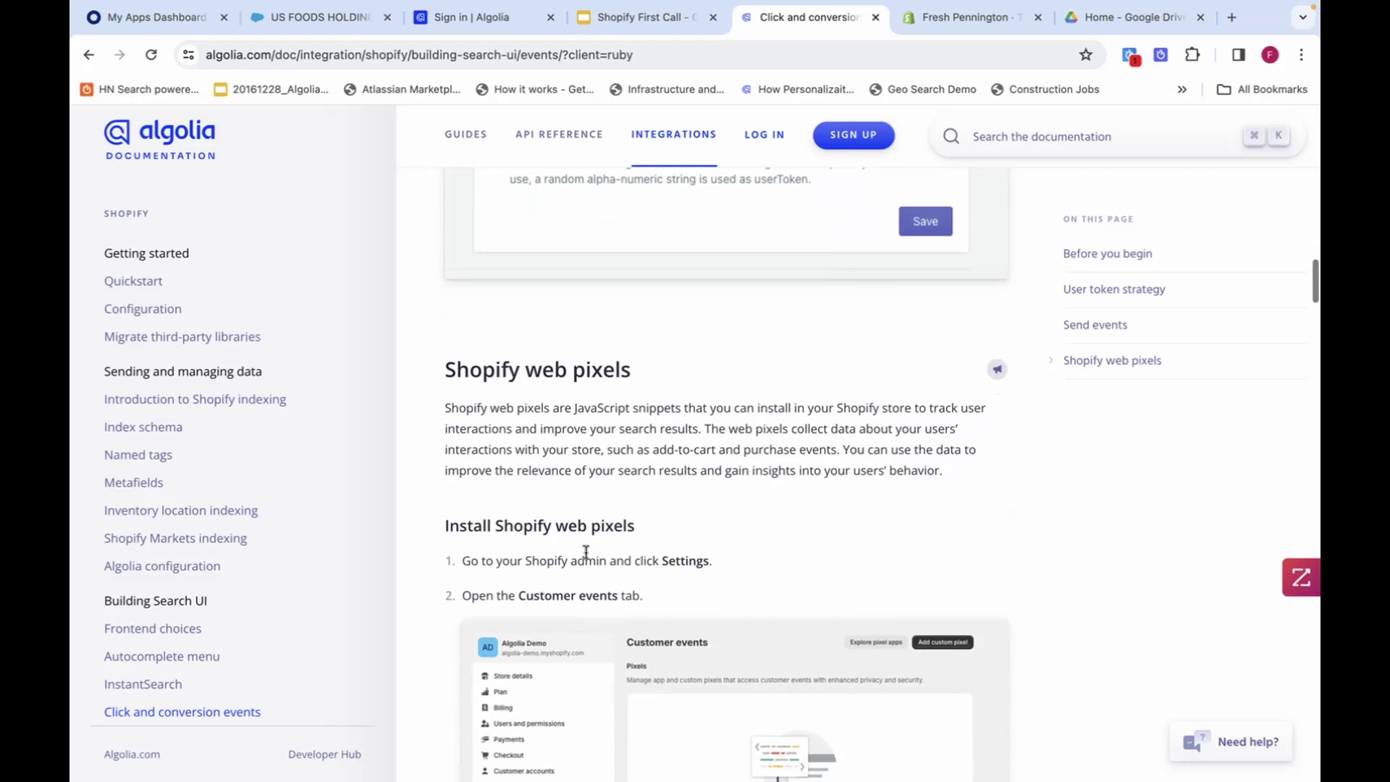
scroll(586, 553, down, 3)
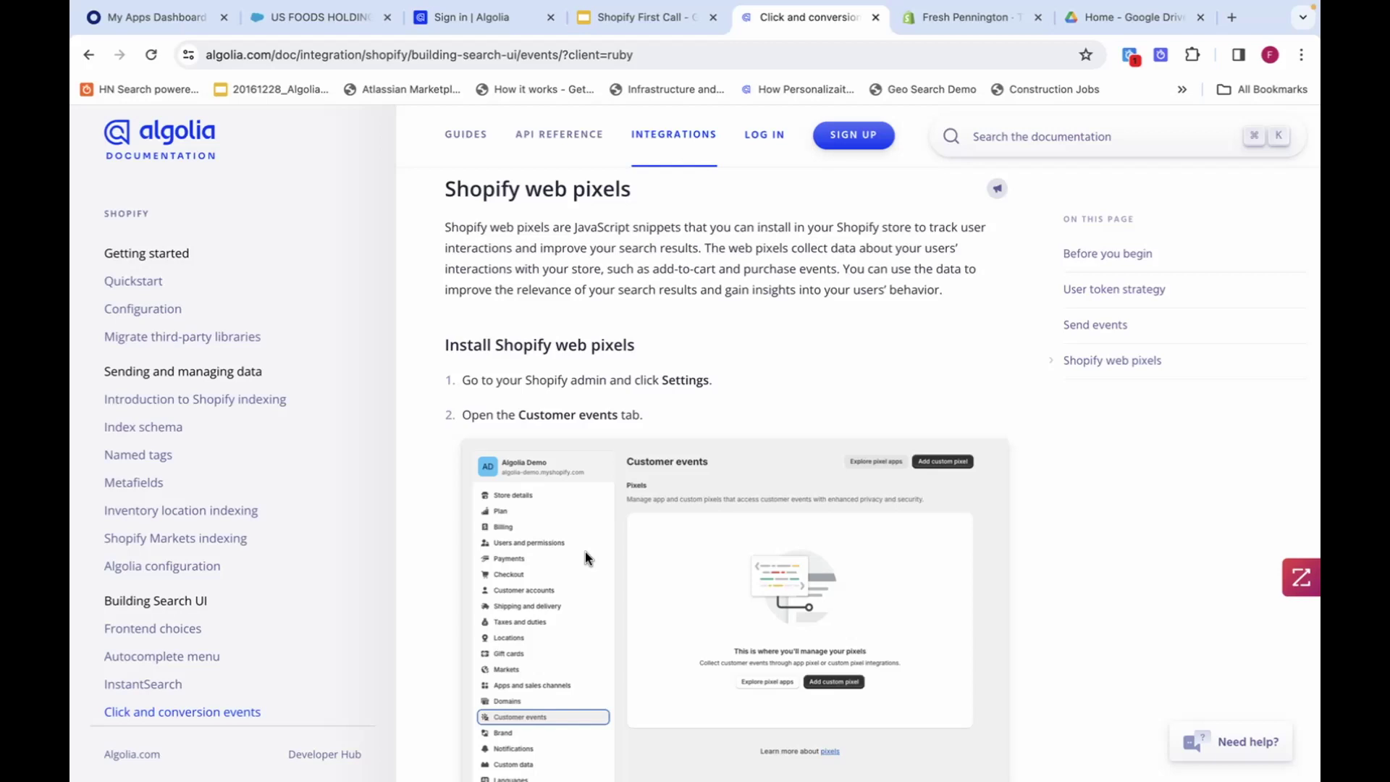
scroll(585, 556, down, 2)
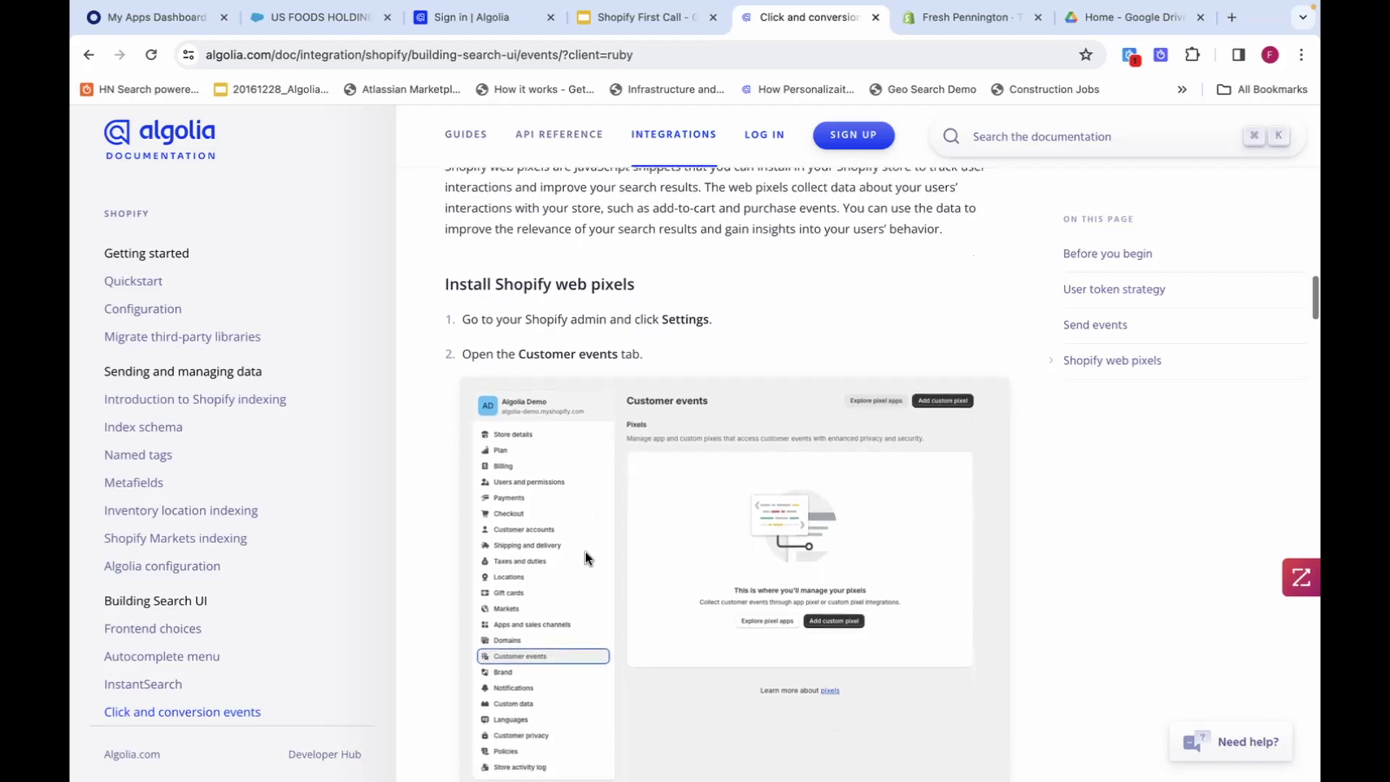
scroll(558, 469, down, 3)
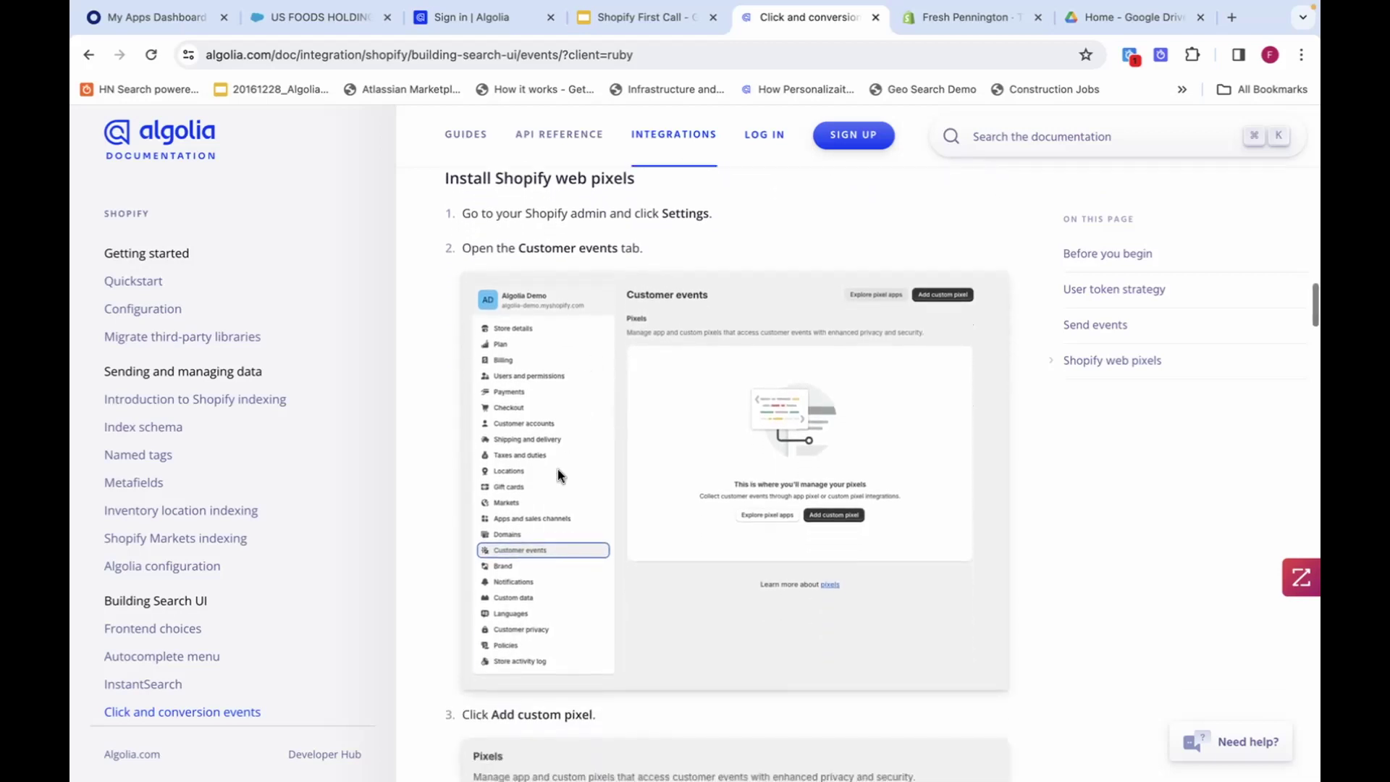
scroll(531, 547, down, 10)
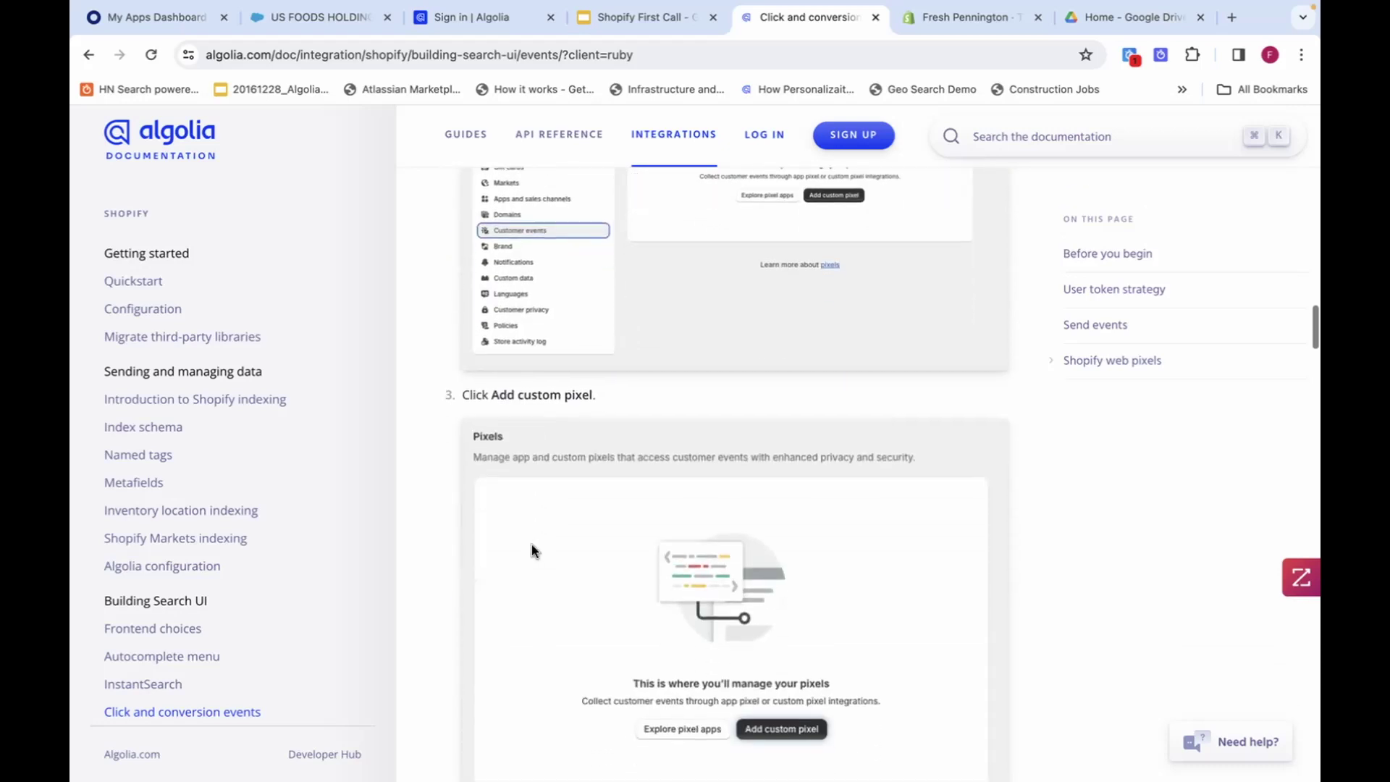
scroll(532, 550, down, 3)
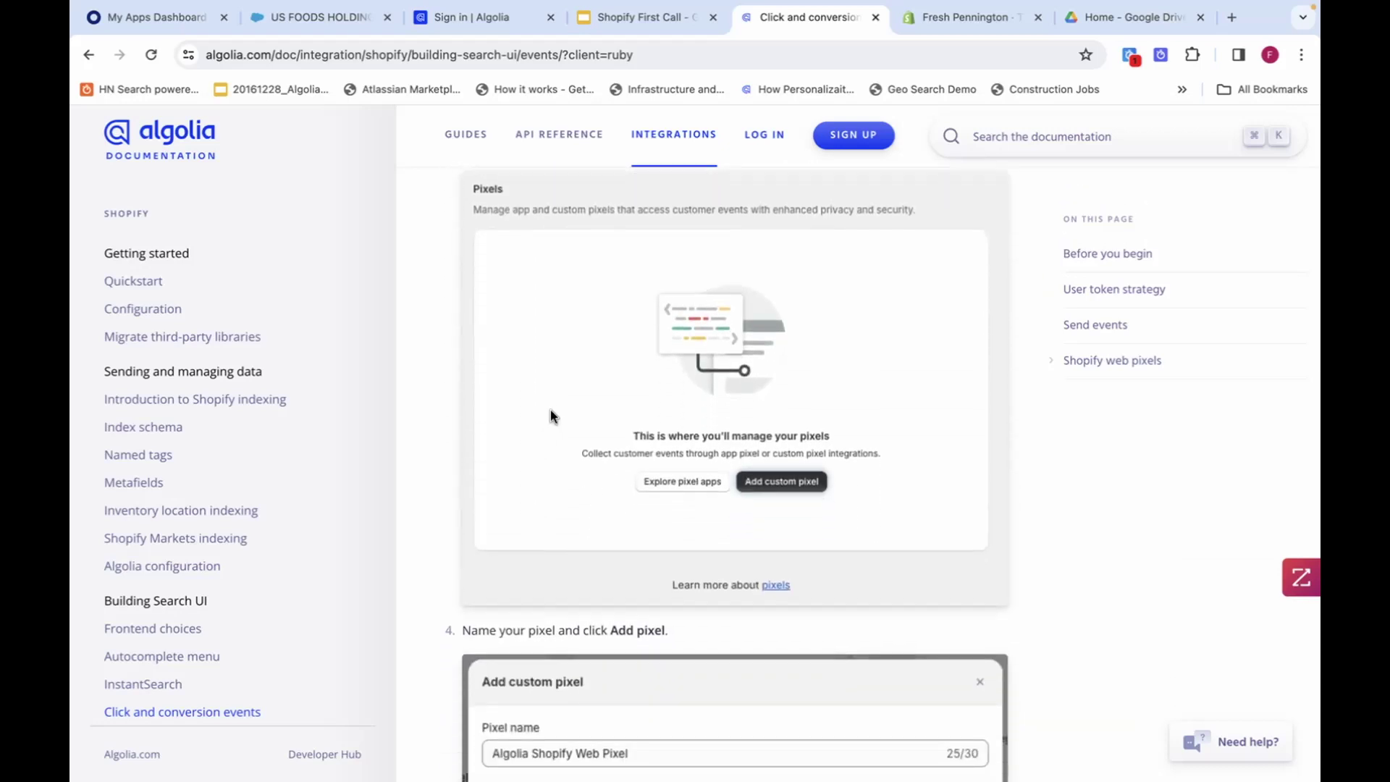
scroll(551, 417, down, 6)
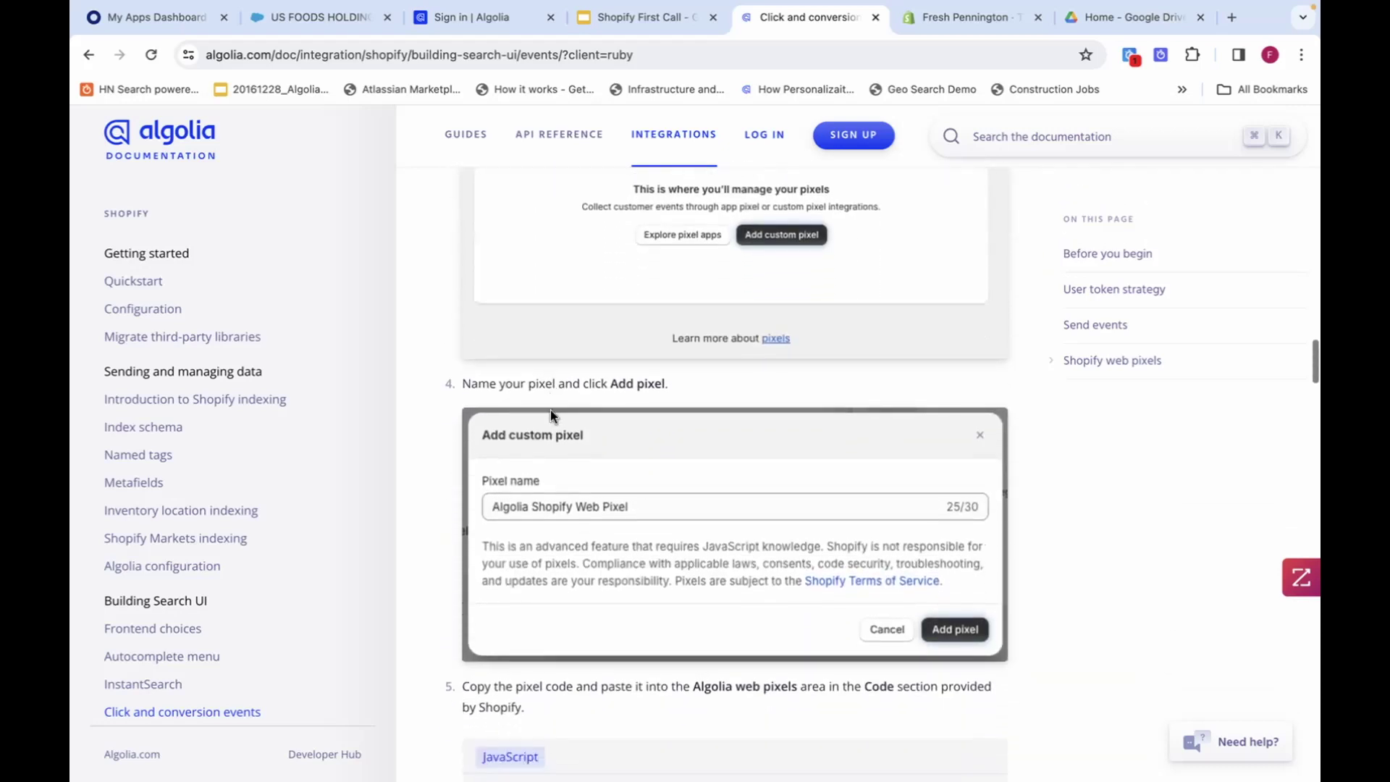
scroll(548, 478, down, 7)
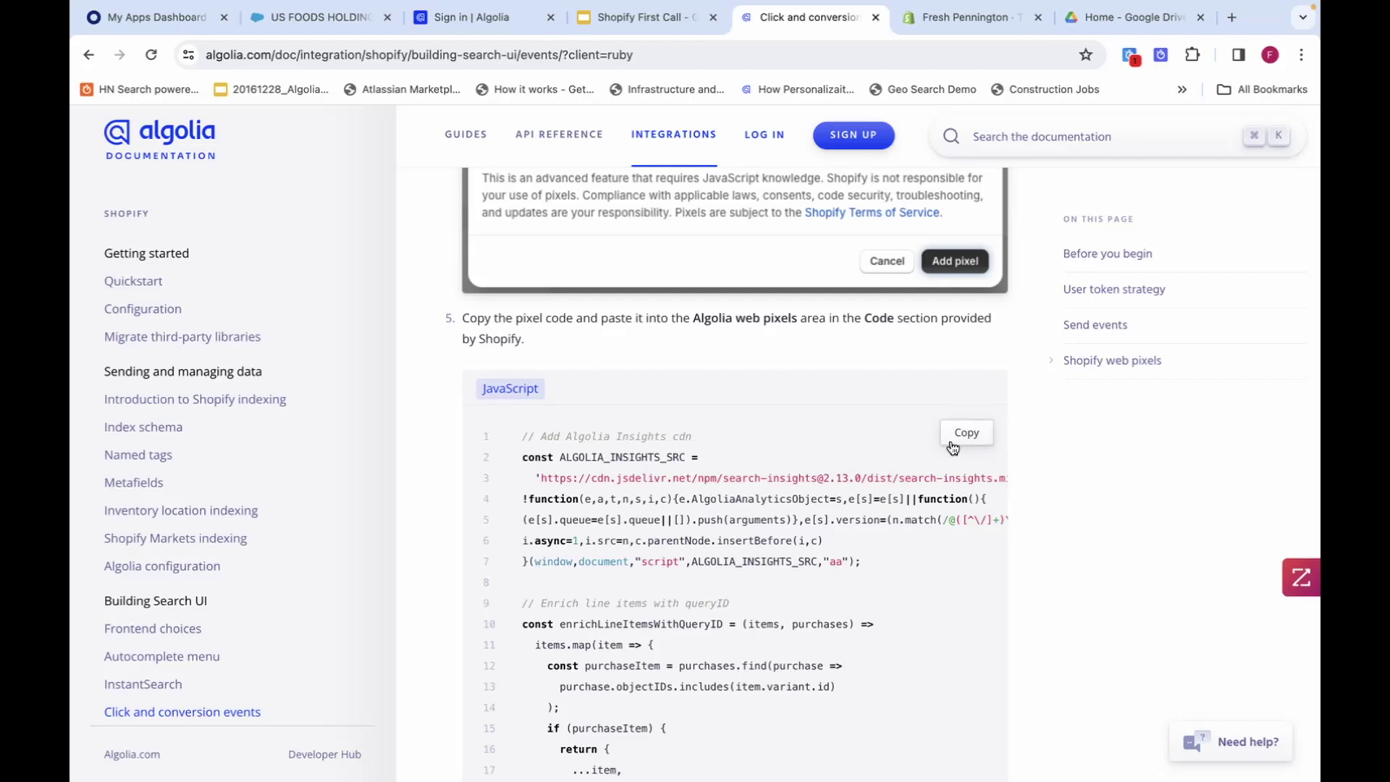
scroll(953, 447, down, 15)
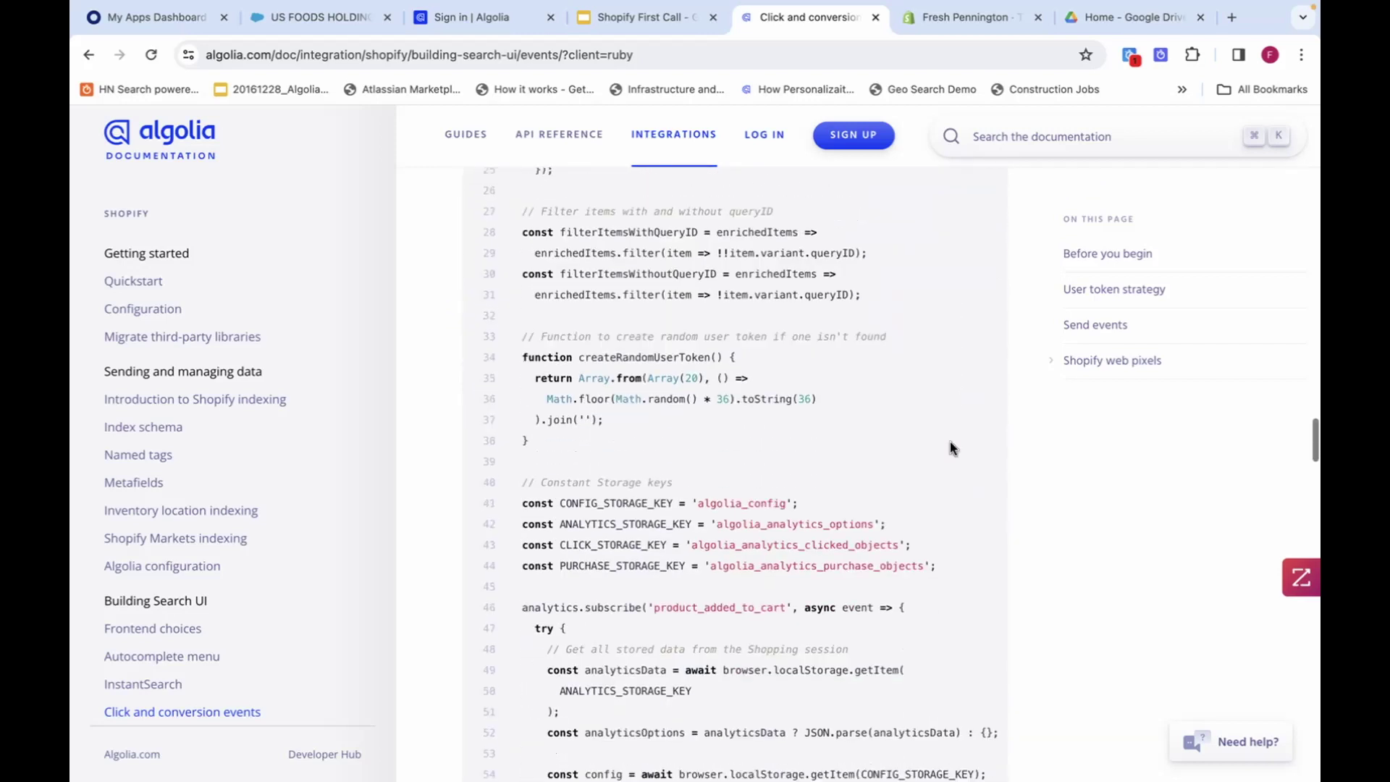
scroll(950, 447, down, 20)
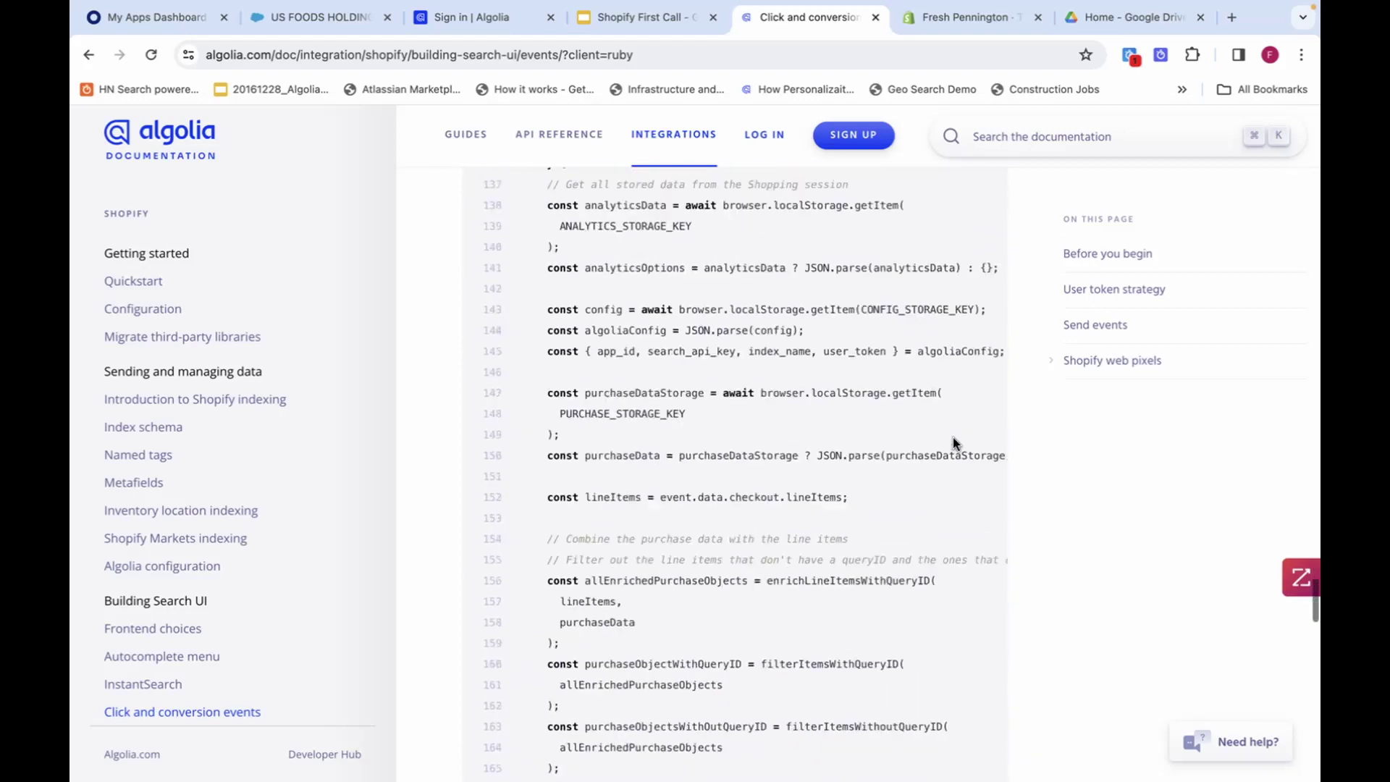
scroll(953, 443, down, 15)
scroll(953, 443, up, 4)
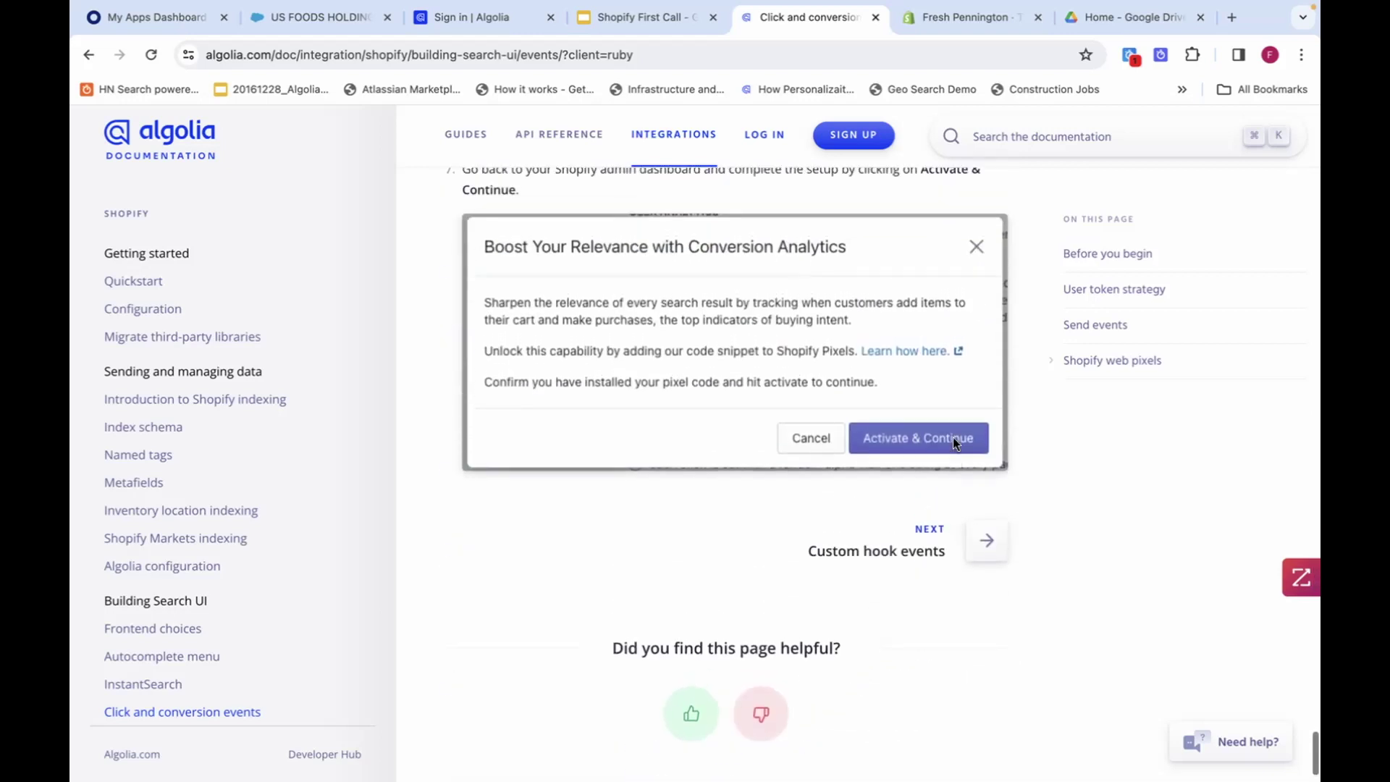
scroll(953, 440, up, 1)
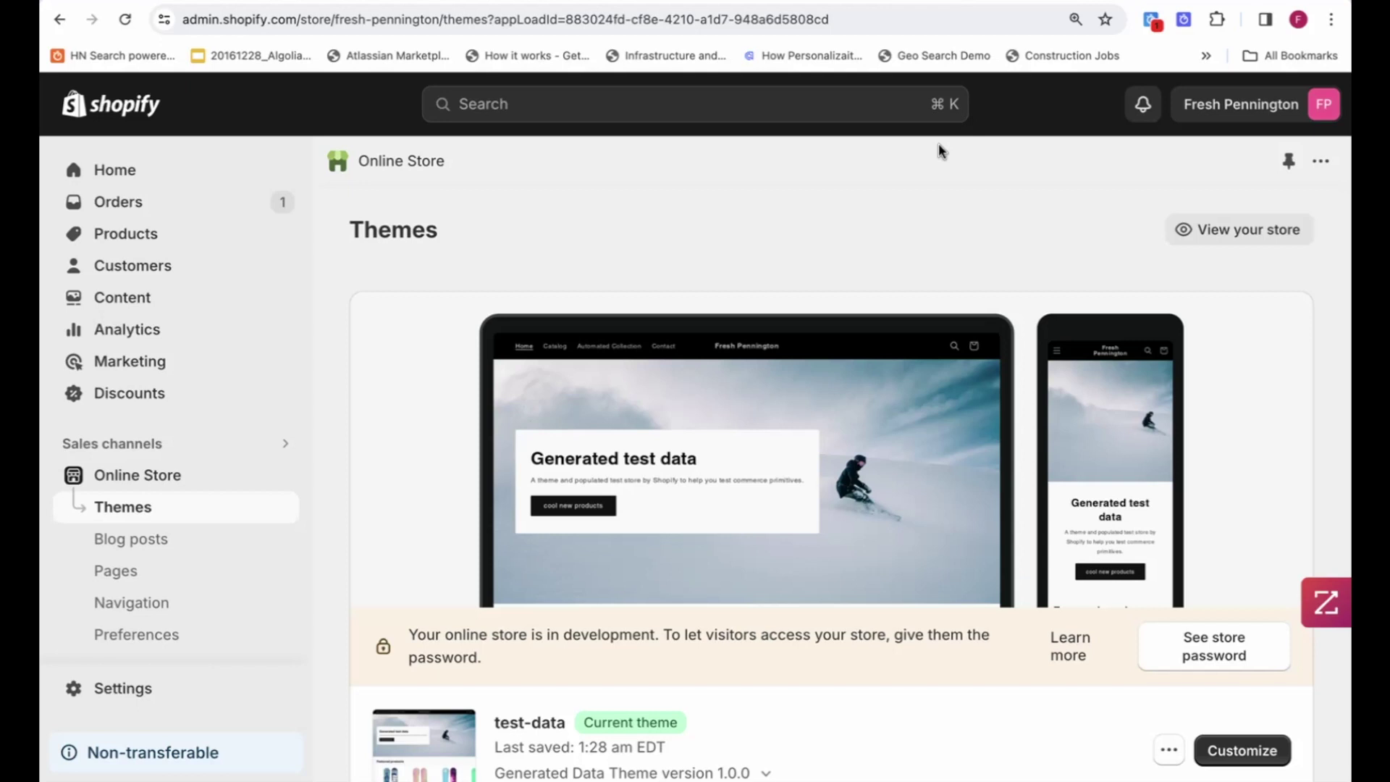
Open the live storefront and search it for 'snowboard'.
click(1218, 229)
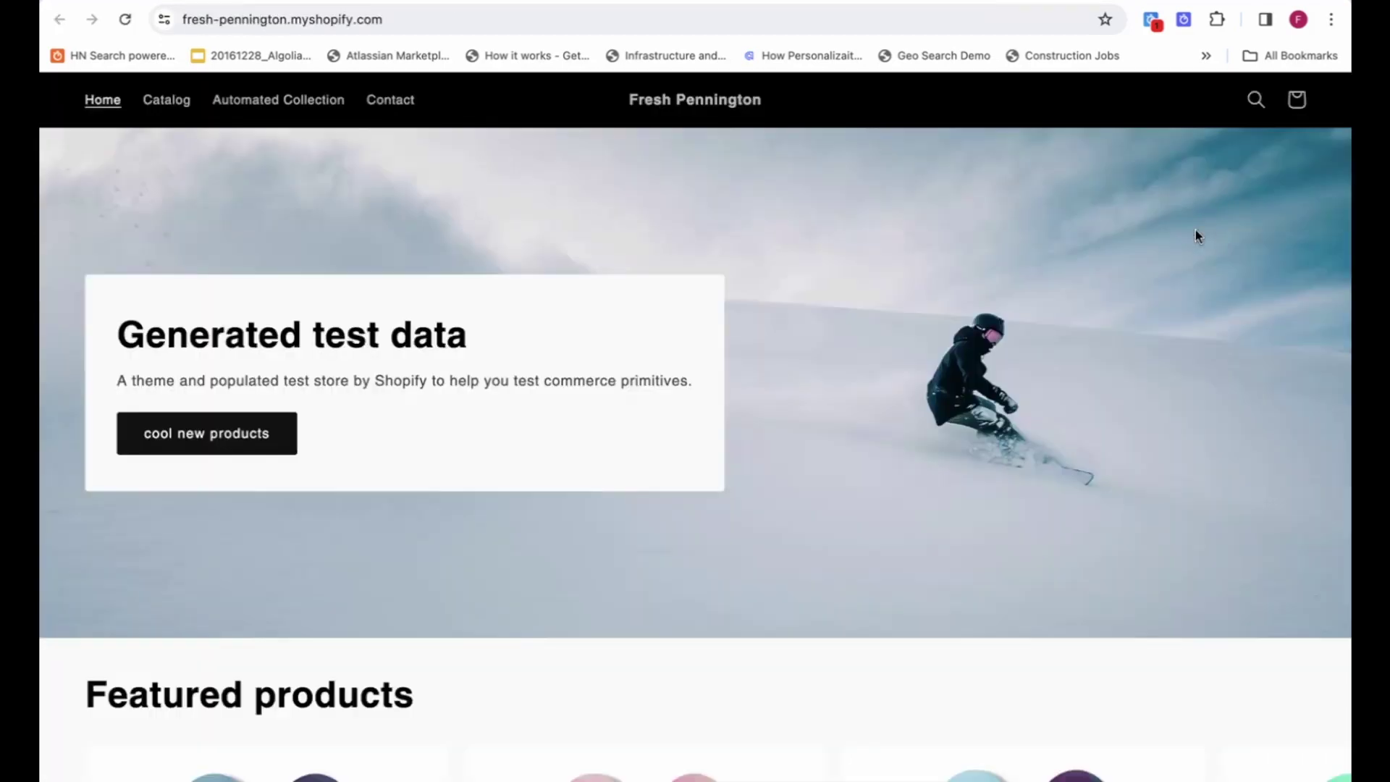
click(1255, 99)
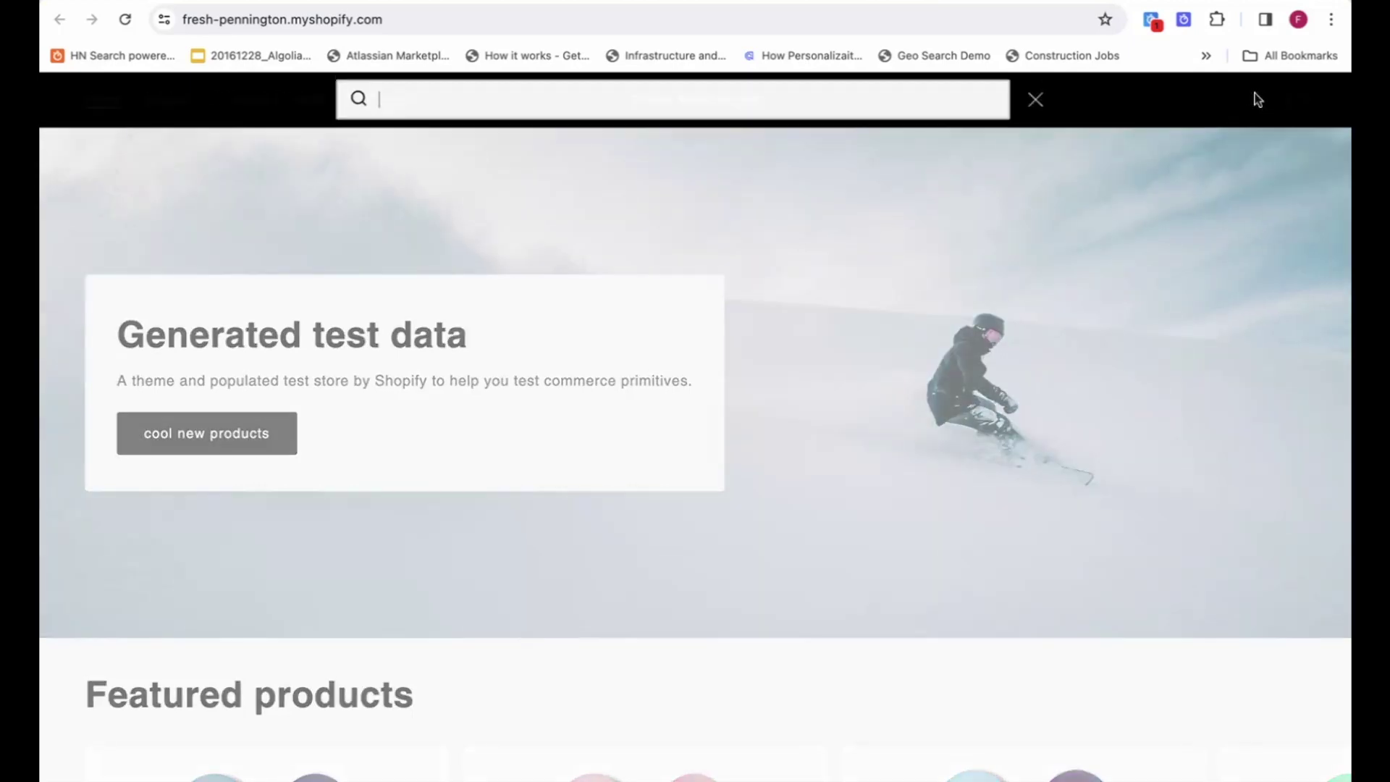
text(sno)
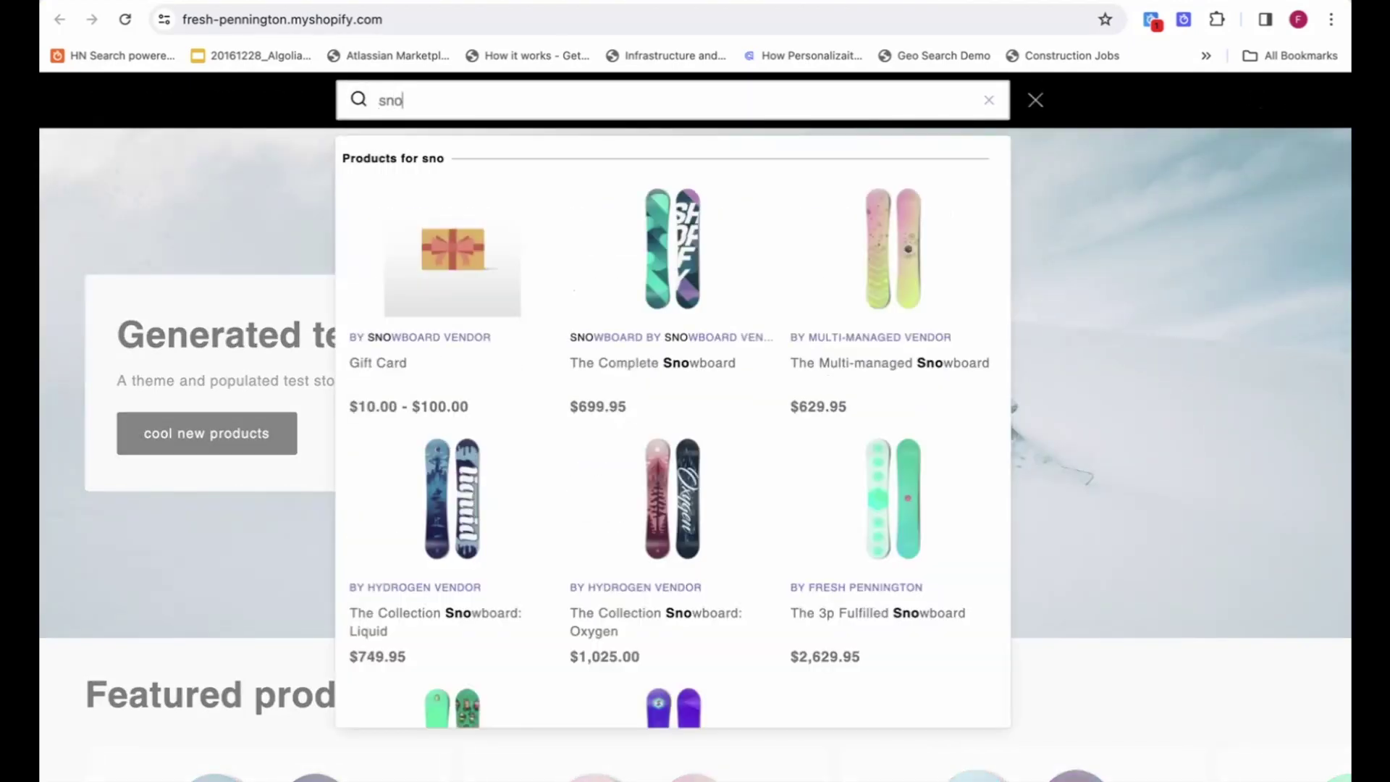
text(wboard)
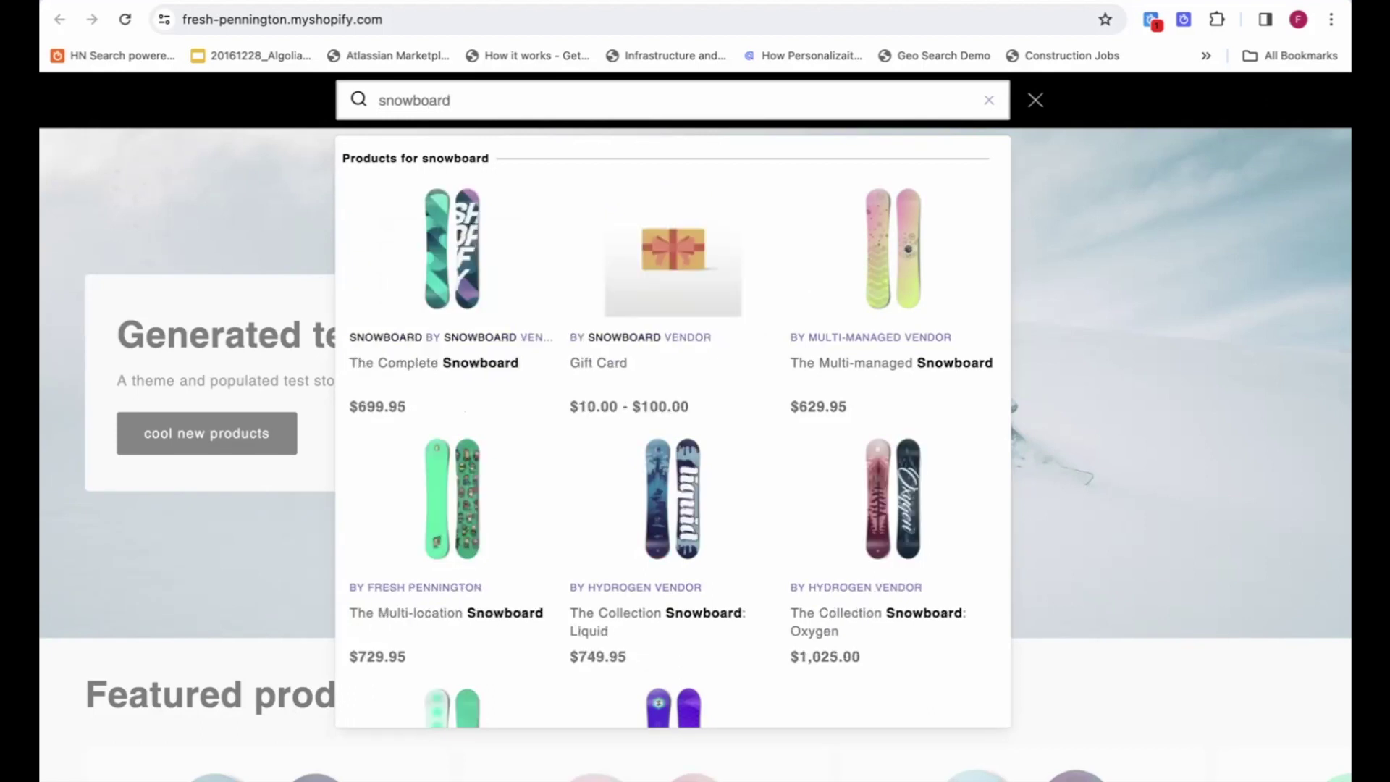
scroll(897, 376, down, 5)
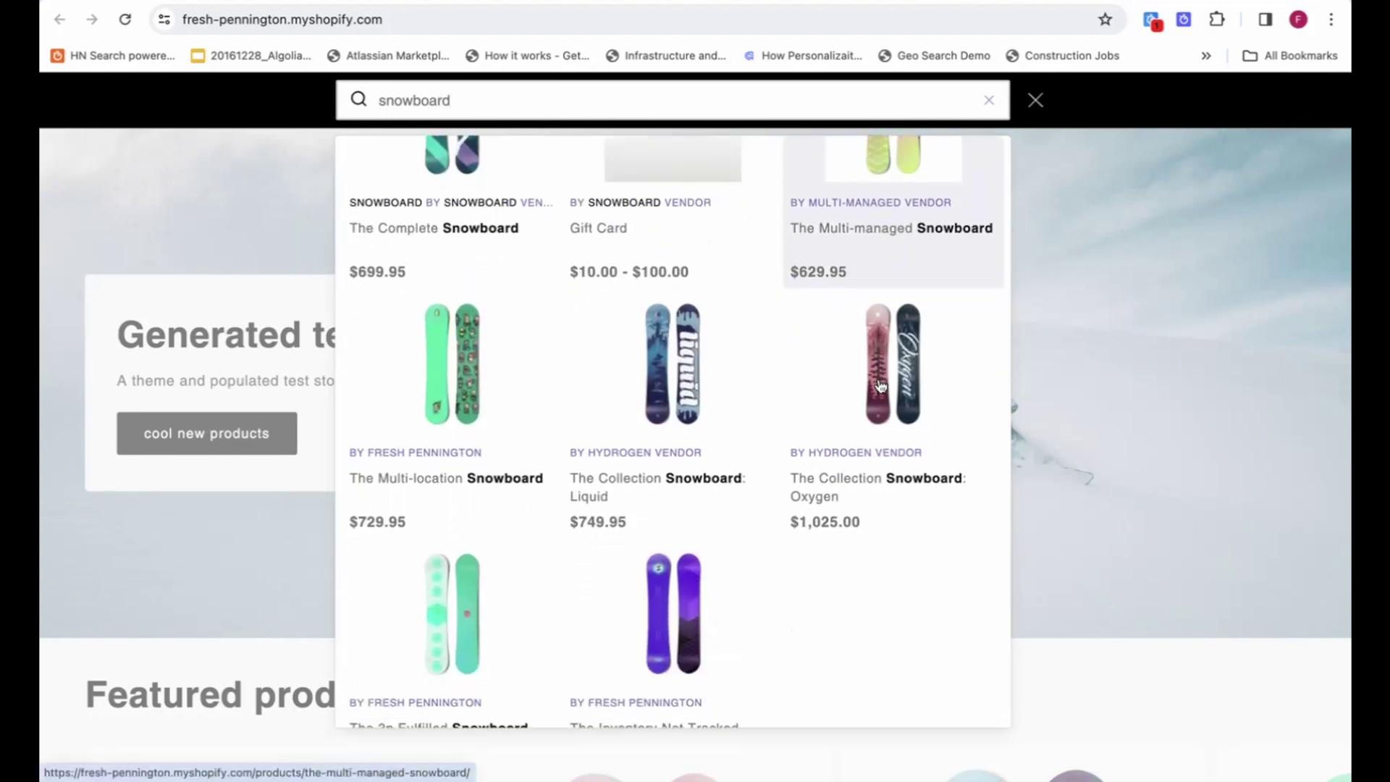
scroll(885, 394, up, 5)
key(Return)
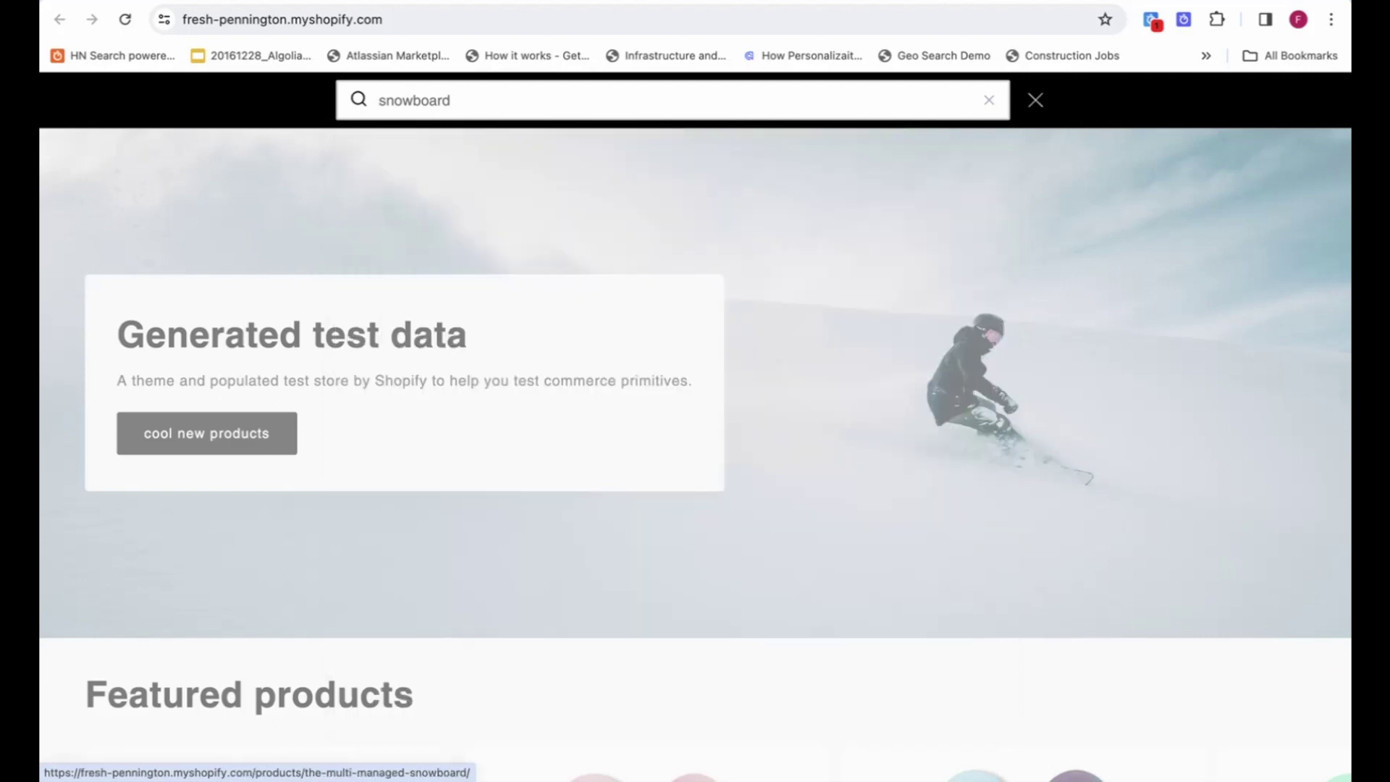
Look through the 12 'snowboard' results, then return to the Shopify admin.
scroll(874, 469, down, 3)
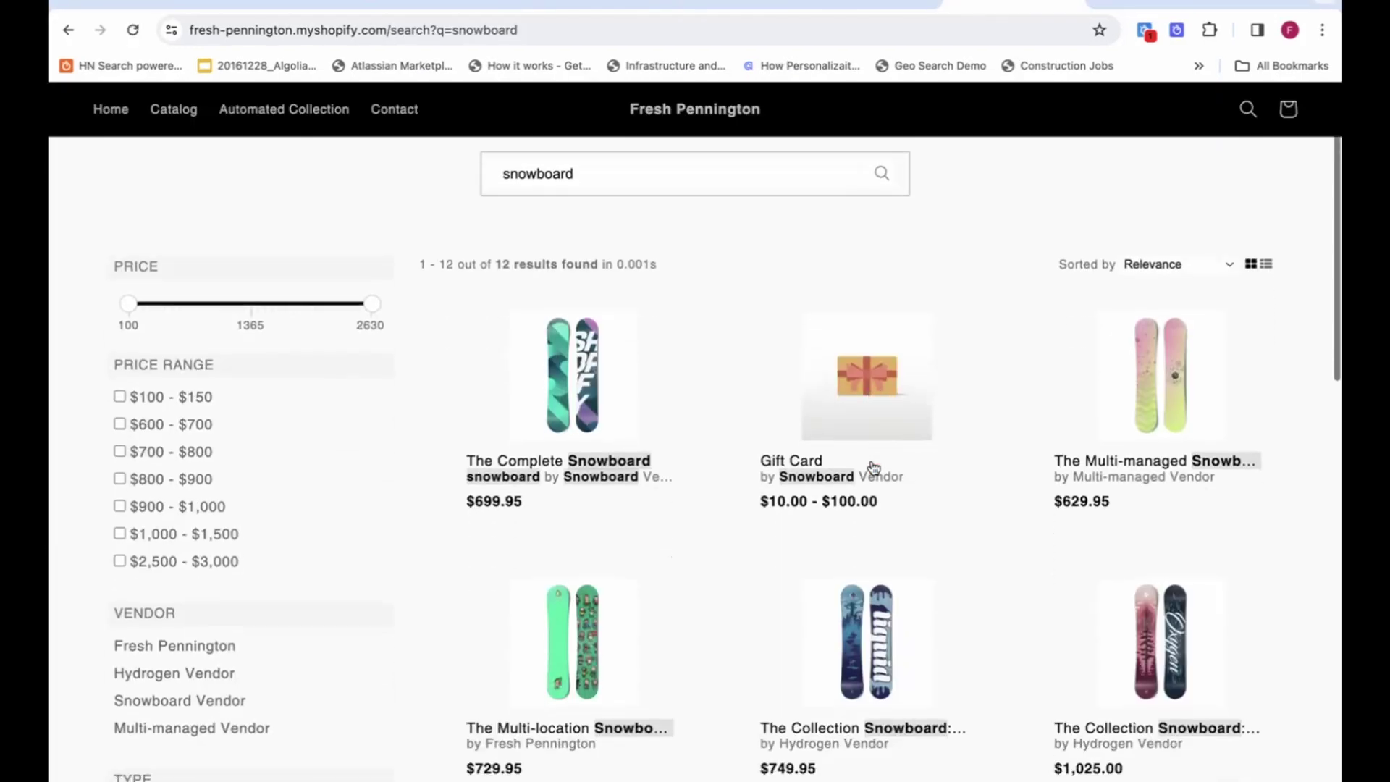
scroll(874, 469, down, 1)
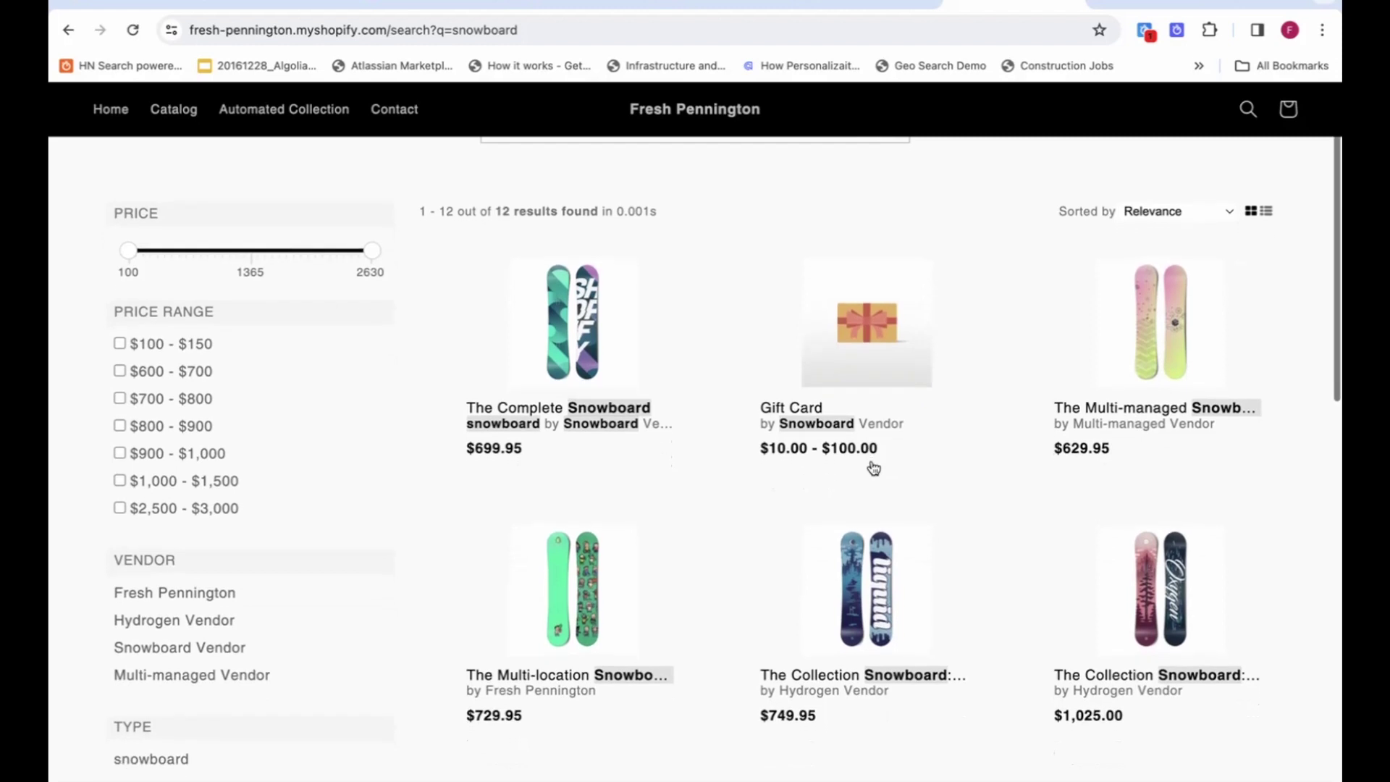
scroll(309, 419, down, 3)
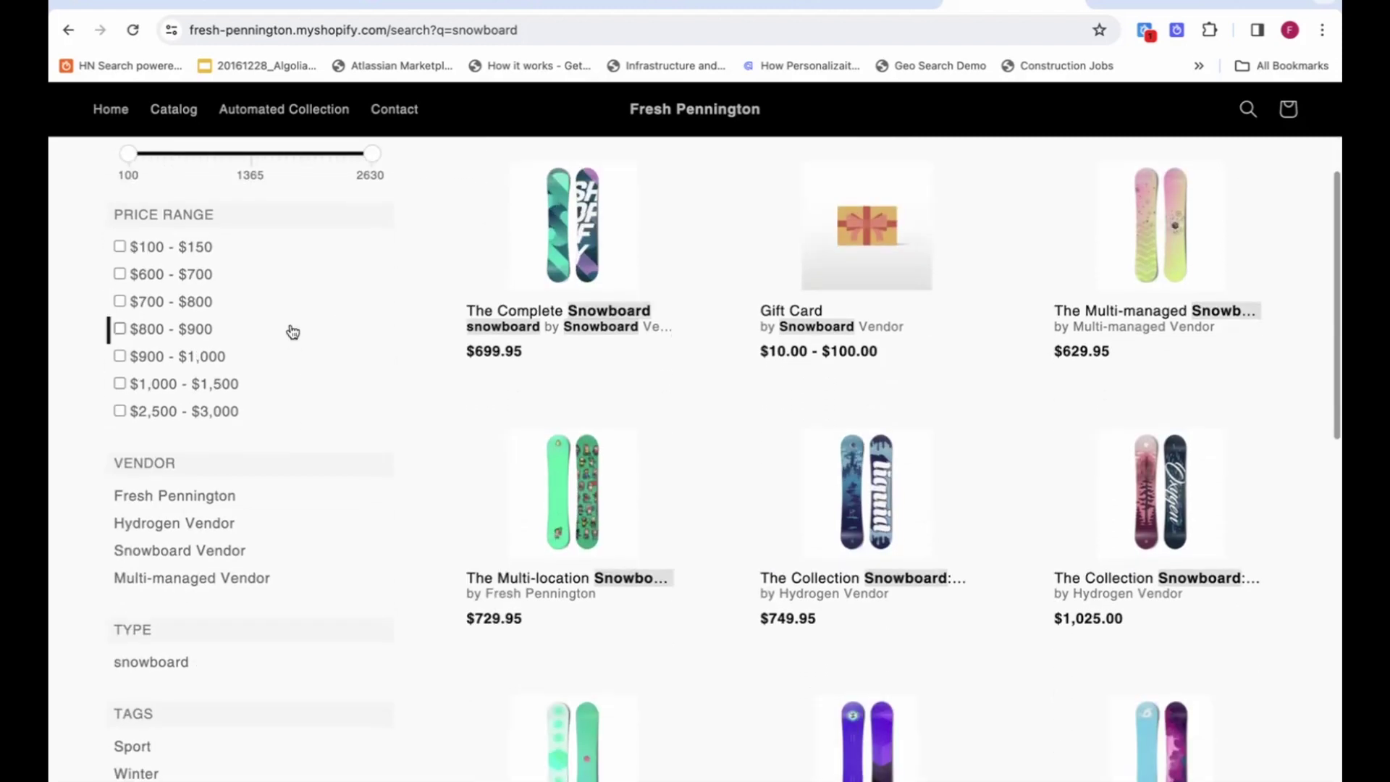
scroll(273, 522, down, 3)
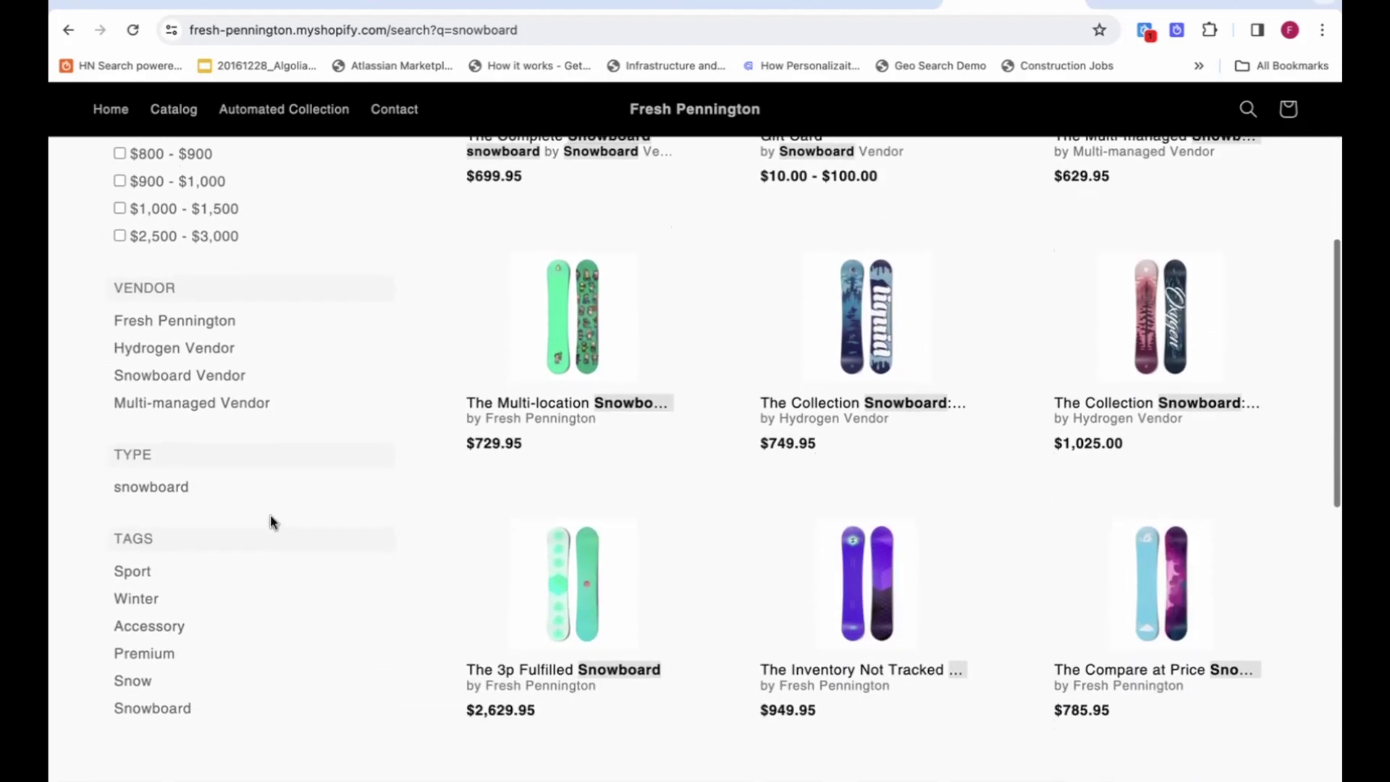
scroll(273, 522, down, 3)
scroll(273, 522, up, 5)
scroll(273, 523, up, 5)
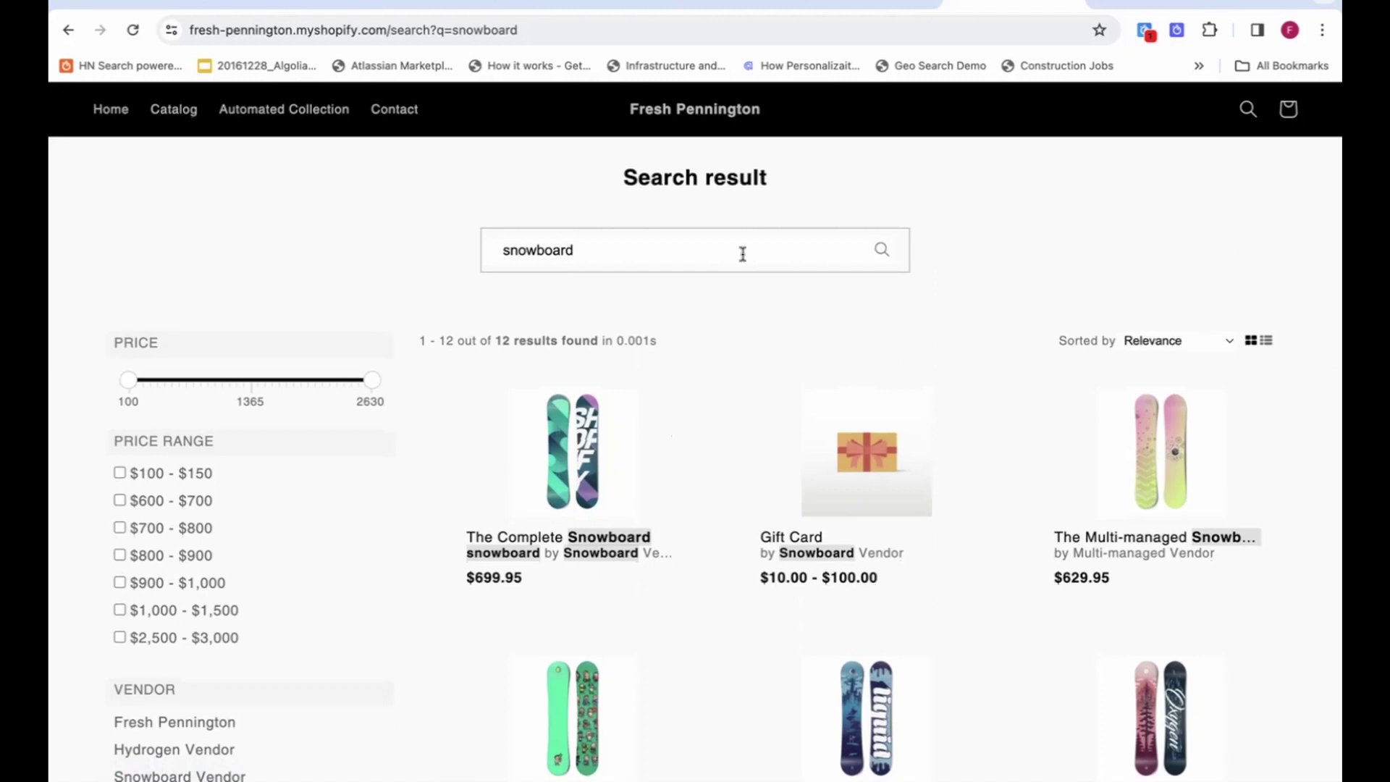
click(855, 4)
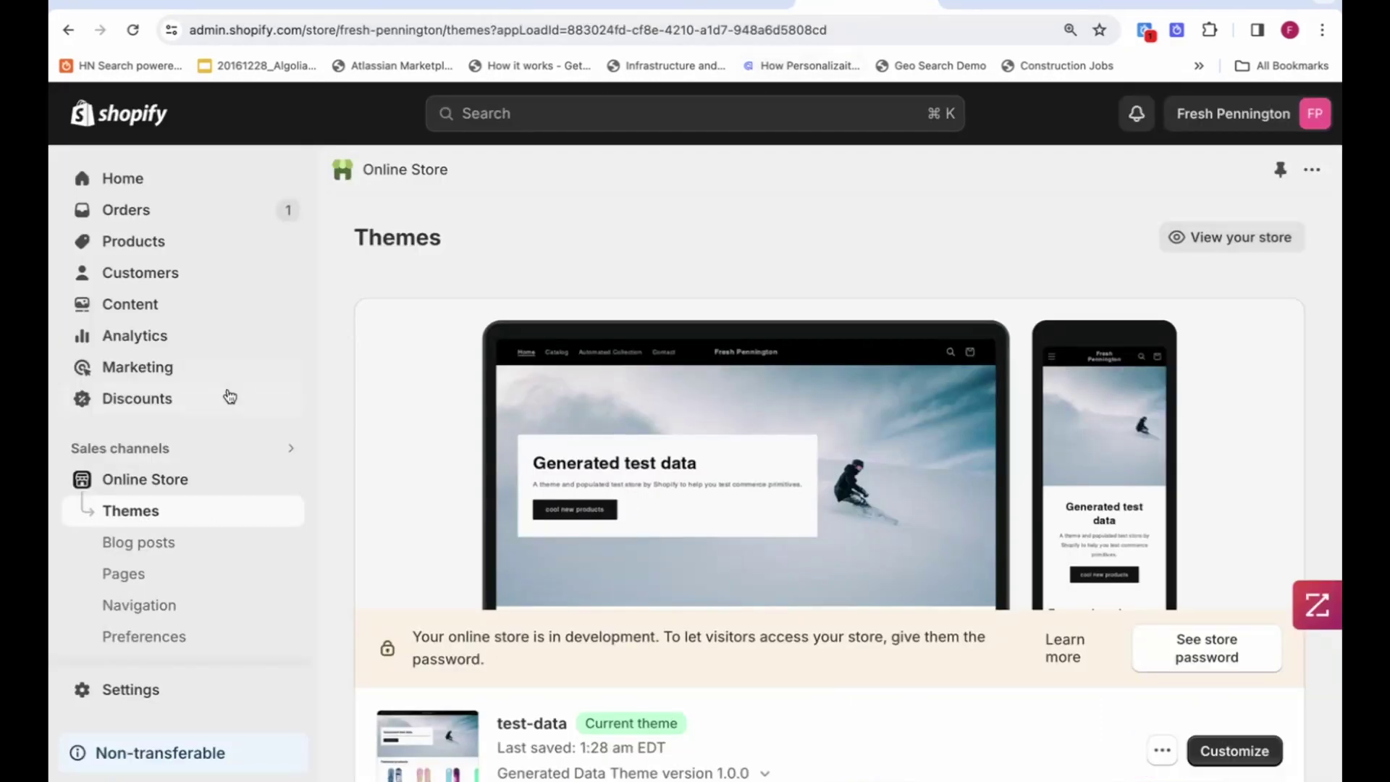
Go to the admin Settings and open the Customer events page.
scroll(225, 396, down, 3)
scroll(225, 396, down, 1)
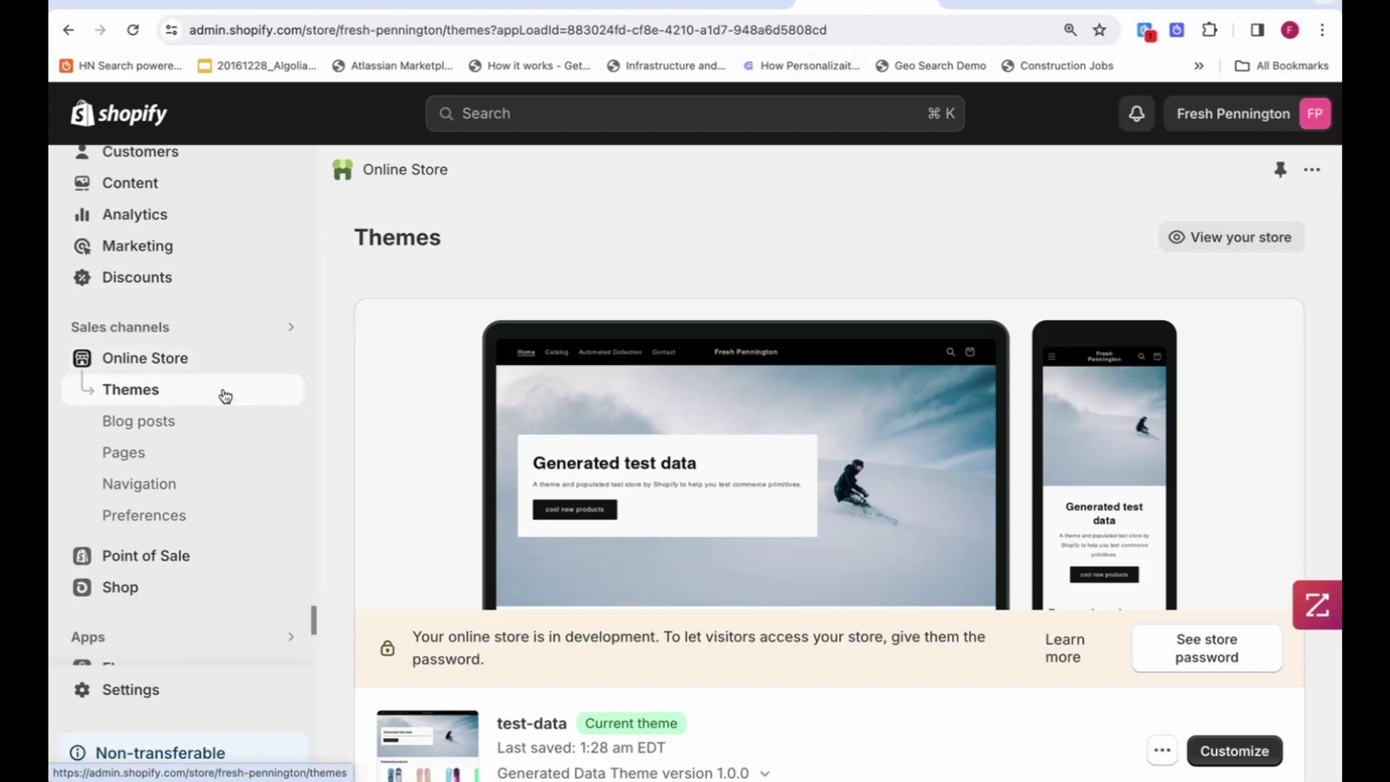
scroll(225, 393, down, 2)
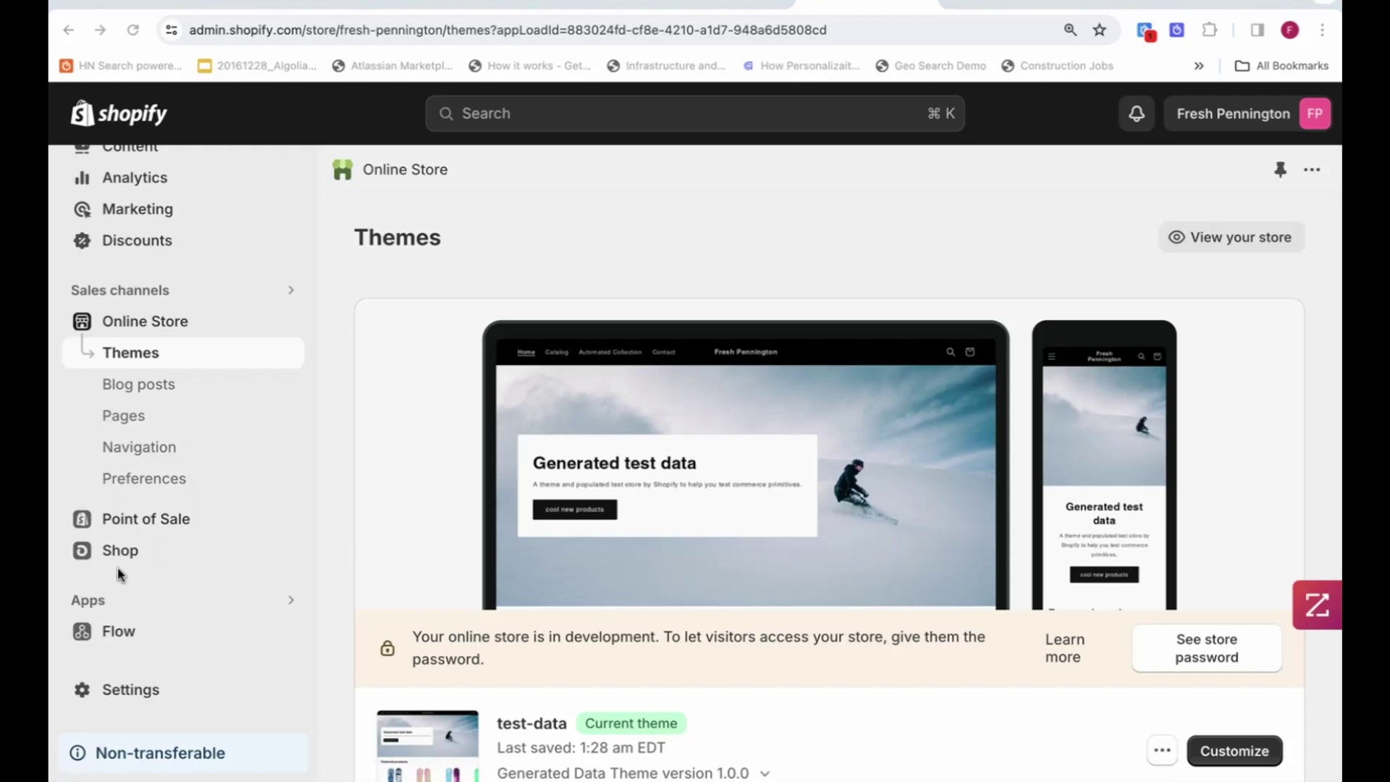
click(113, 690)
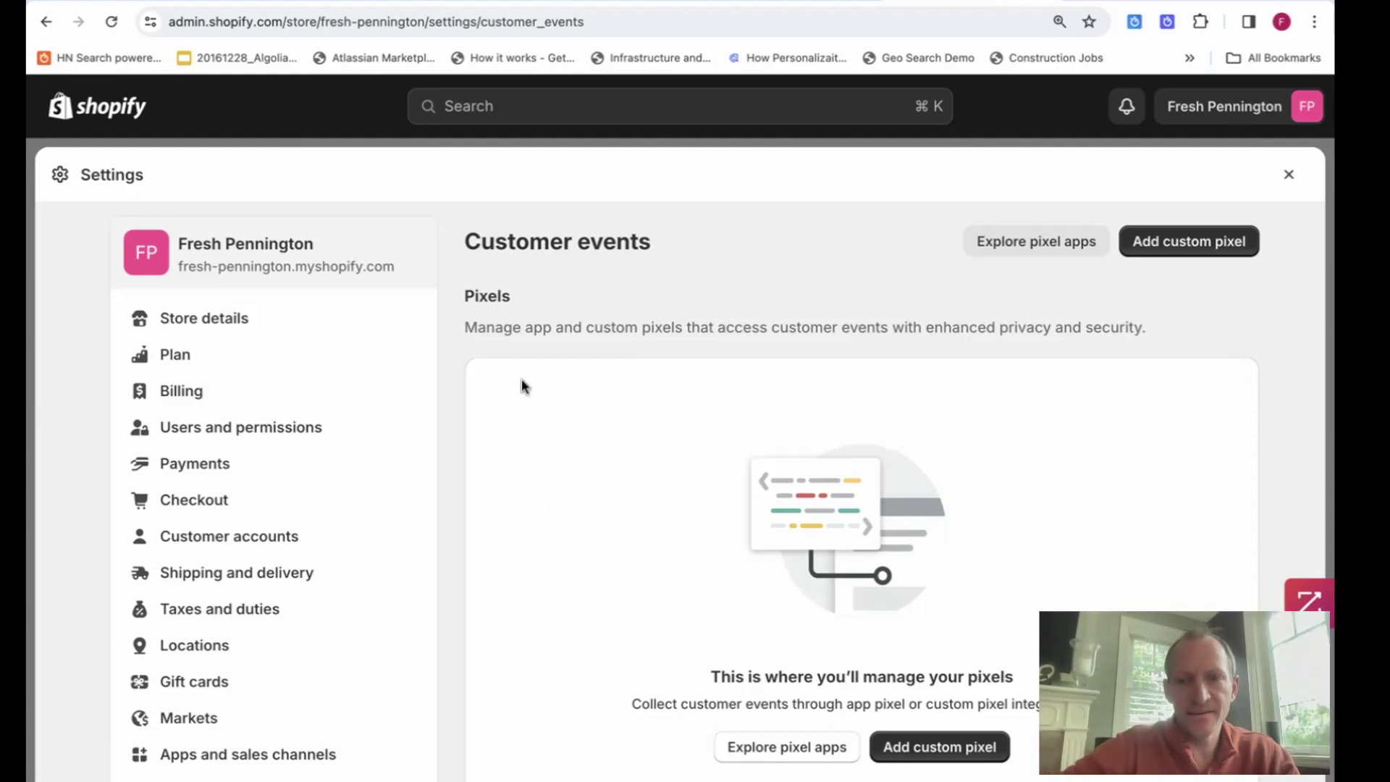
Add a custom pixel named 'unlocking AI with Algolia'.
click(1161, 244)
click(719, 439)
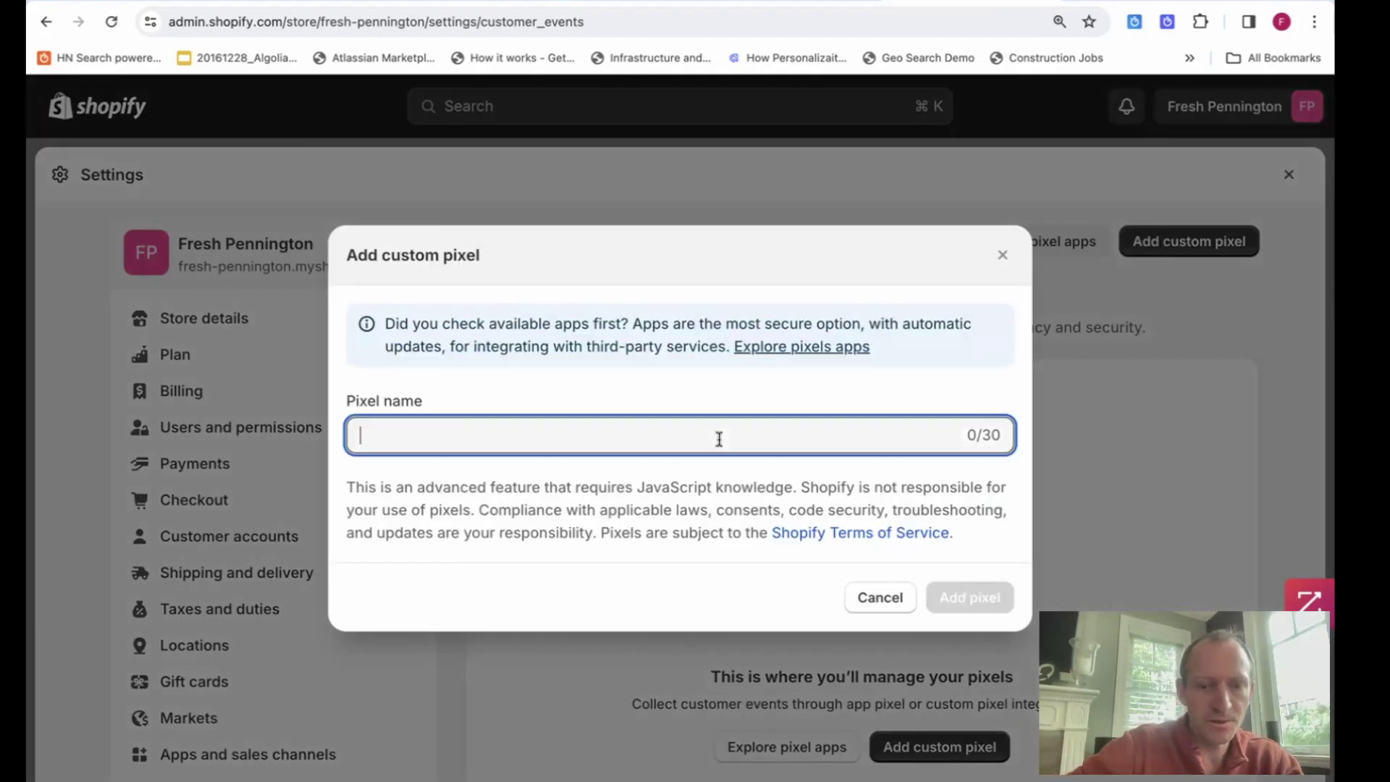
text(unlocking AI with)
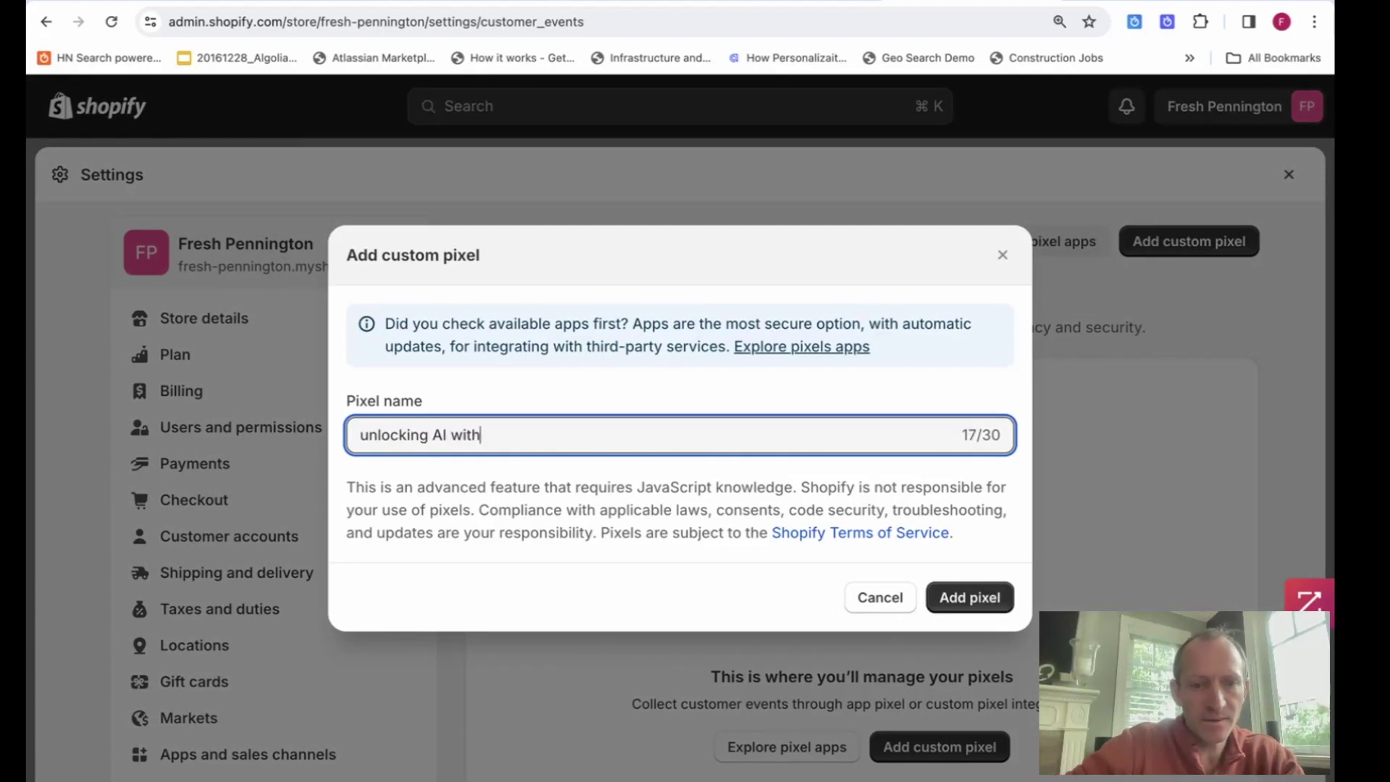
text( Algolia)
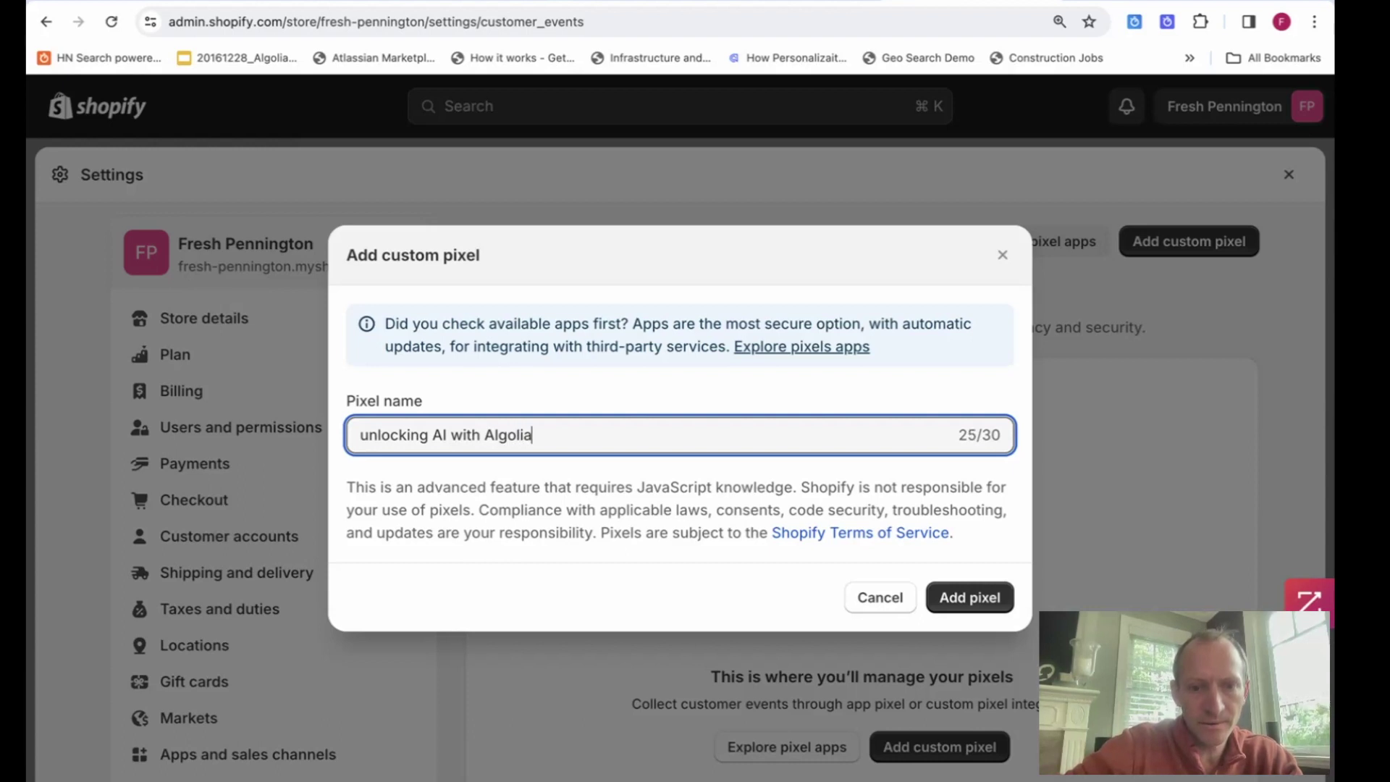
click(970, 597)
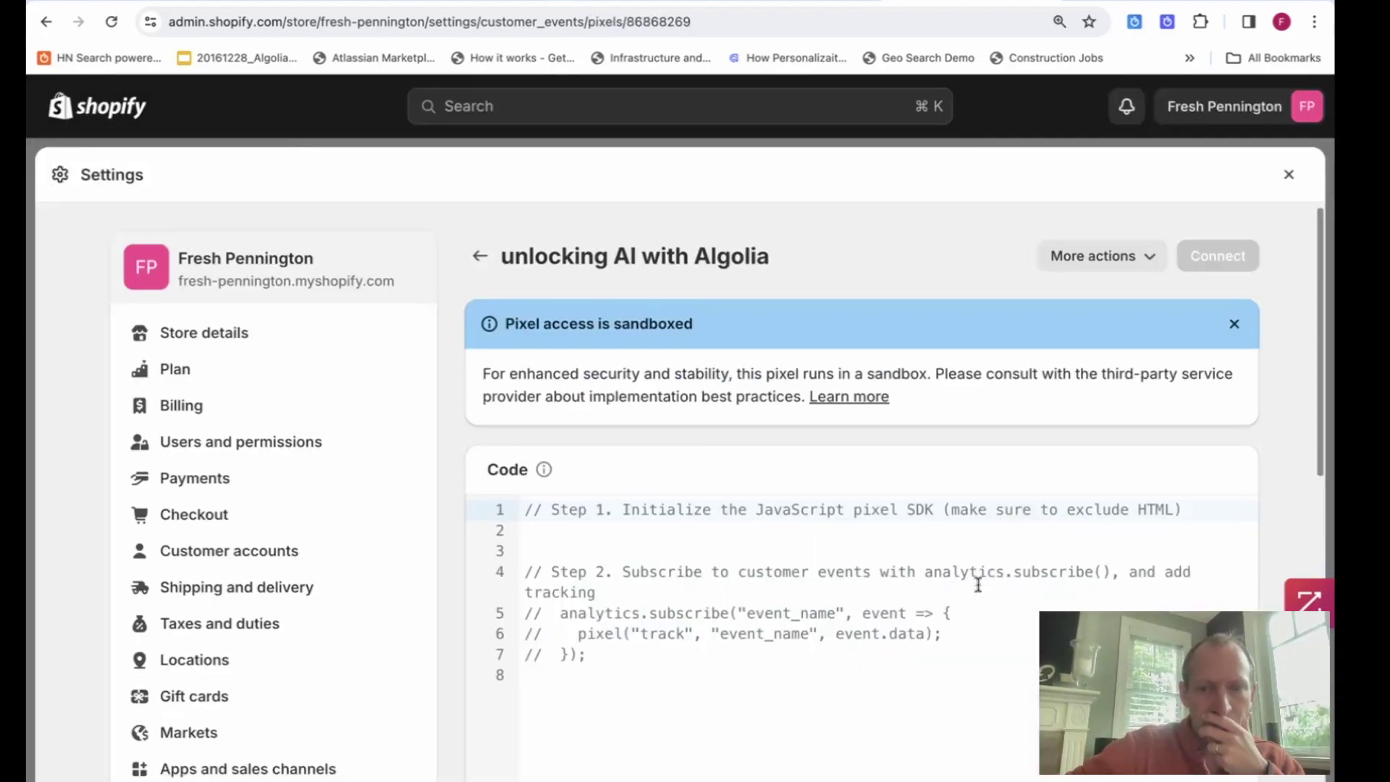
Review the new pixel's code page, then bring up the Algolia events documentation.
scroll(978, 584, down, 2)
scroll(979, 584, up, 2)
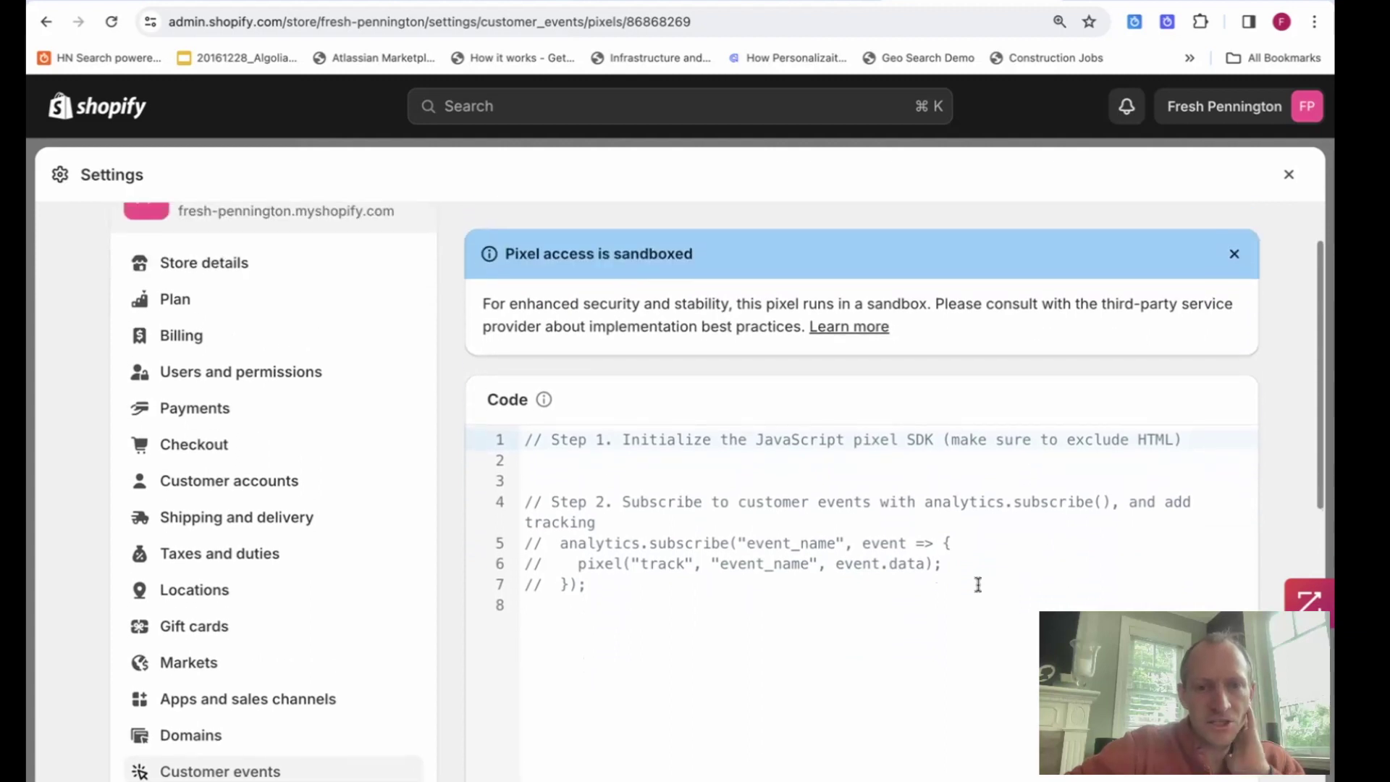
scroll(978, 585, down, 1)
scroll(782, 479, up, 3)
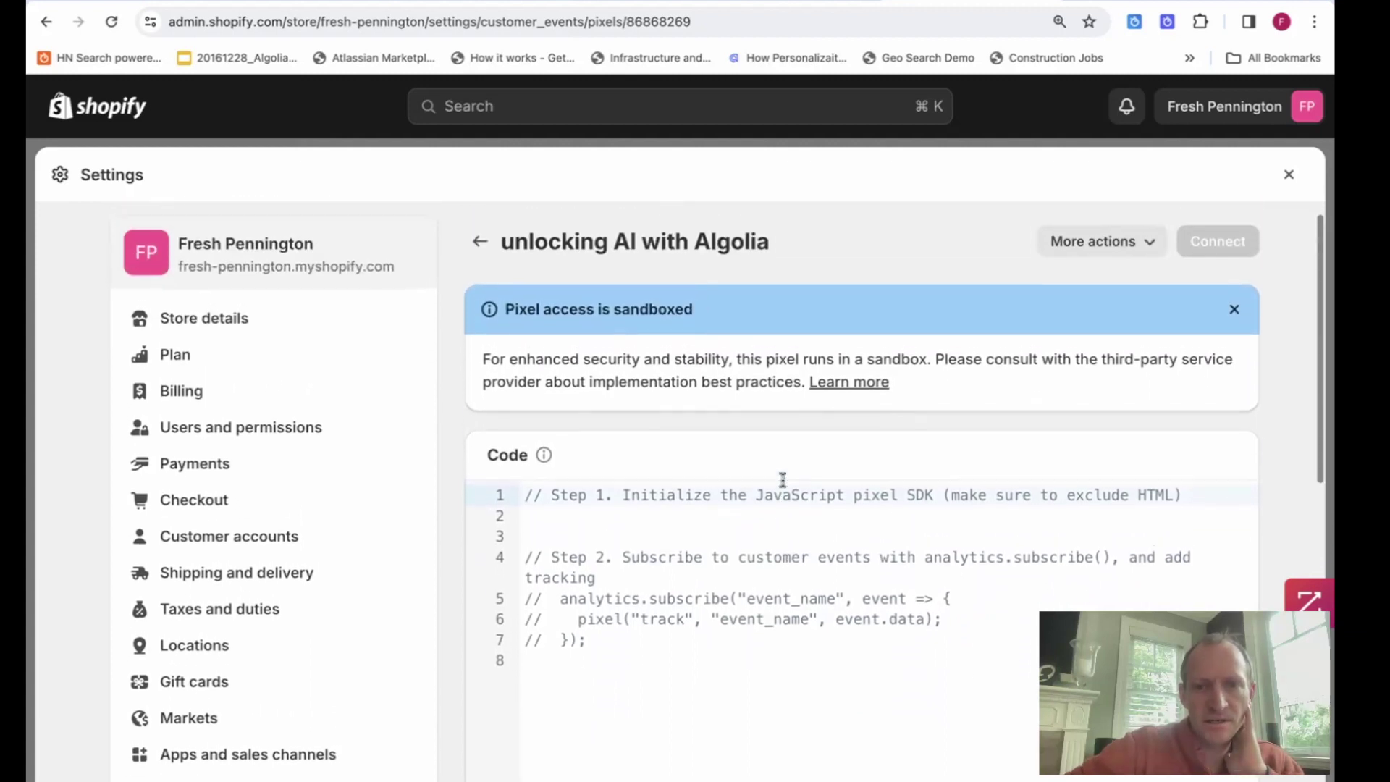
scroll(783, 479, down, 3)
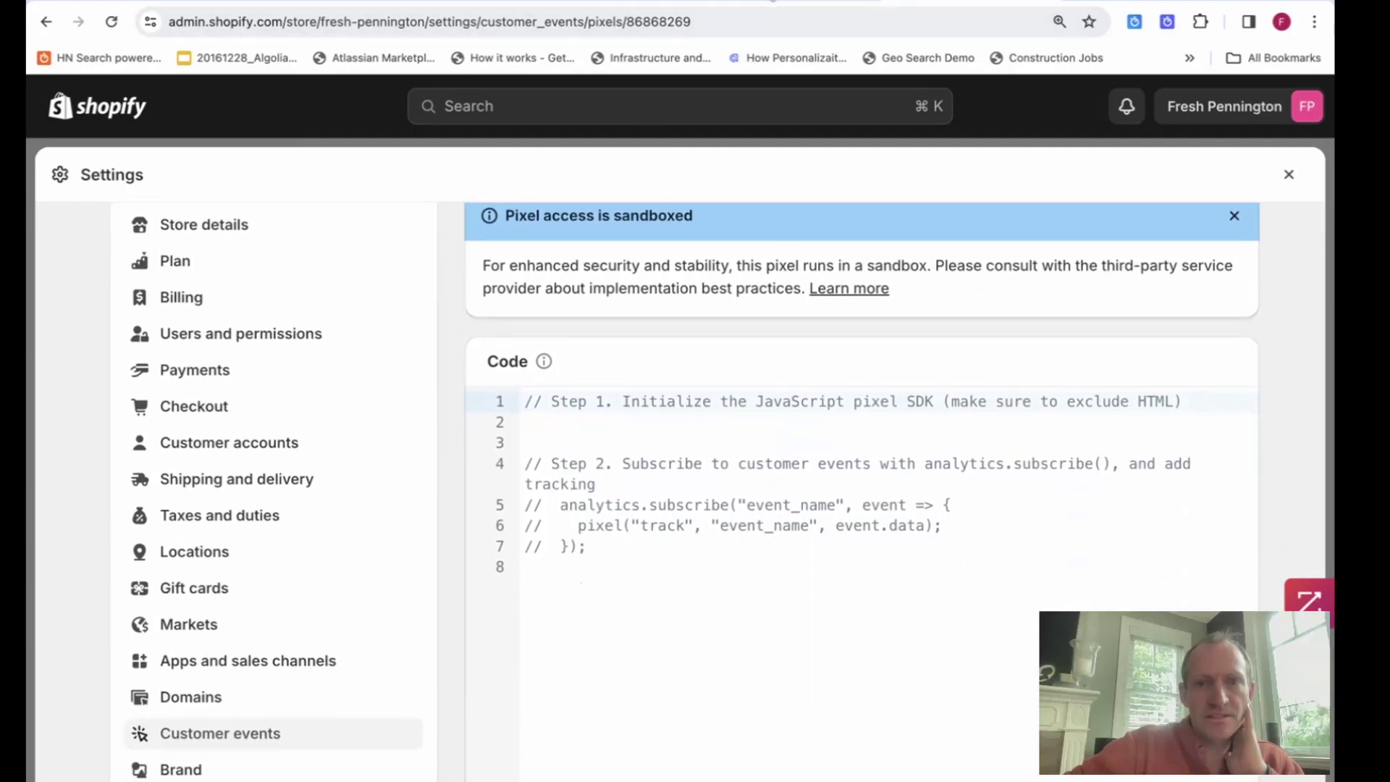
click(731, 1)
scroll(713, 262, down, 2)
Copy the step 5 Algolia Insights pixel JavaScript and return to the pixel code page.
scroll(709, 262, down, 20)
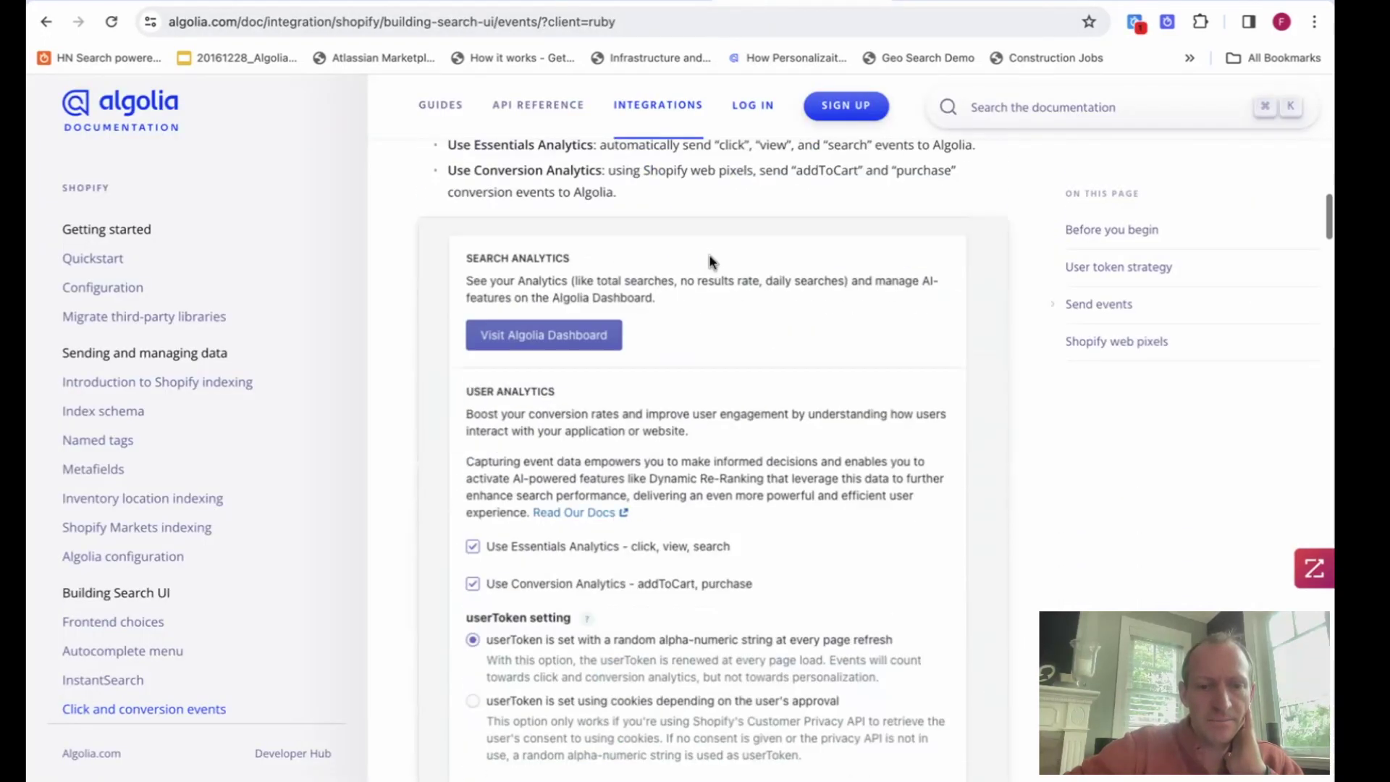
scroll(710, 262, down, 15)
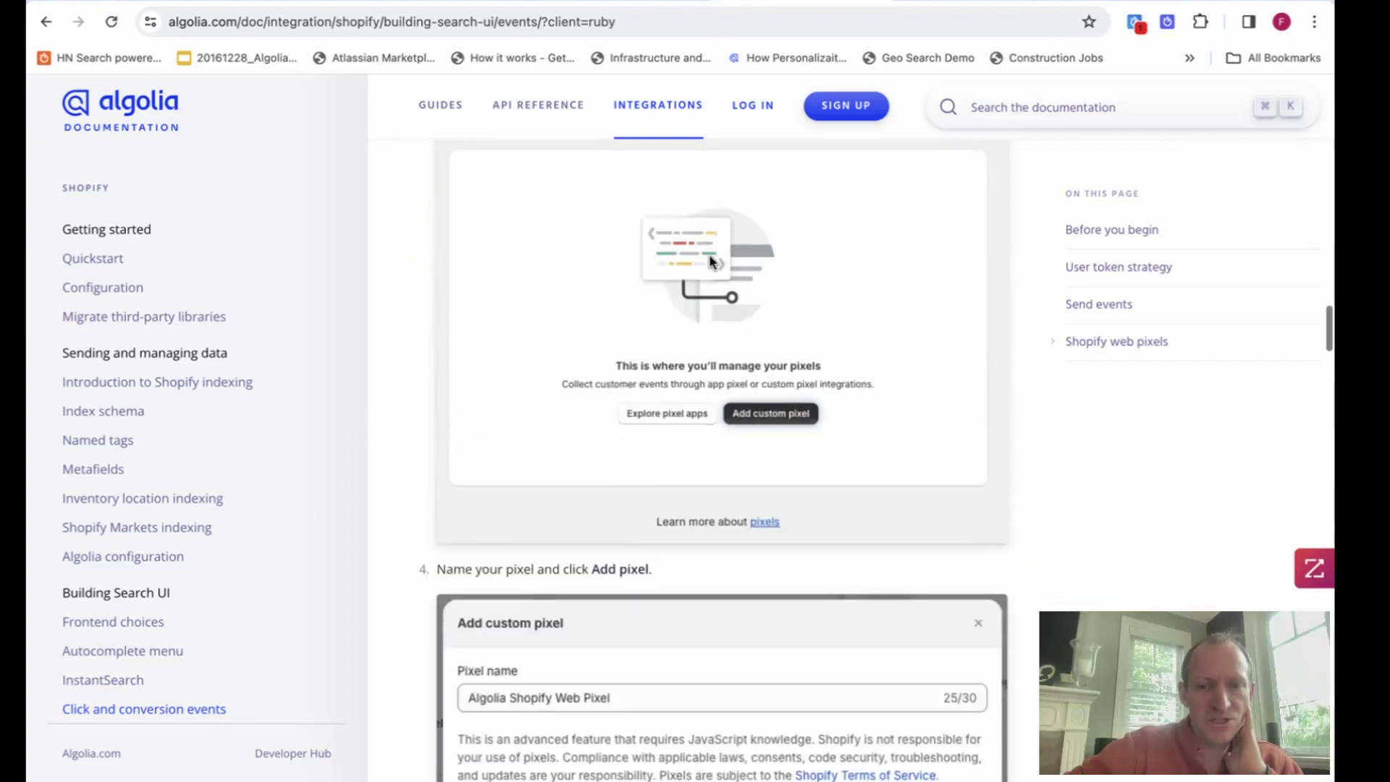
scroll(709, 262, down, 6)
mouse_move(746, 347)
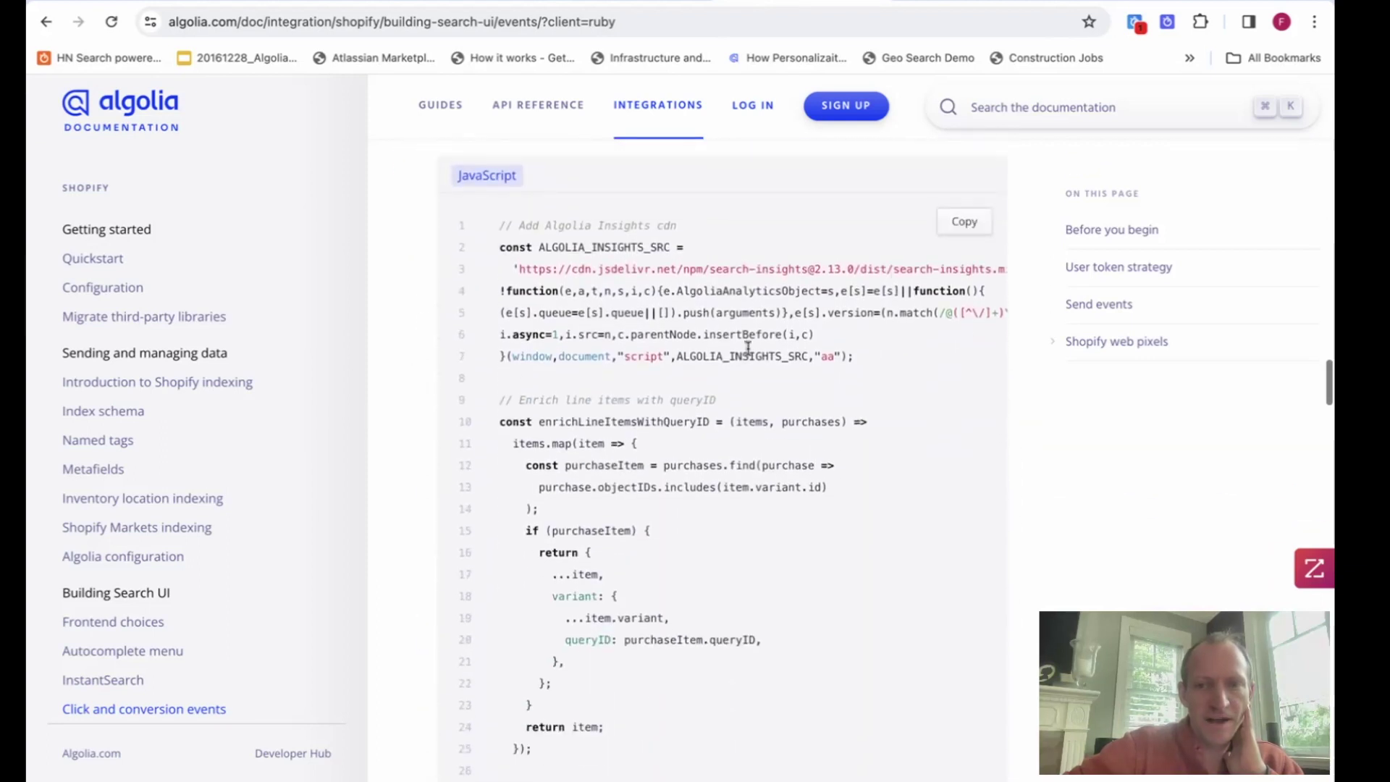
click(971, 232)
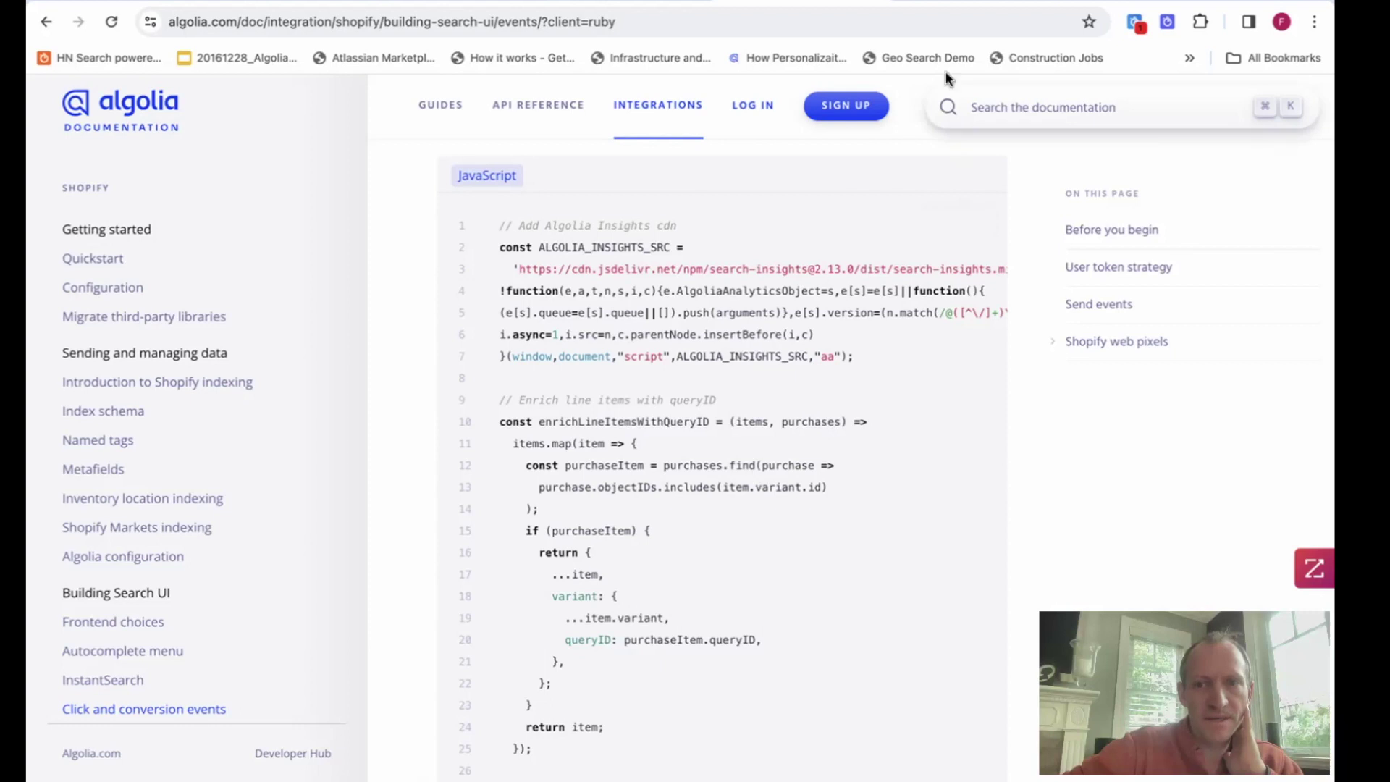
click(959, 1)
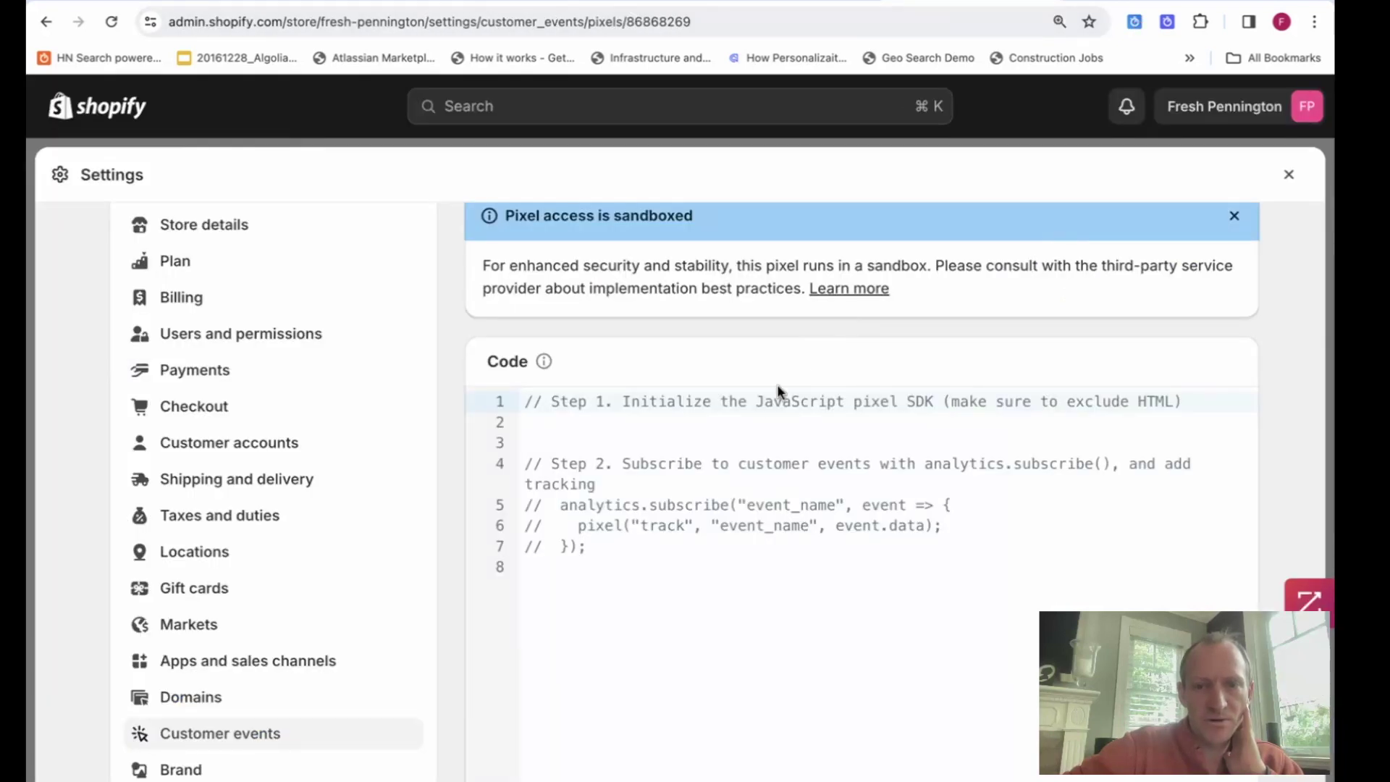
Clear the default pixel template, paste the copied Algolia Insights script, and save.
drag(649, 543, 444, 367)
key(BackSpace)
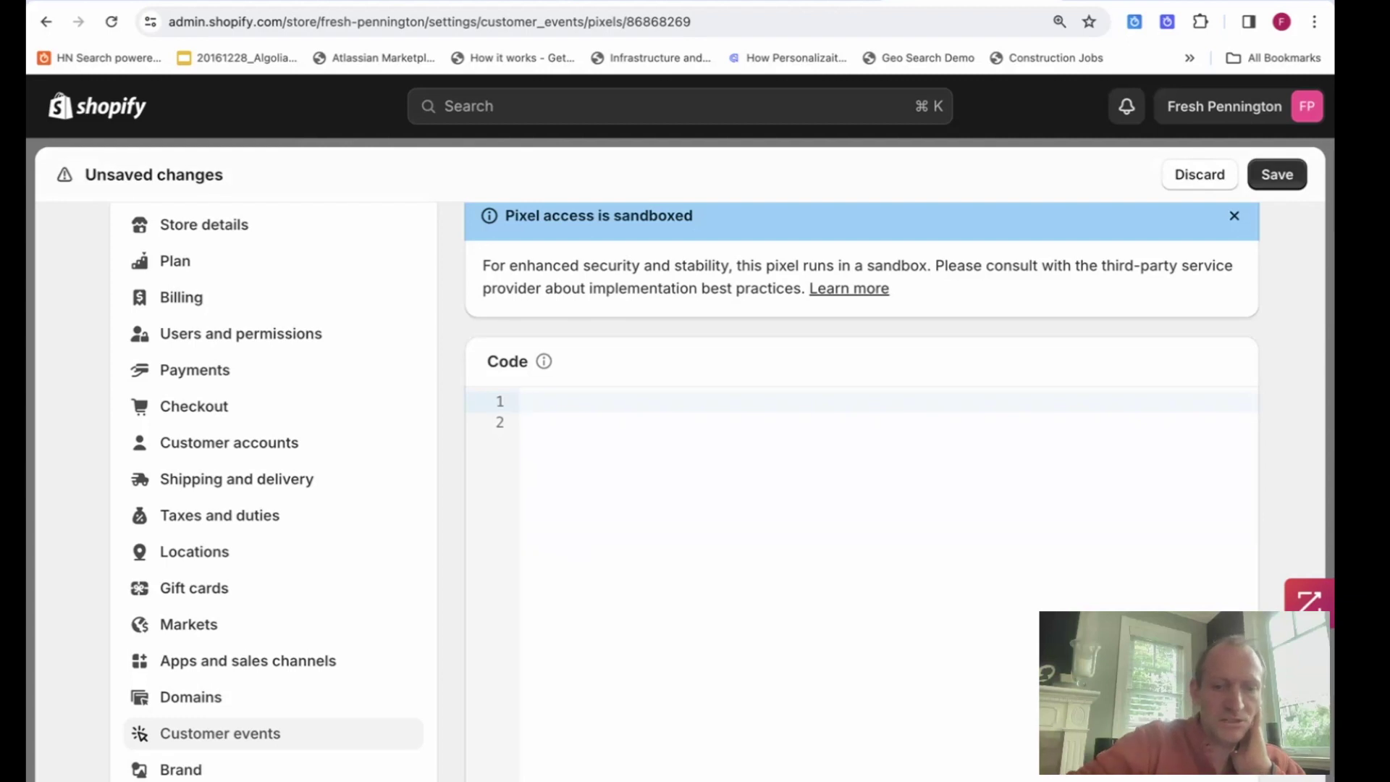
key(super+v)
scroll(809, 442, up, 10)
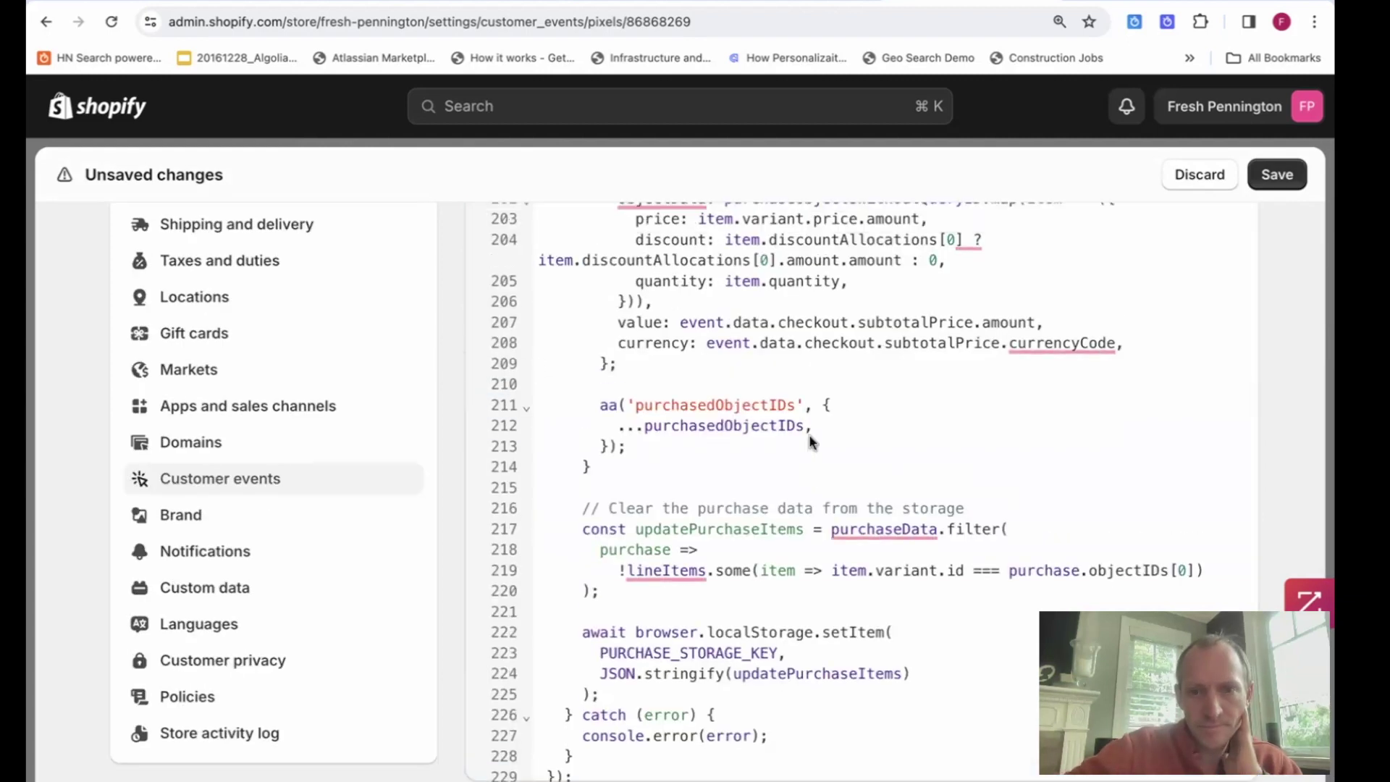
scroll(809, 441, up, 20)
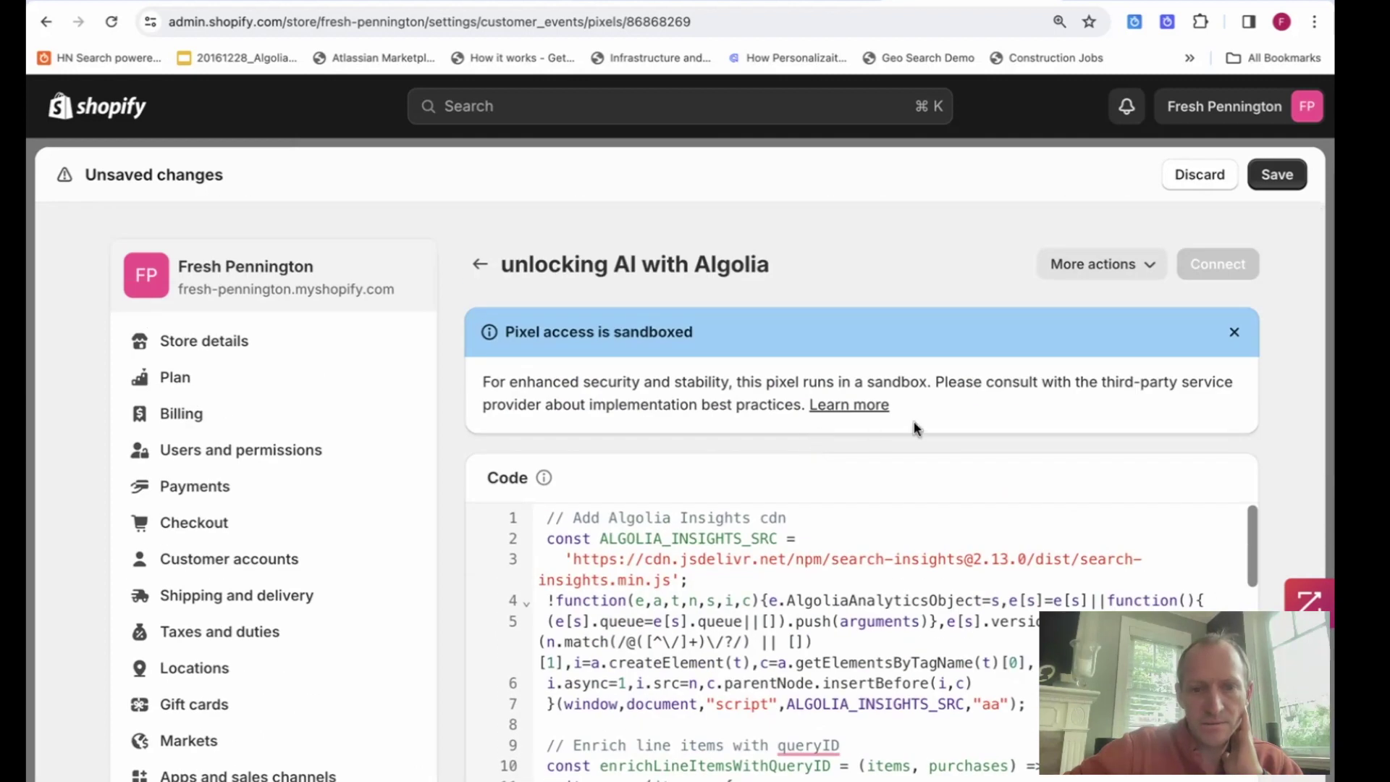
click(1278, 190)
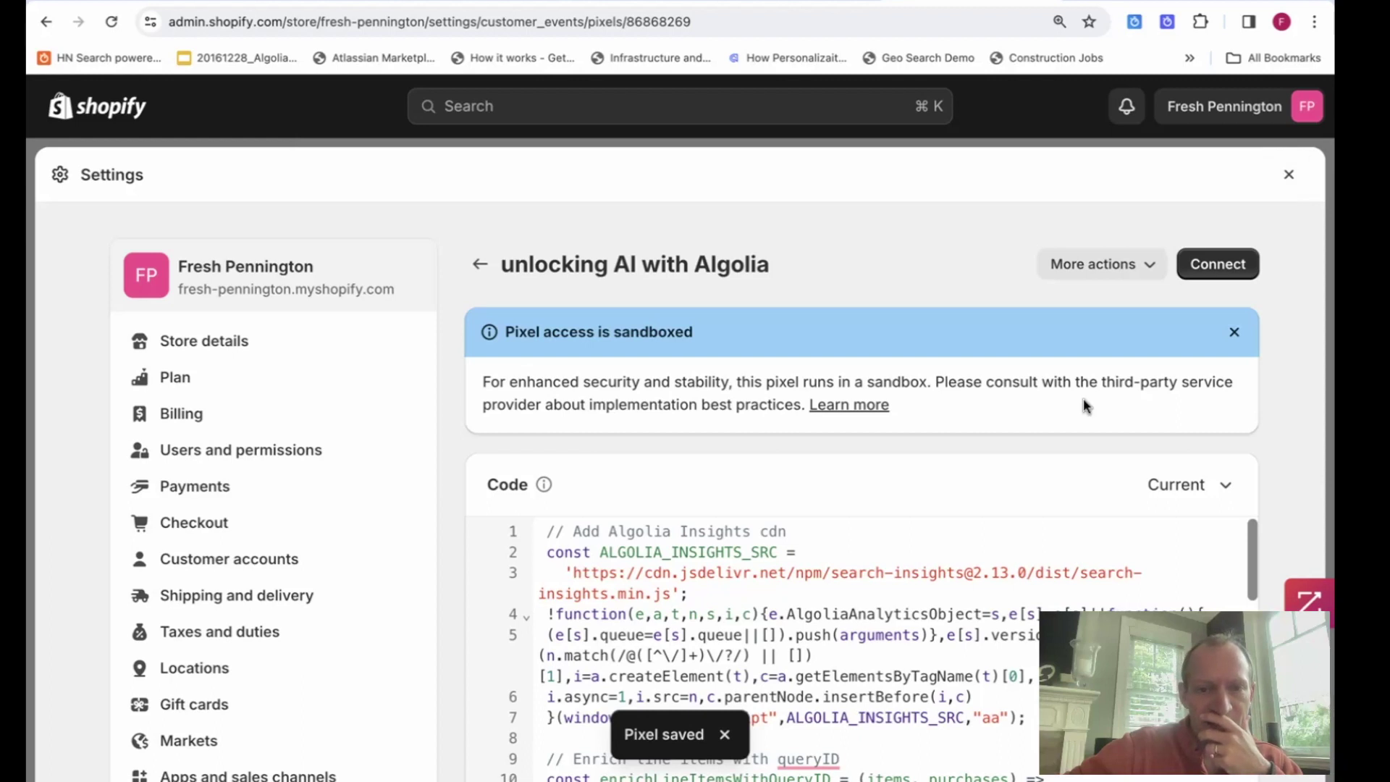
scroll(1083, 399, down, 1)
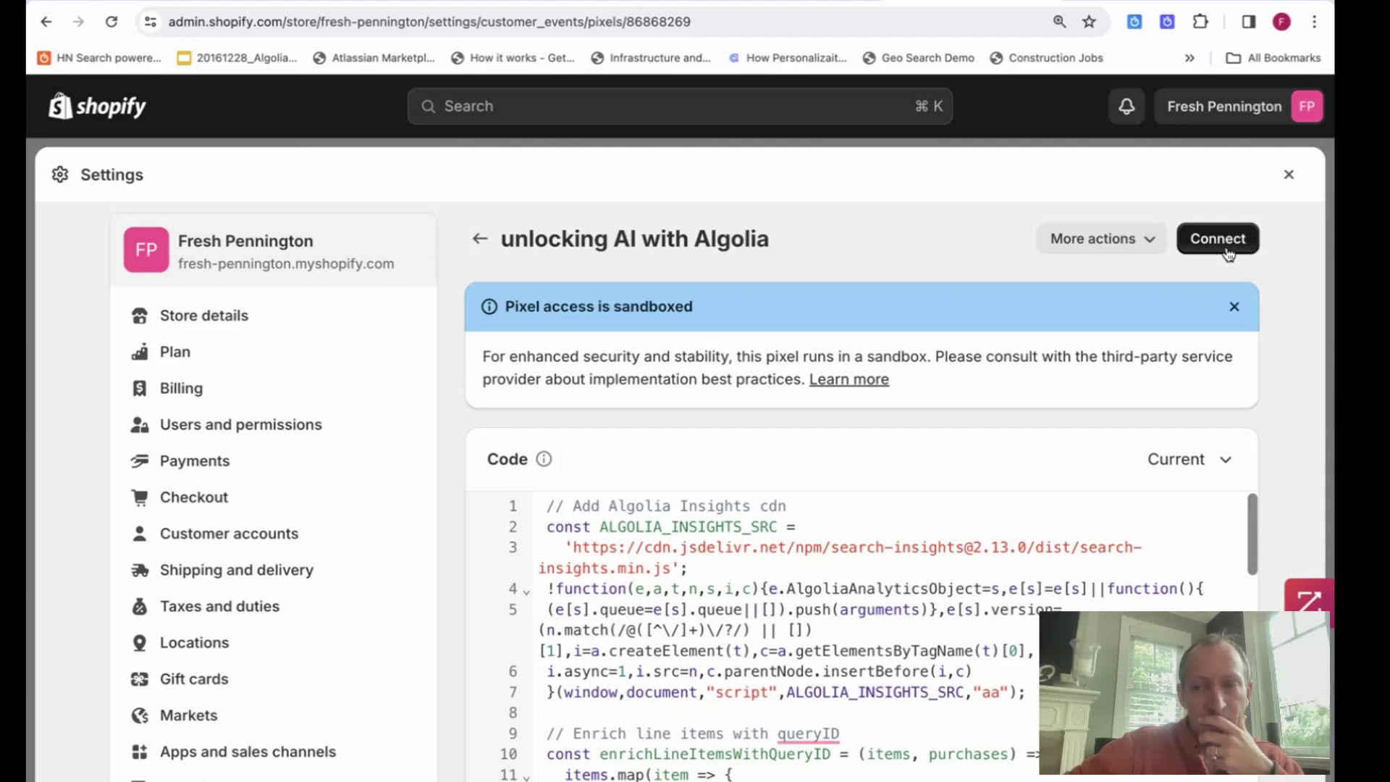
Connect the 'unlocking AI with Algolia' pixel, then close Settings back to the Themes page.
click(1228, 246)
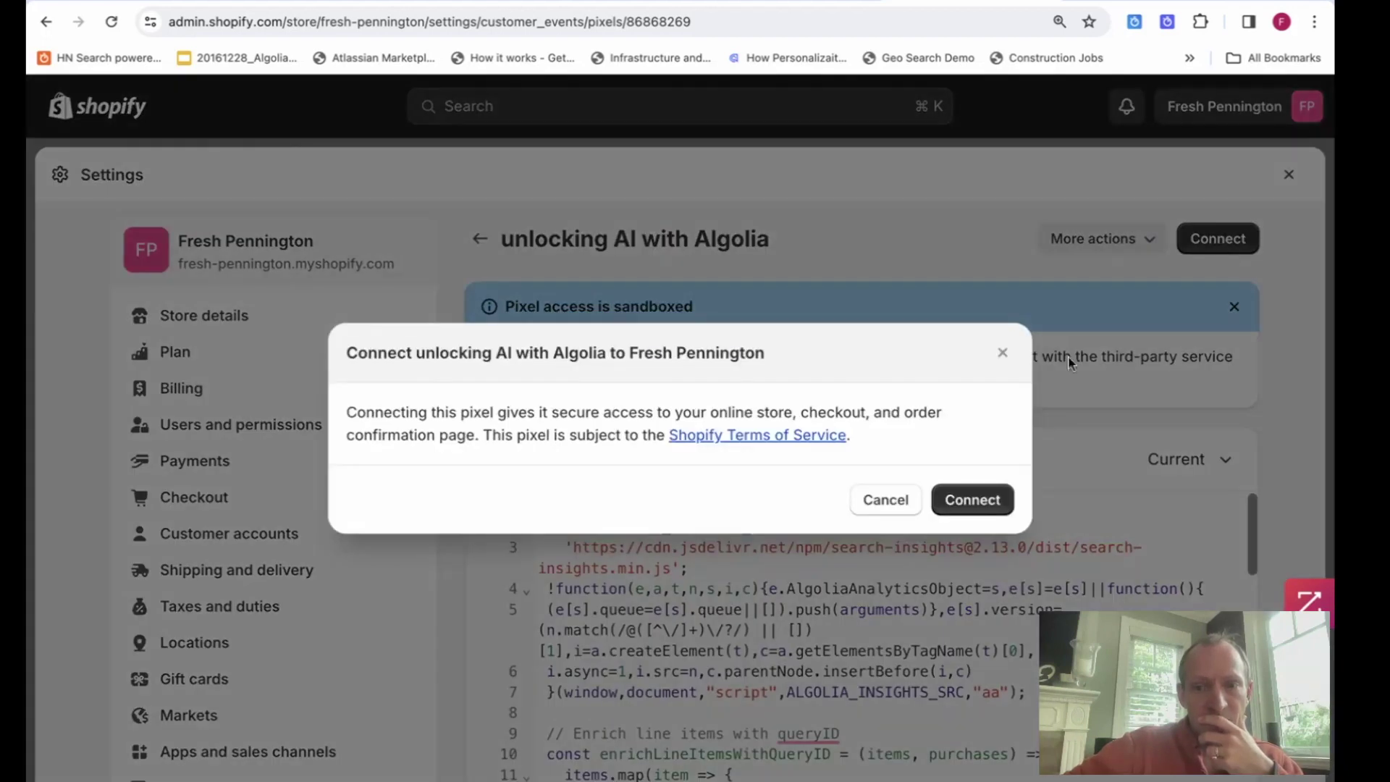
click(983, 497)
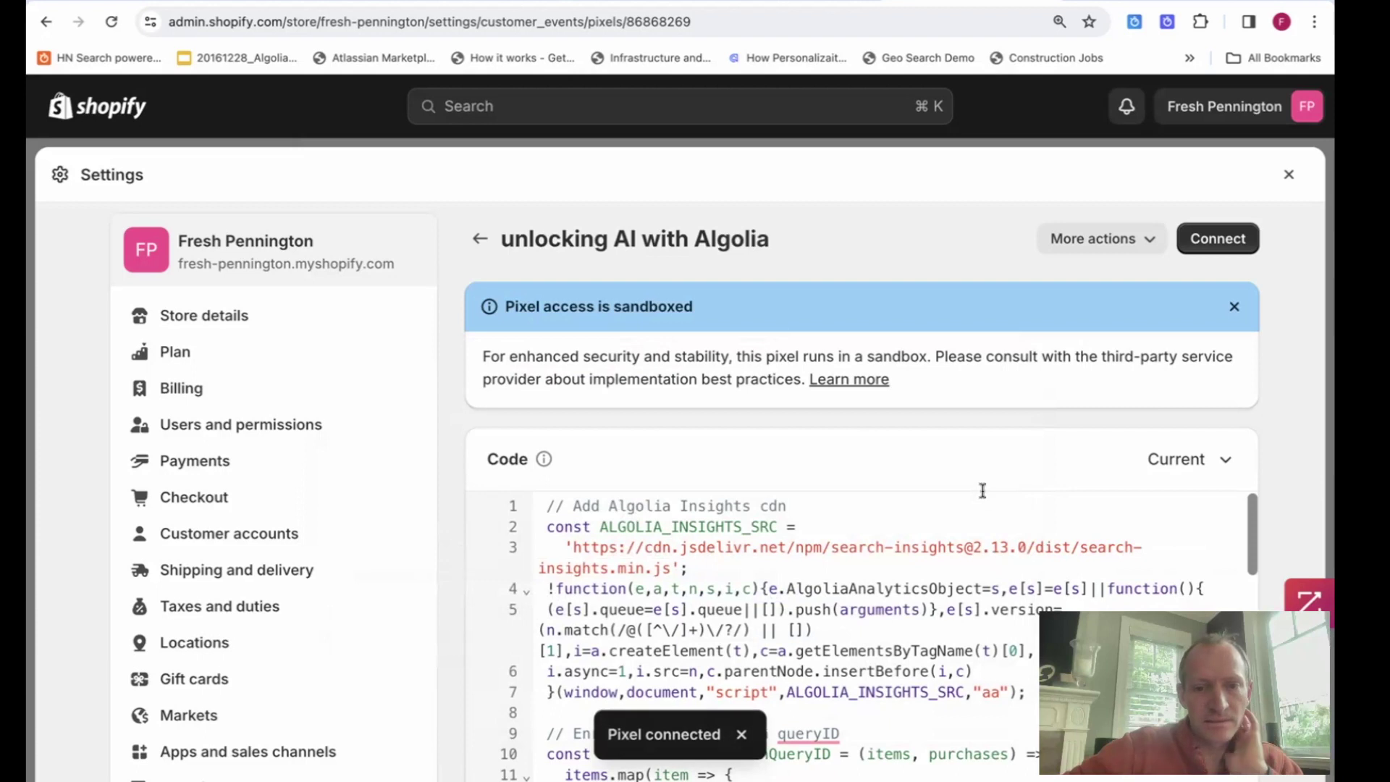
click(480, 239)
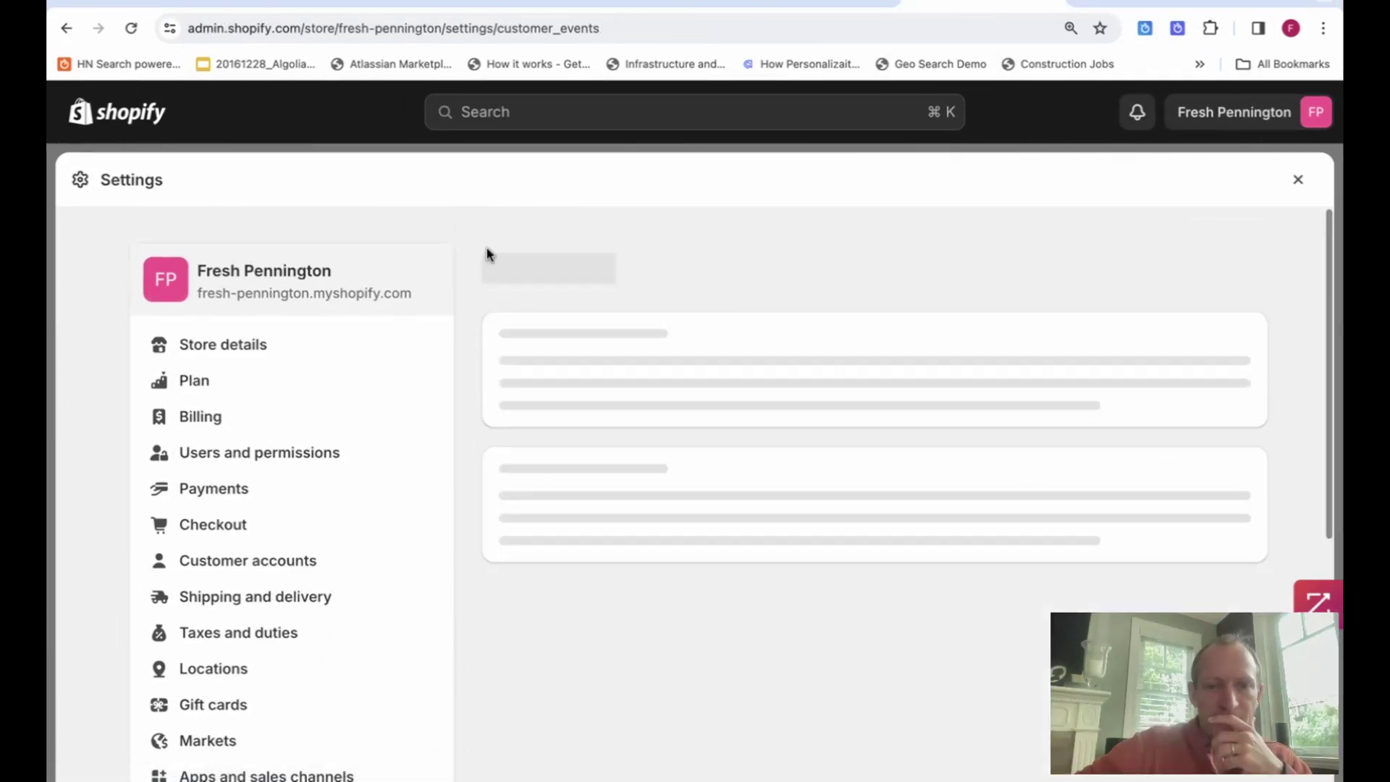
scroll(652, 348, down, 3)
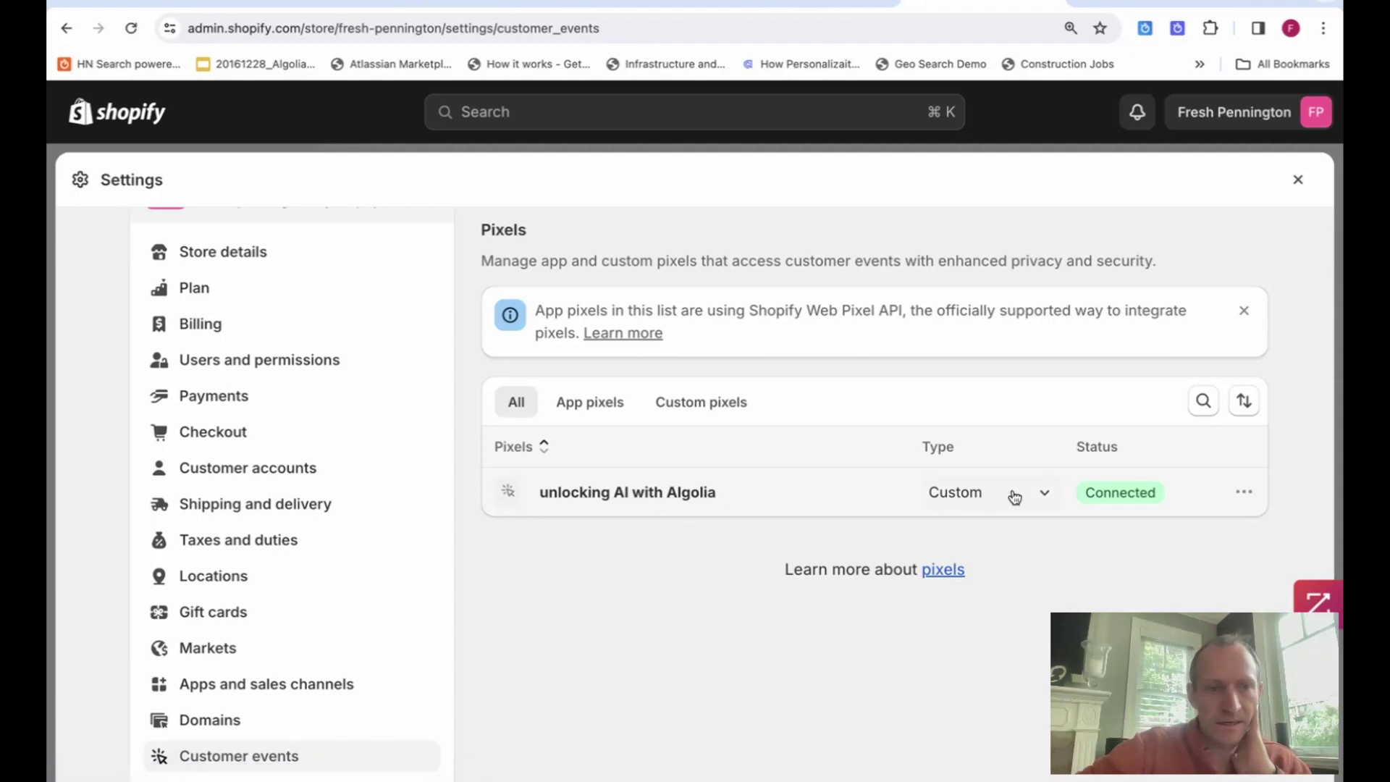
scroll(391, 406, up, 3)
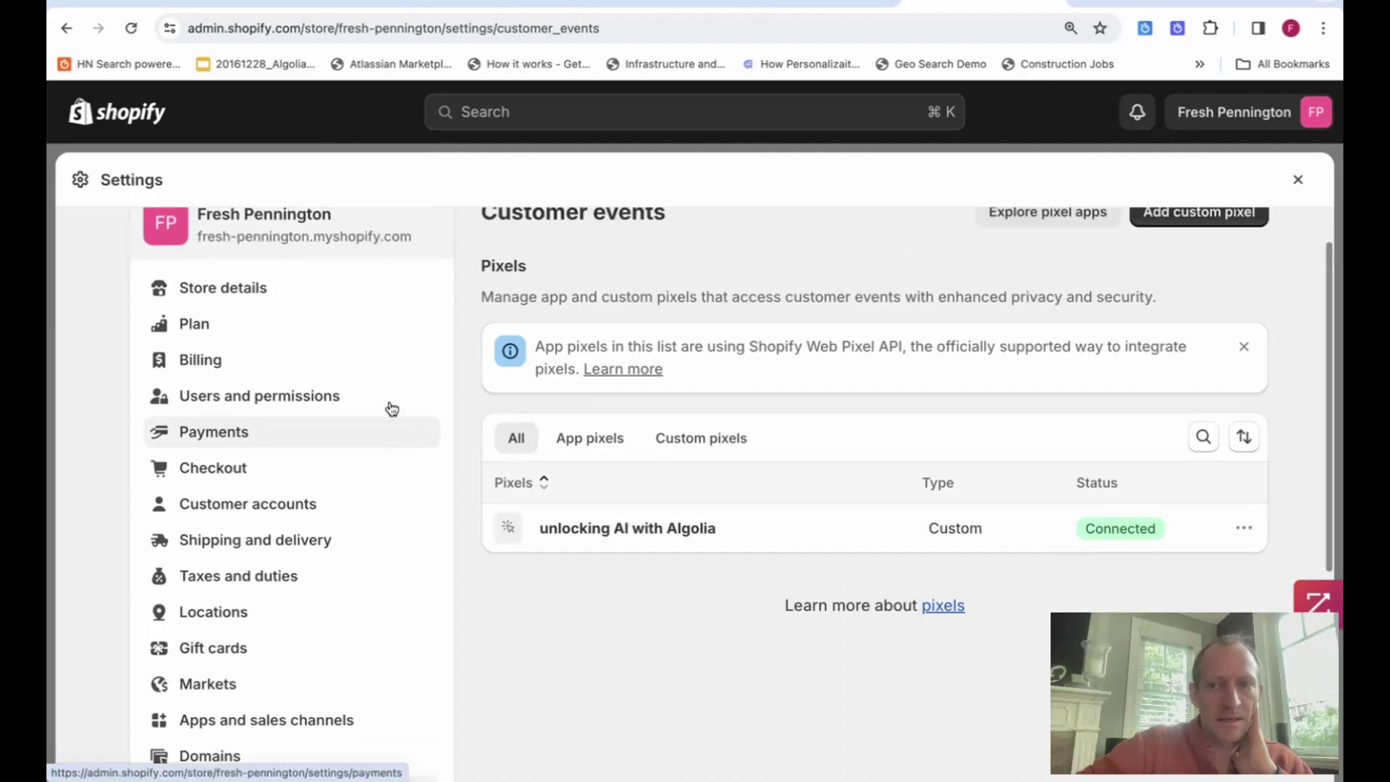
click(1301, 181)
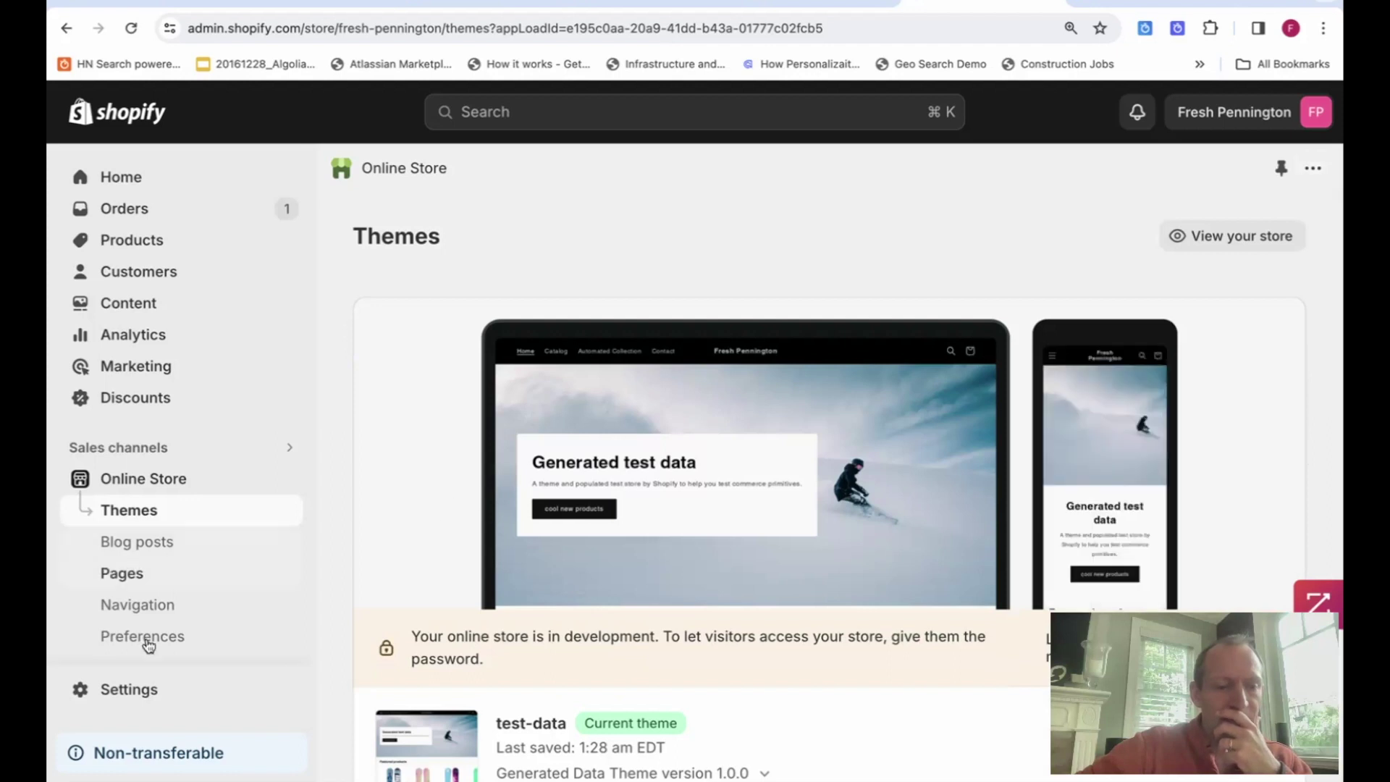
Open the Algolia Search and Discovery app's settings from the installed apps.
scroll(145, 657, down, 3)
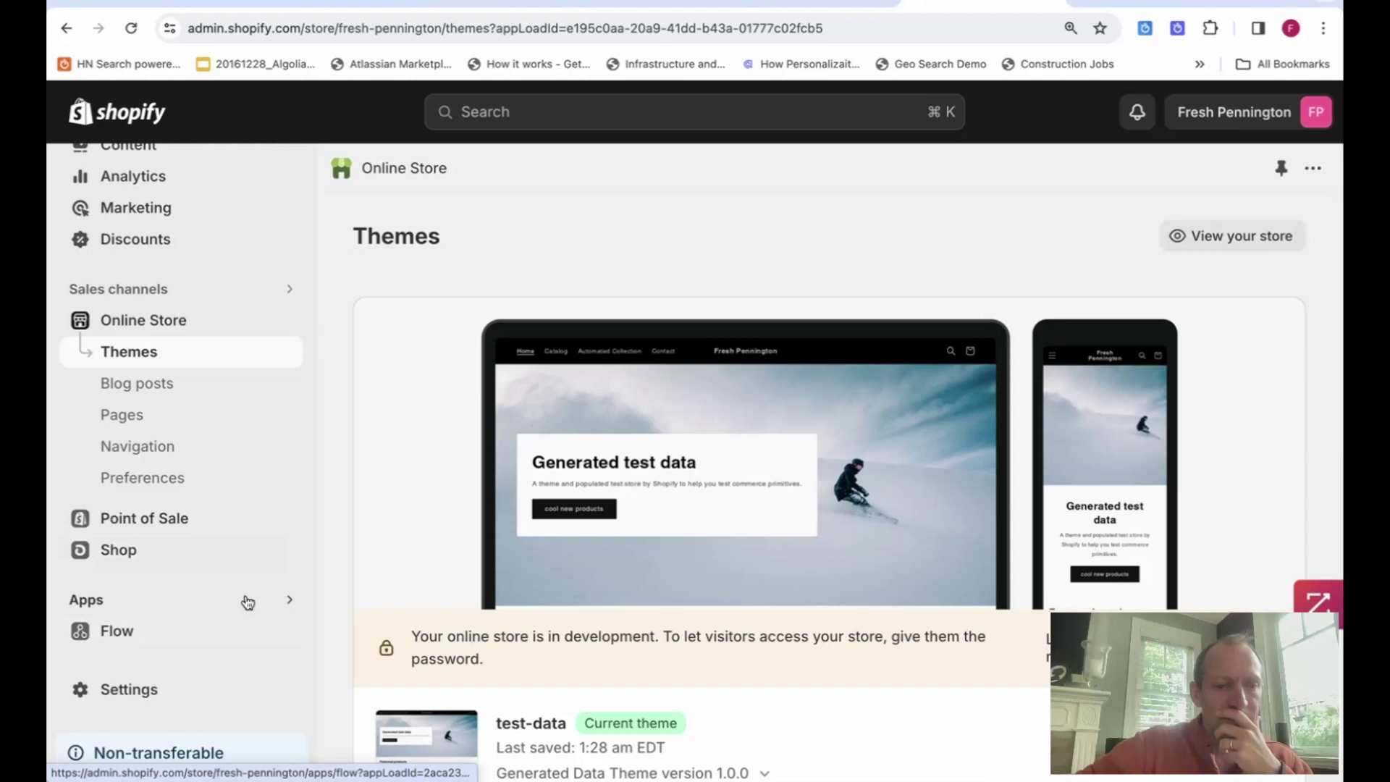
click(247, 600)
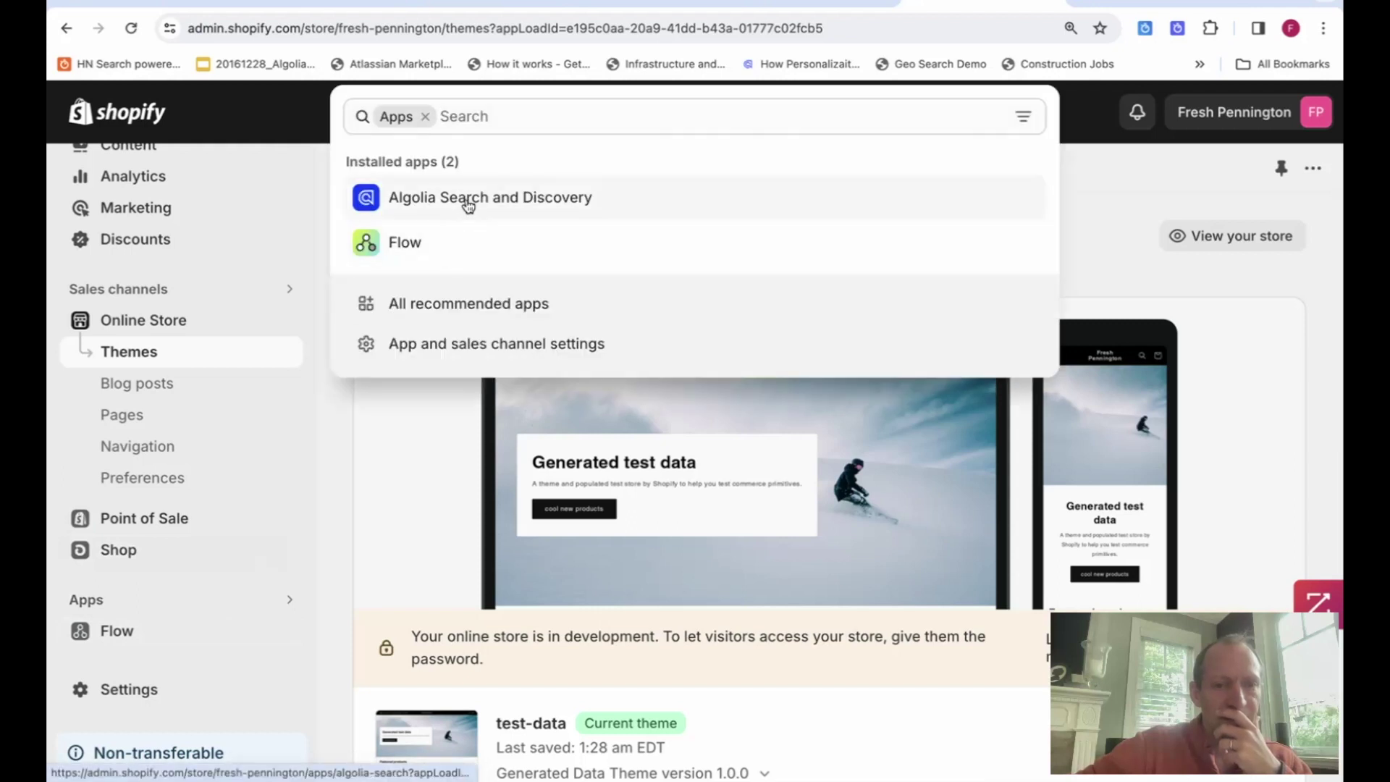
click(465, 198)
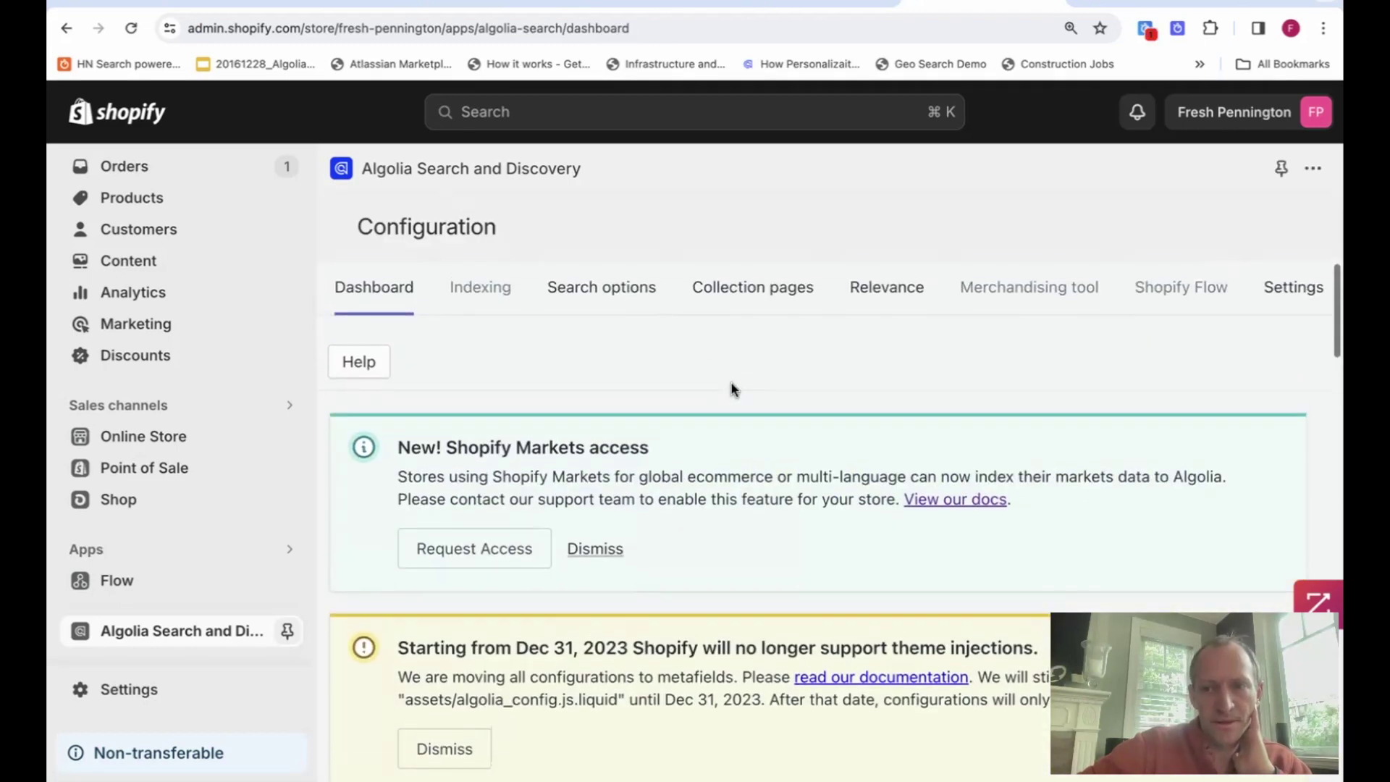
click(1286, 297)
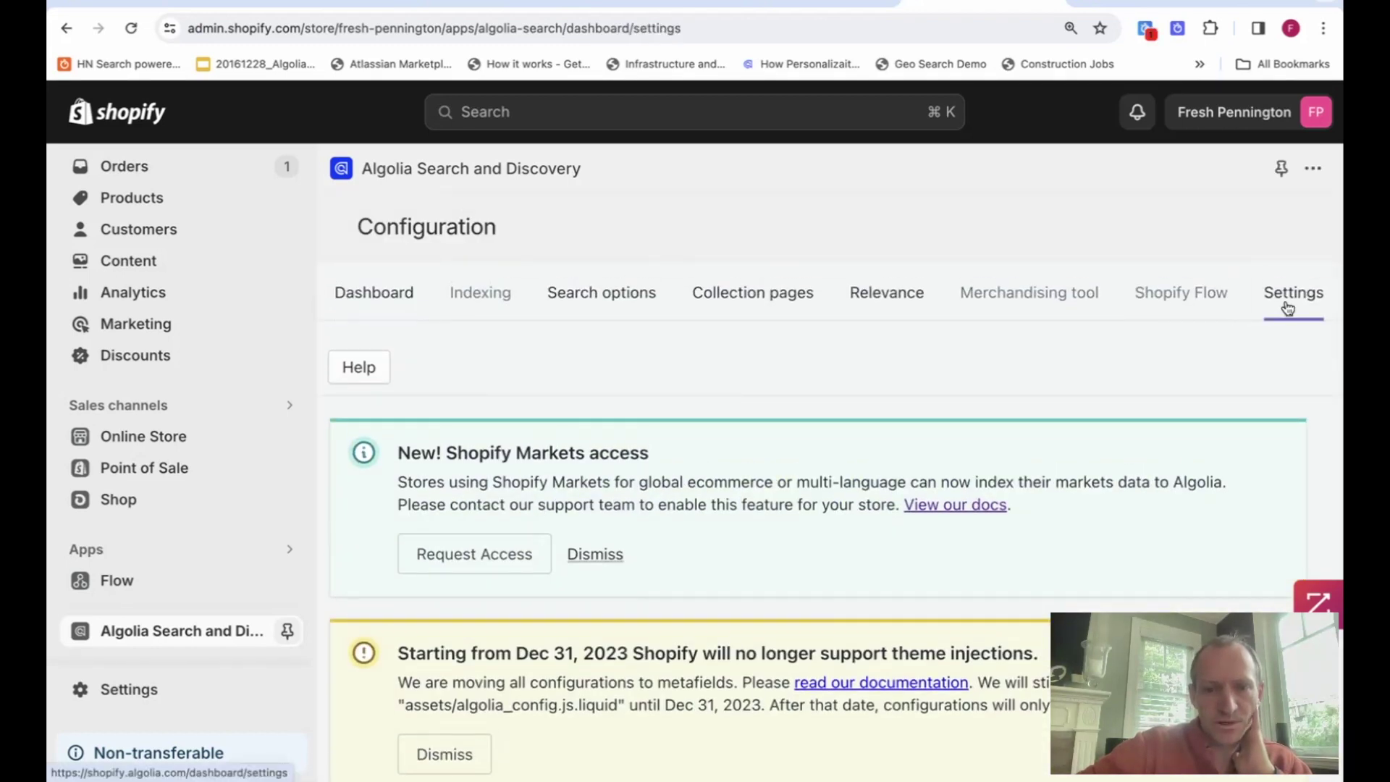
Save the userToken setting and activate Conversion Analytics.
scroll(1243, 350, down, 10)
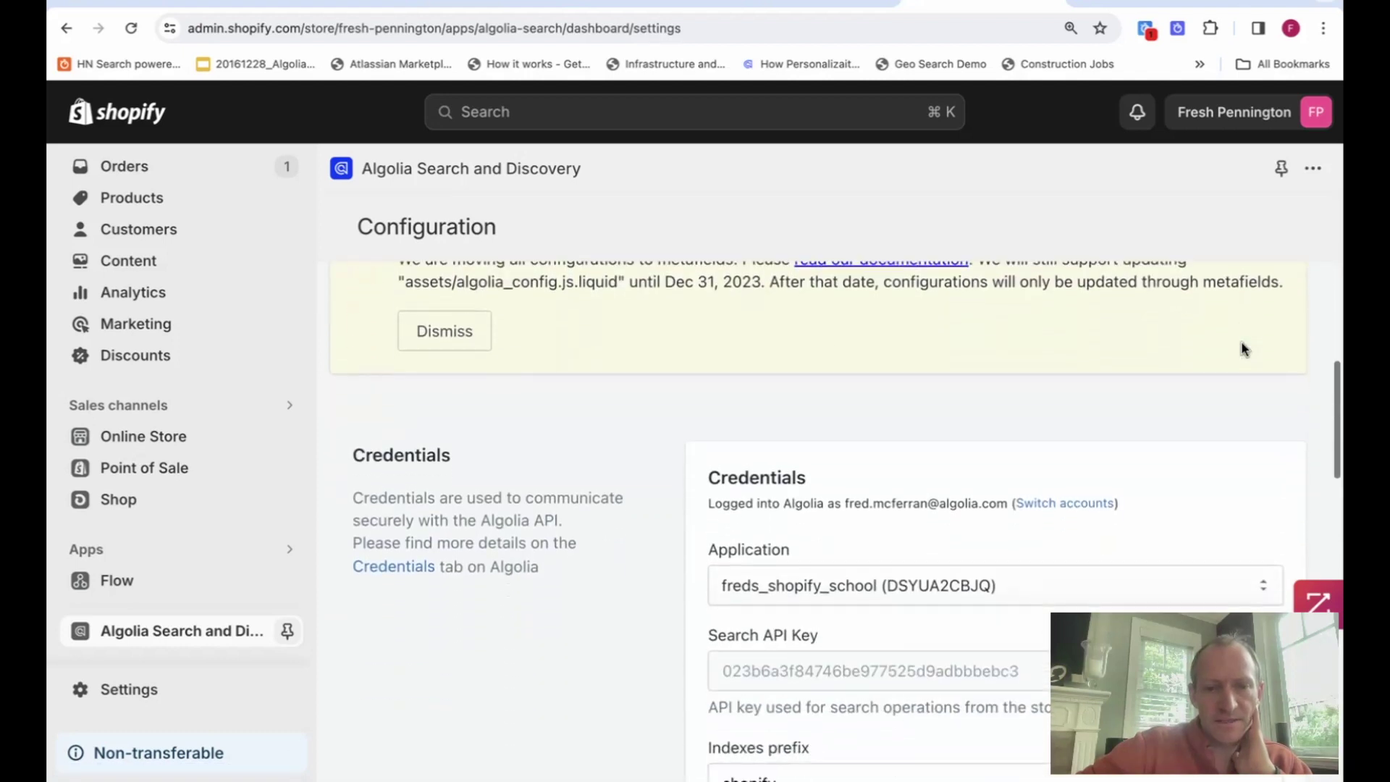
scroll(1244, 350, down, 8)
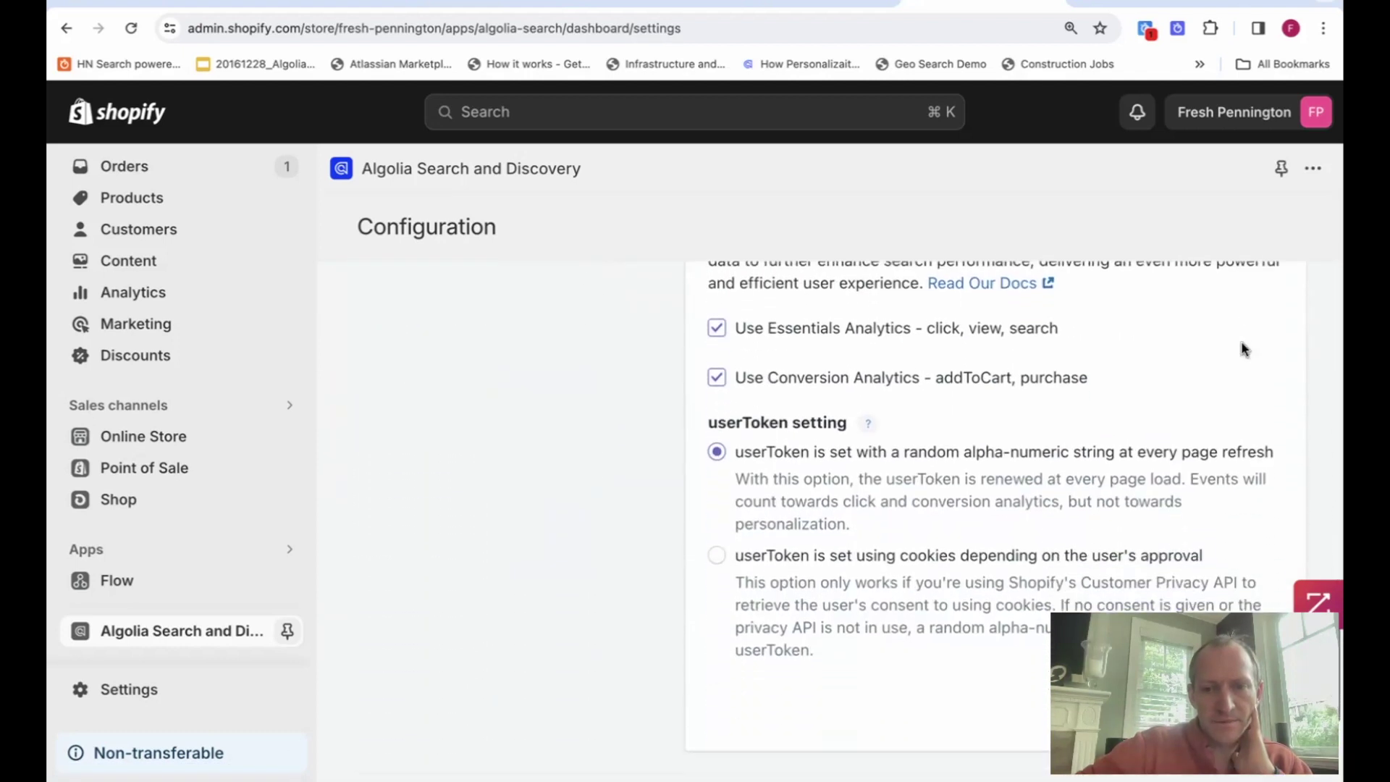
scroll(1244, 349, up, 3)
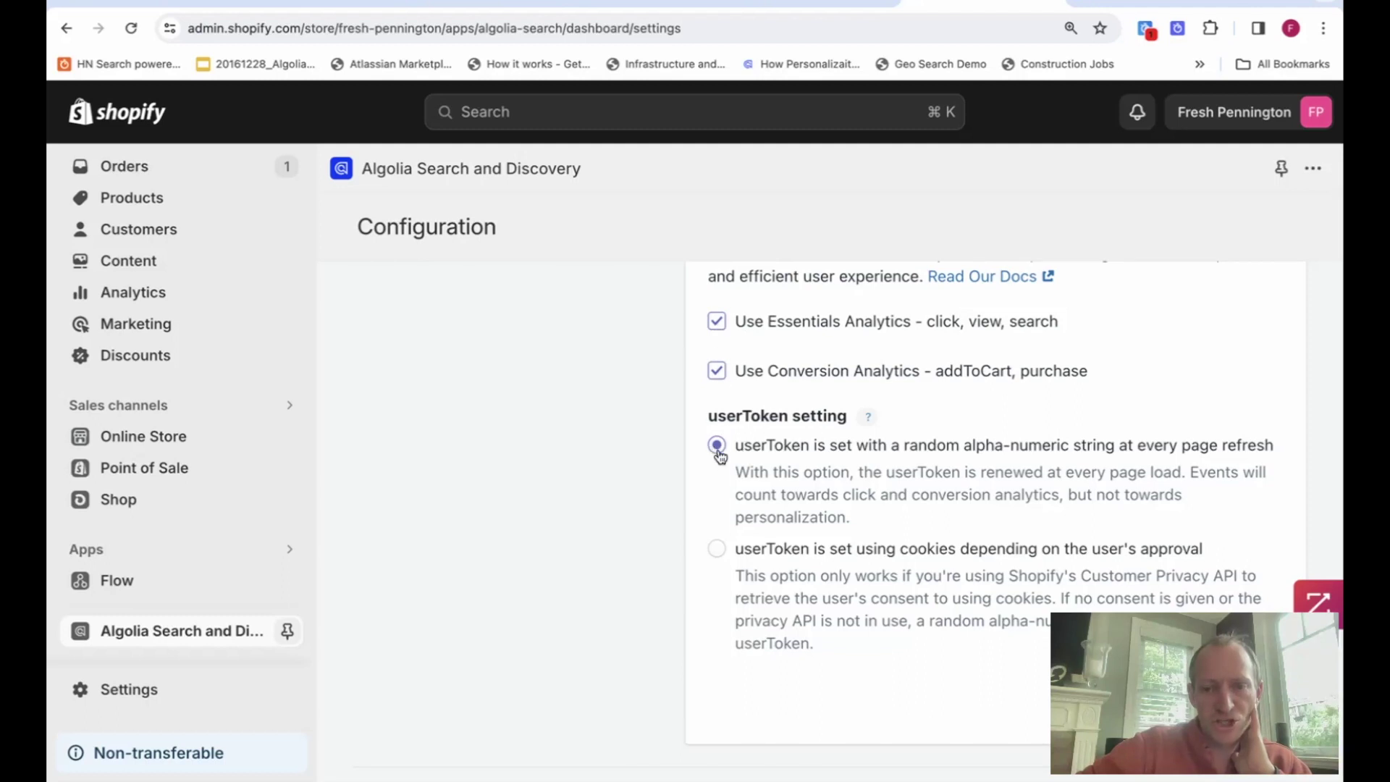
scroll(721, 456, down, 4)
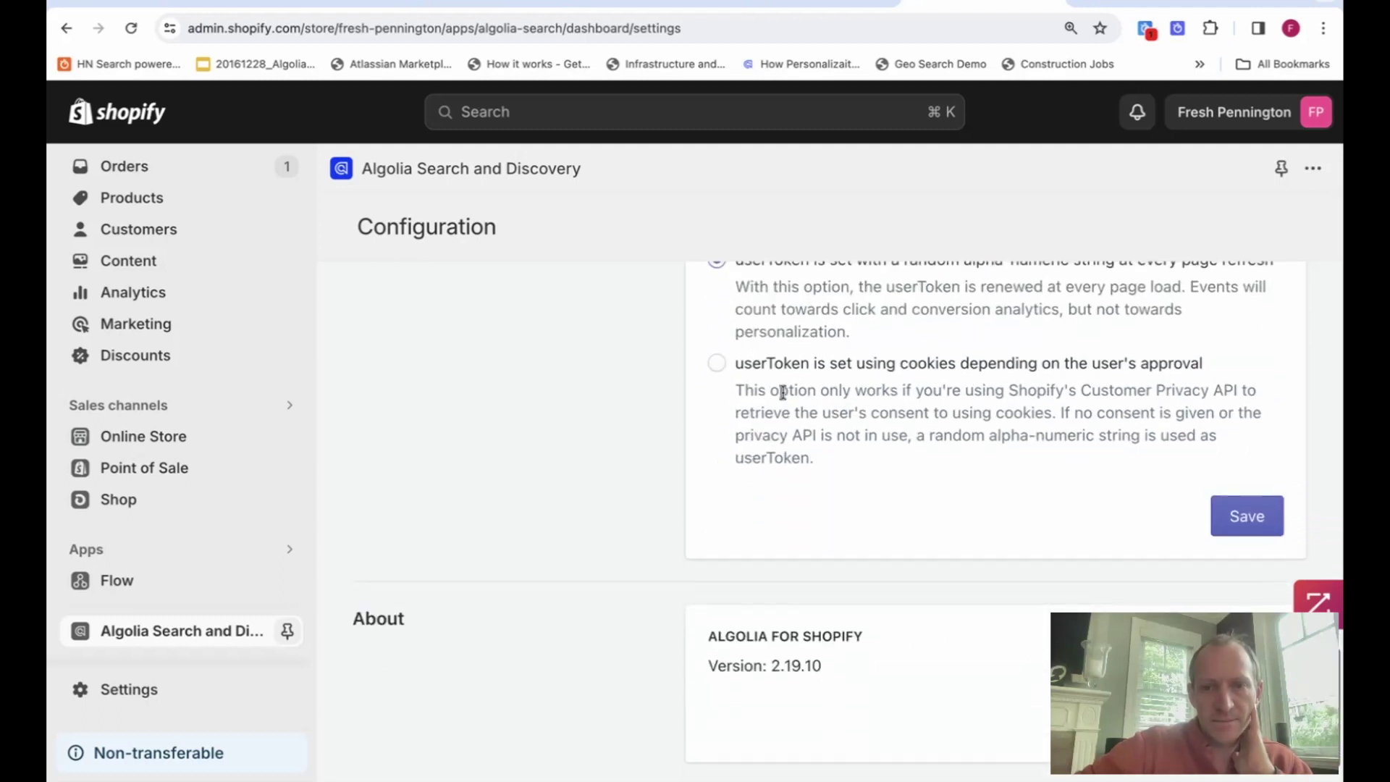
scroll(775, 412, up, 1)
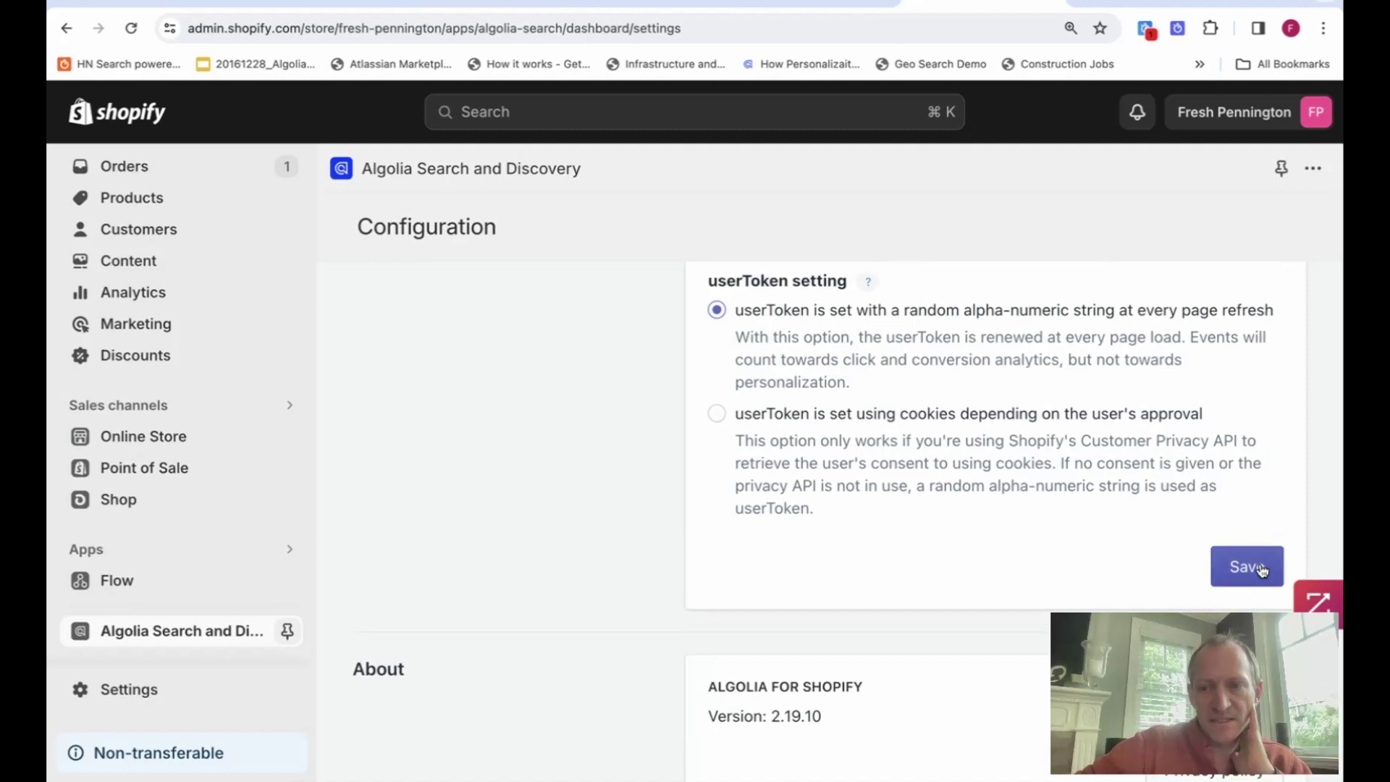
click(1243, 565)
scroll(1241, 563, down, 2)
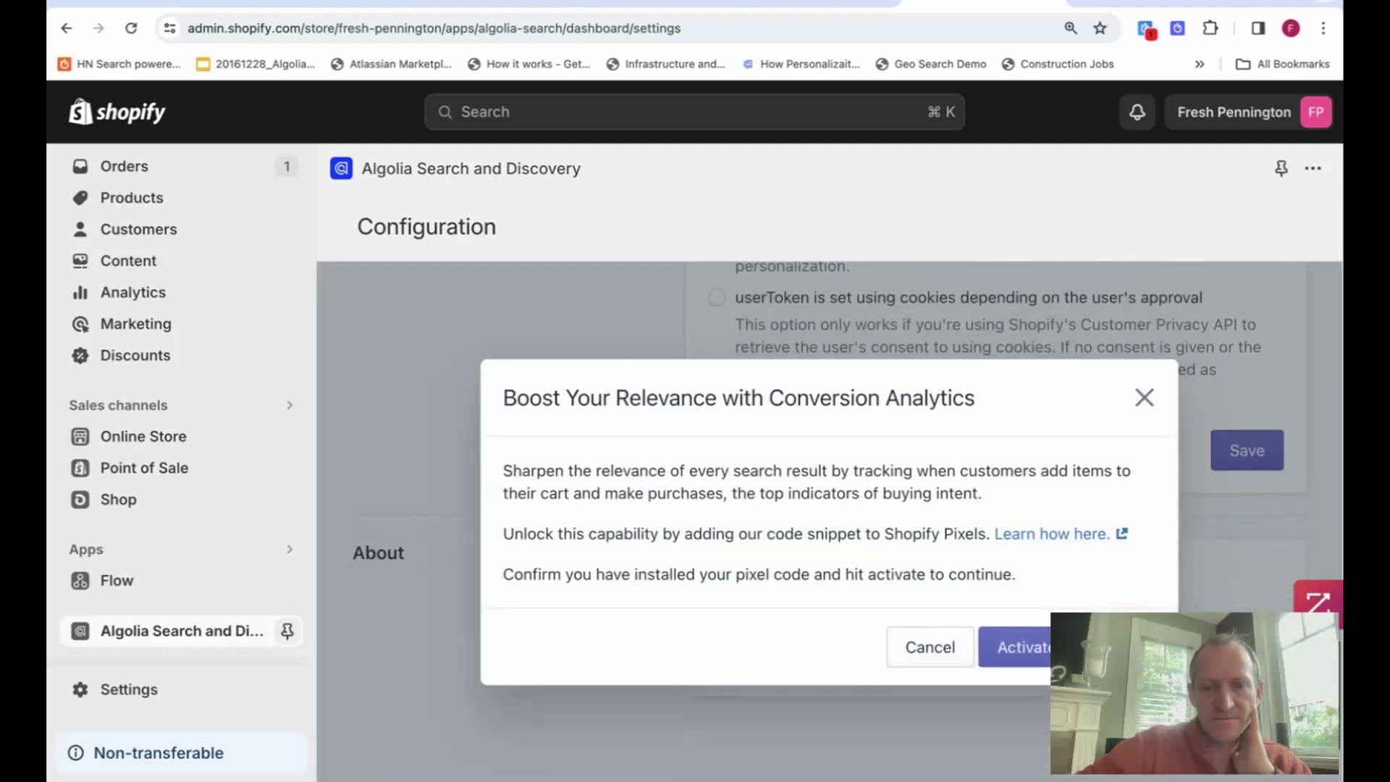
click(1013, 659)
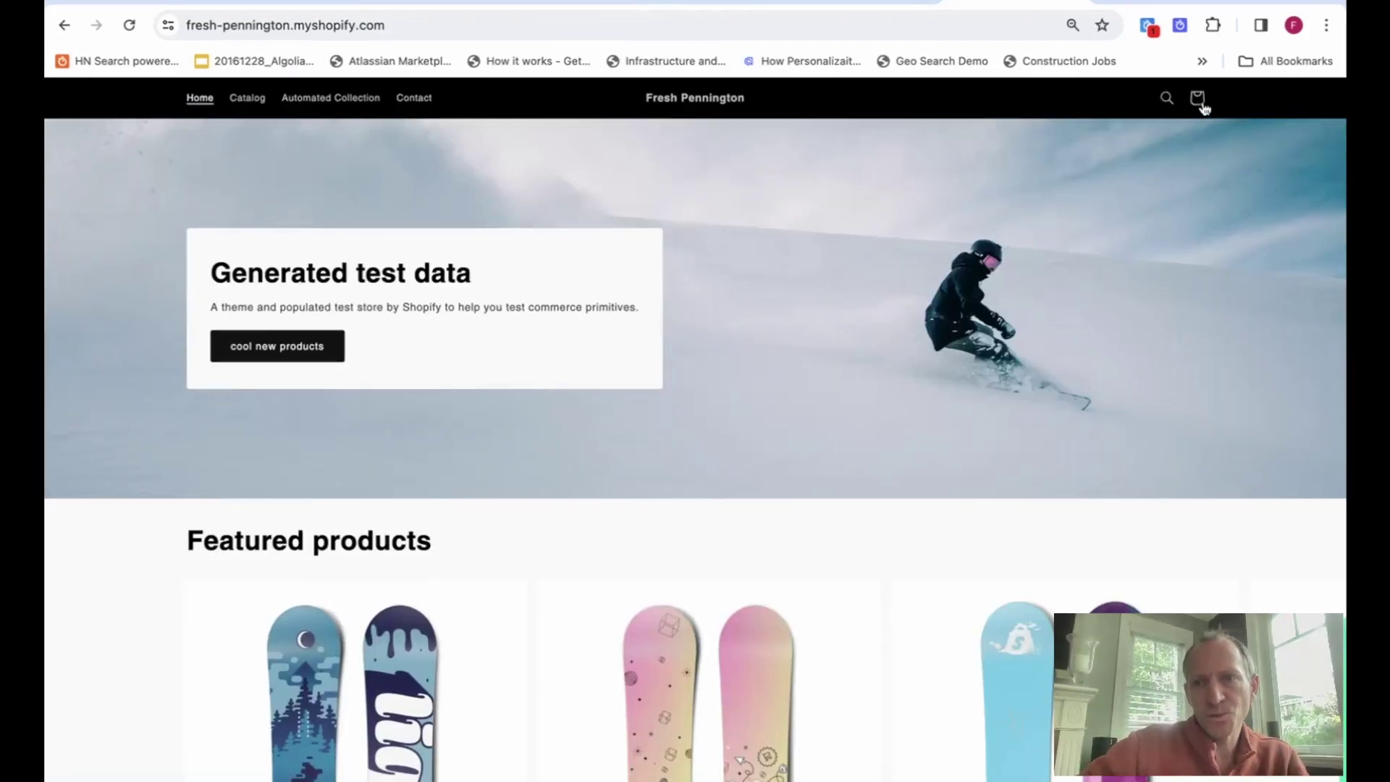
Search the store for 'liquid' and Buy it now on The Collection Snowboard: Liquid (€749.95).
click(1166, 101)
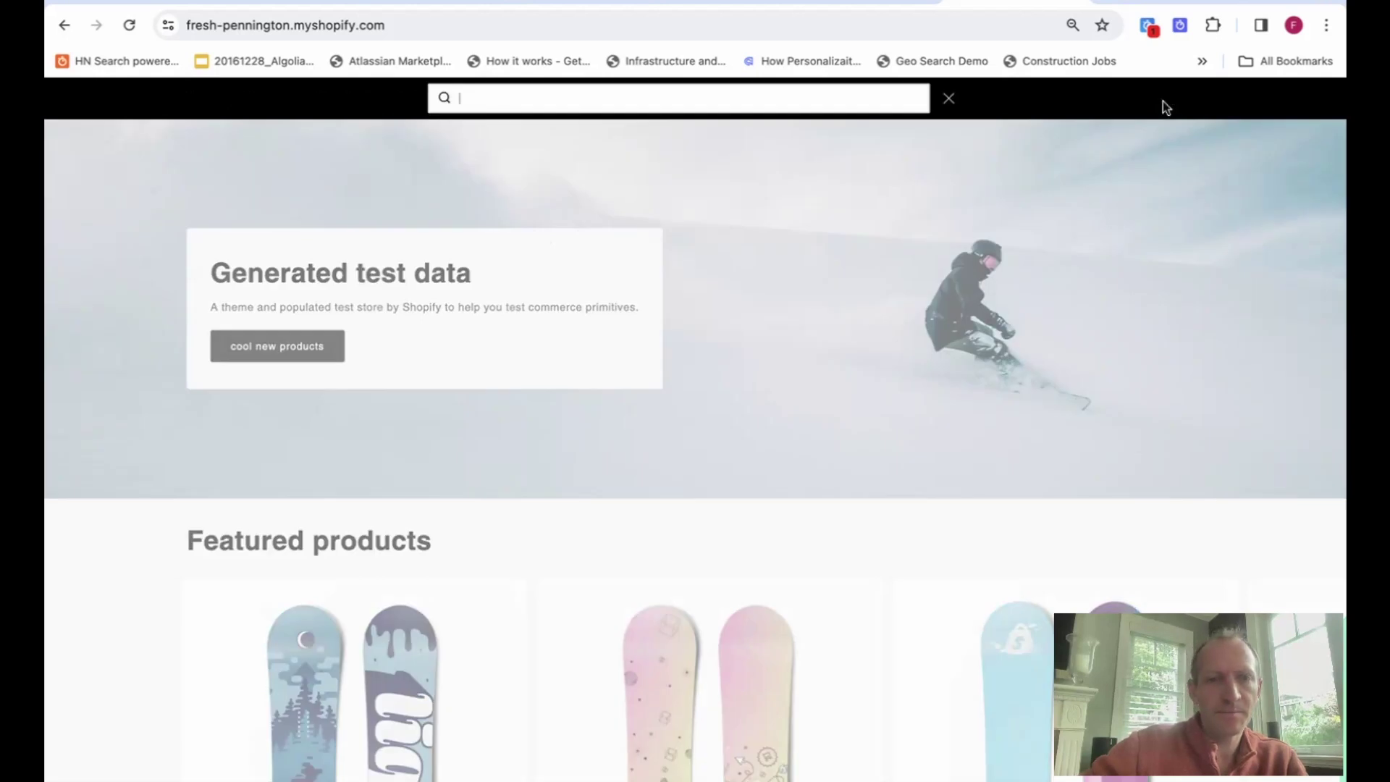
text(liquid)
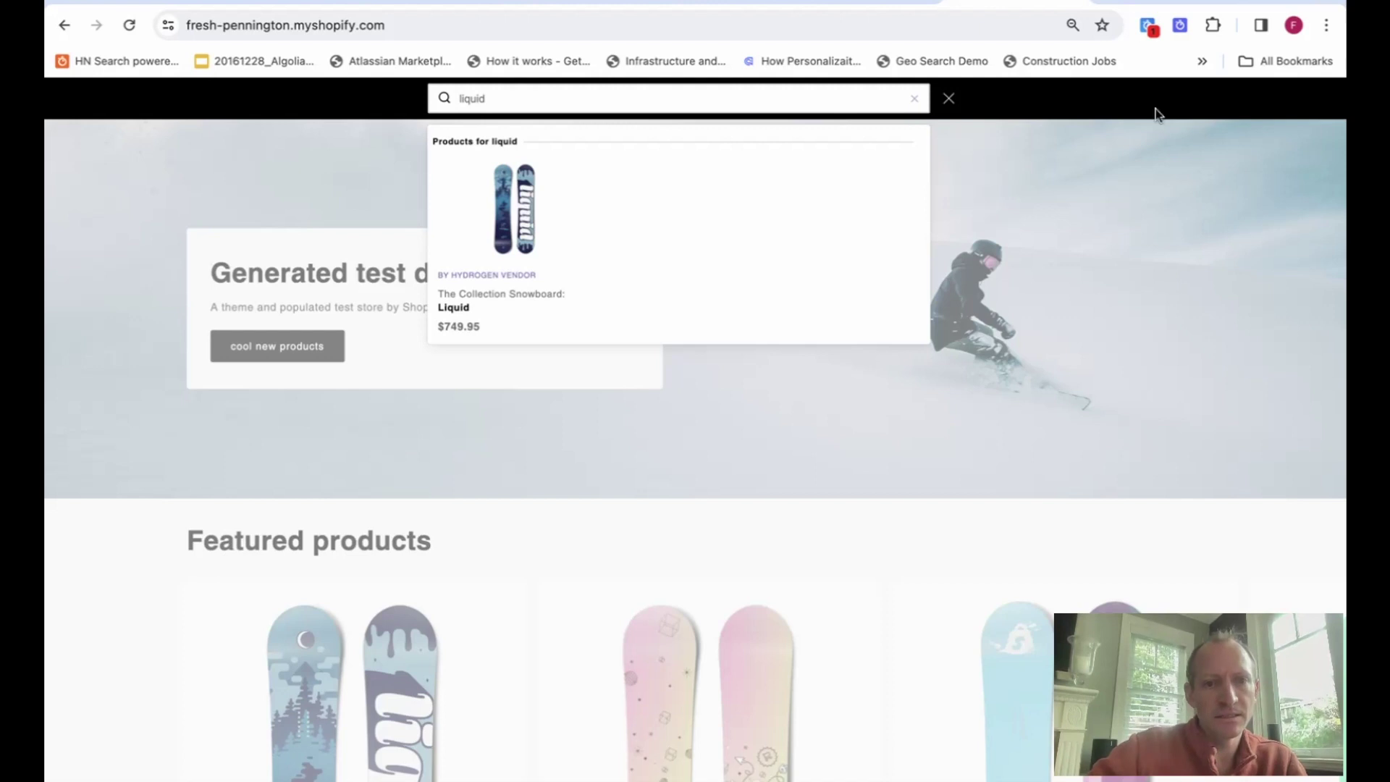
click(523, 232)
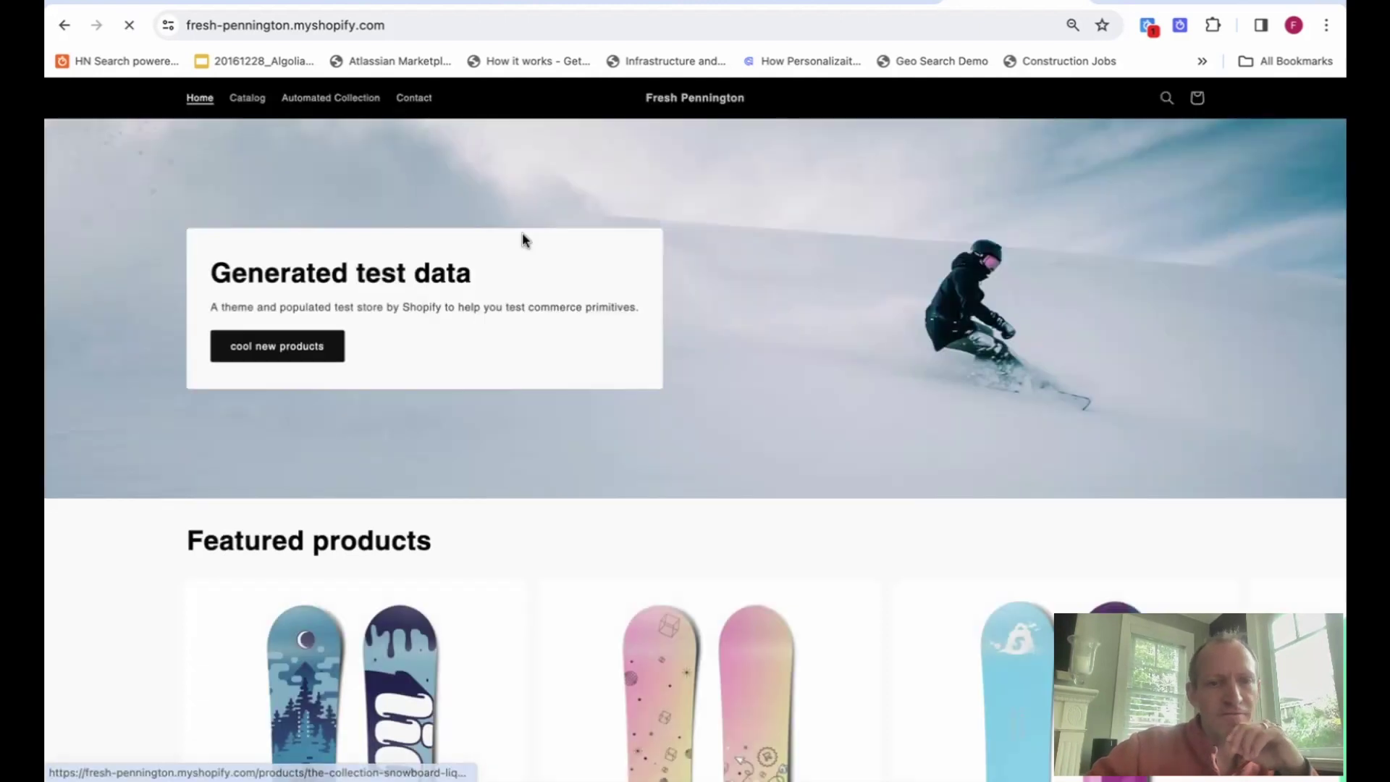
scroll(610, 342, down, 5)
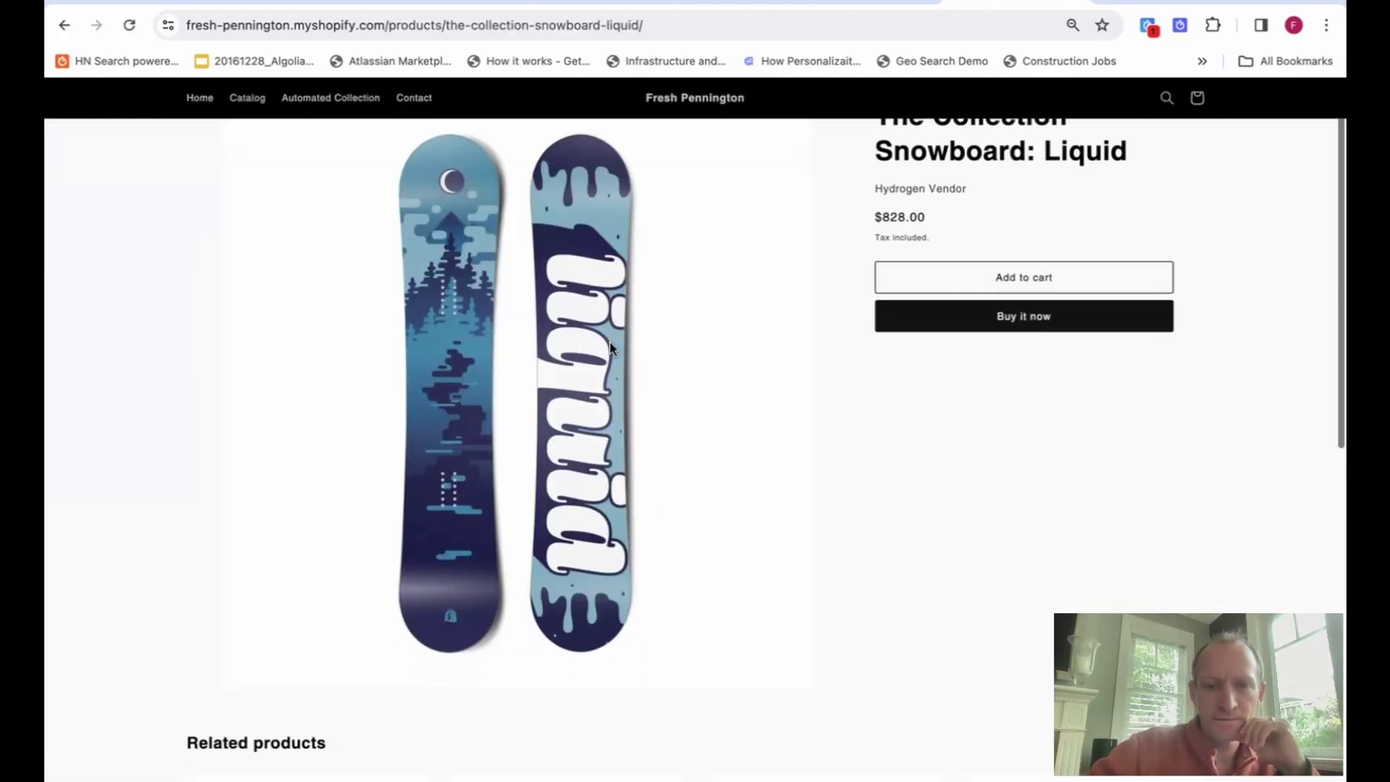
scroll(609, 348, down, 3)
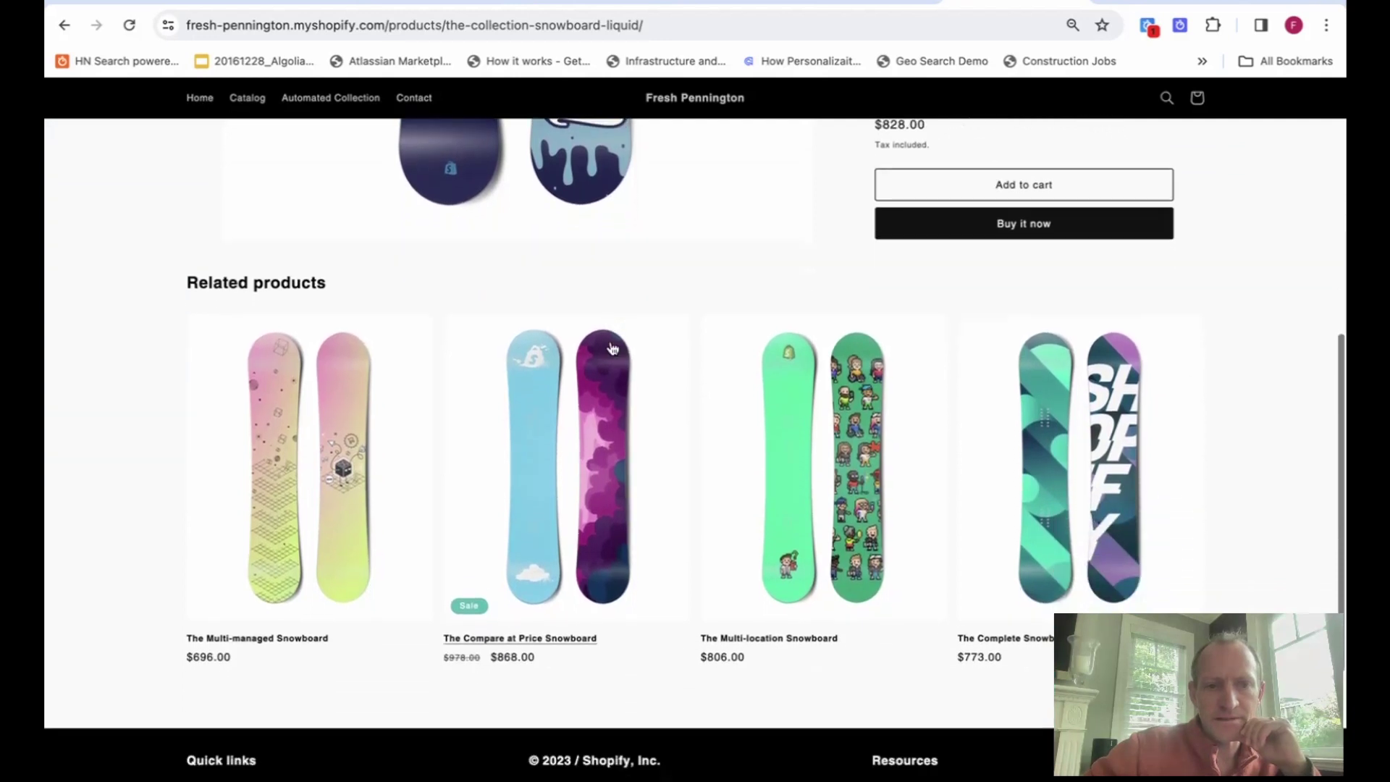
scroll(611, 348, up, 2)
scroll(611, 344, up, 5)
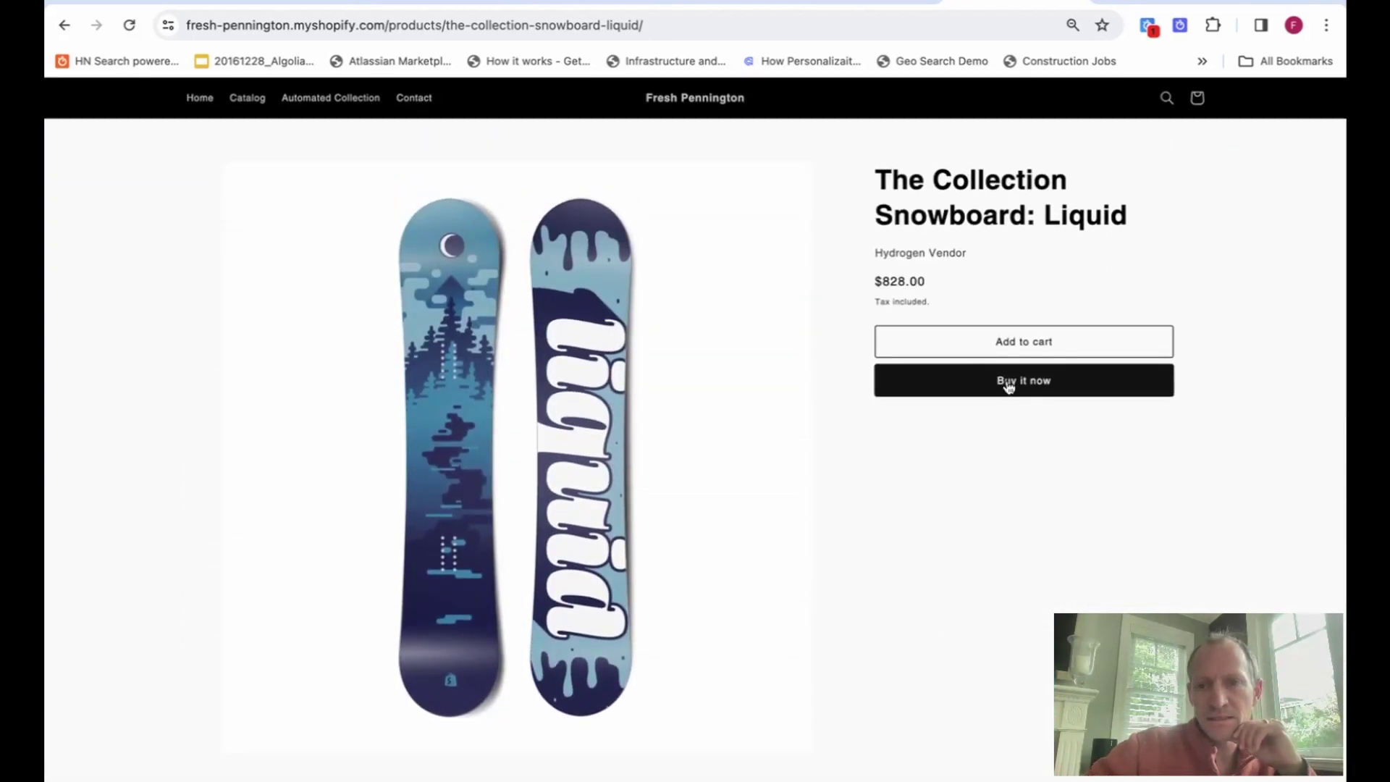
click(1009, 387)
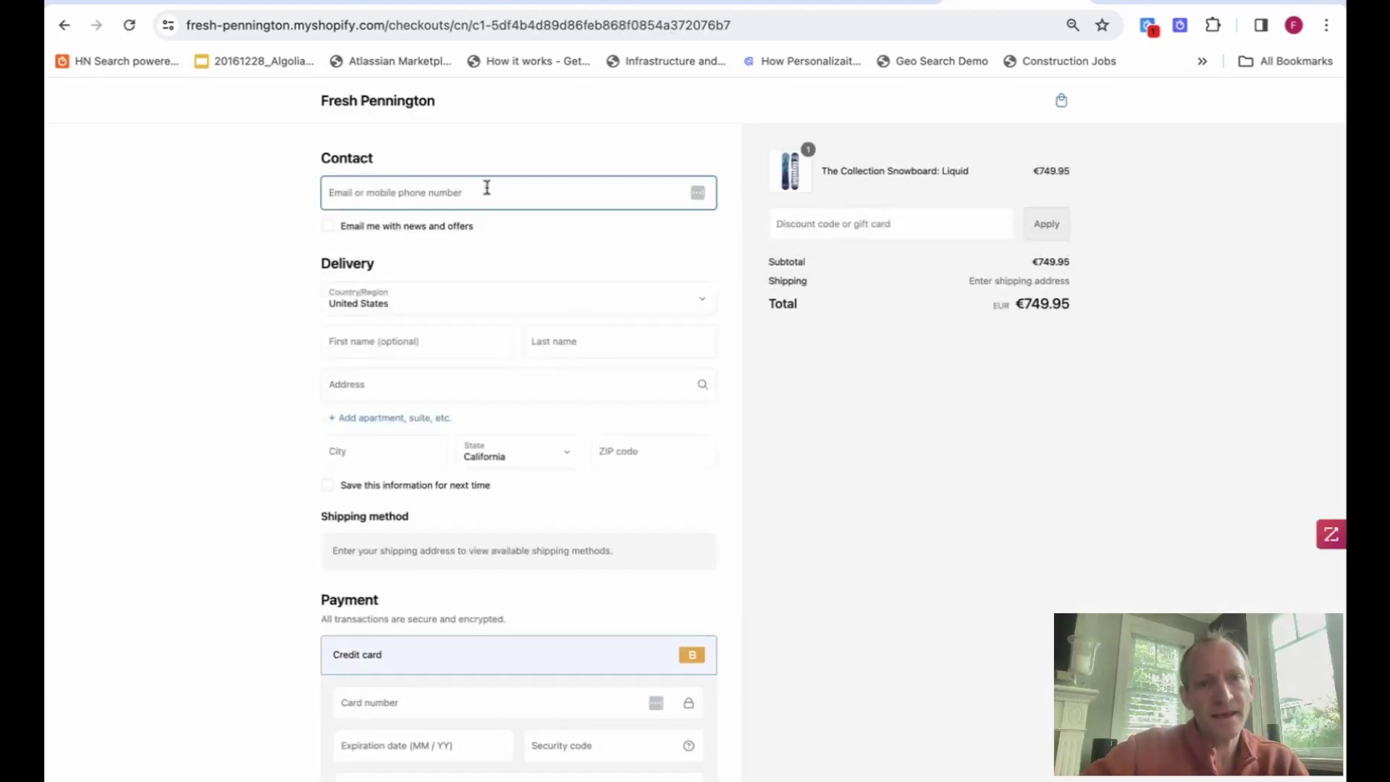
Enter the contact e-mail and the buyer's first and last name.
click(487, 189)
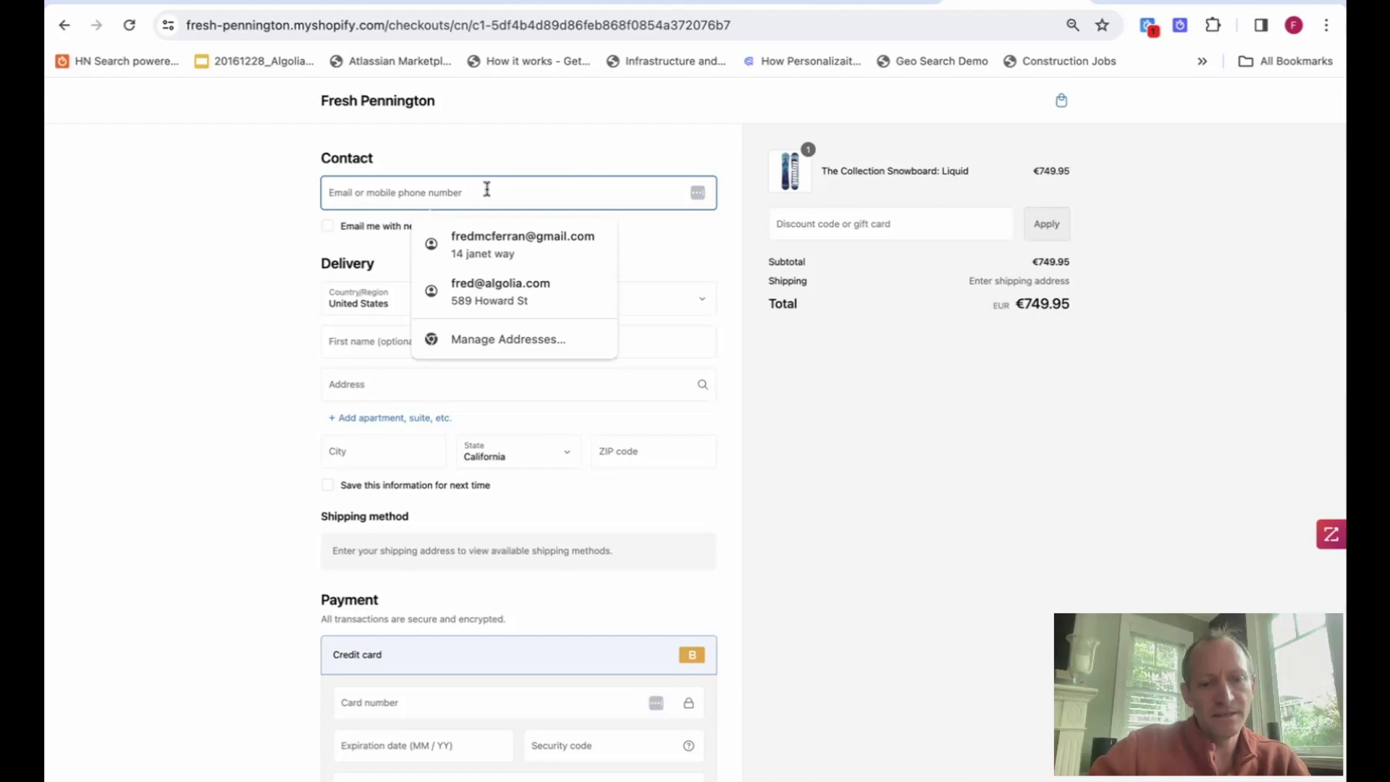
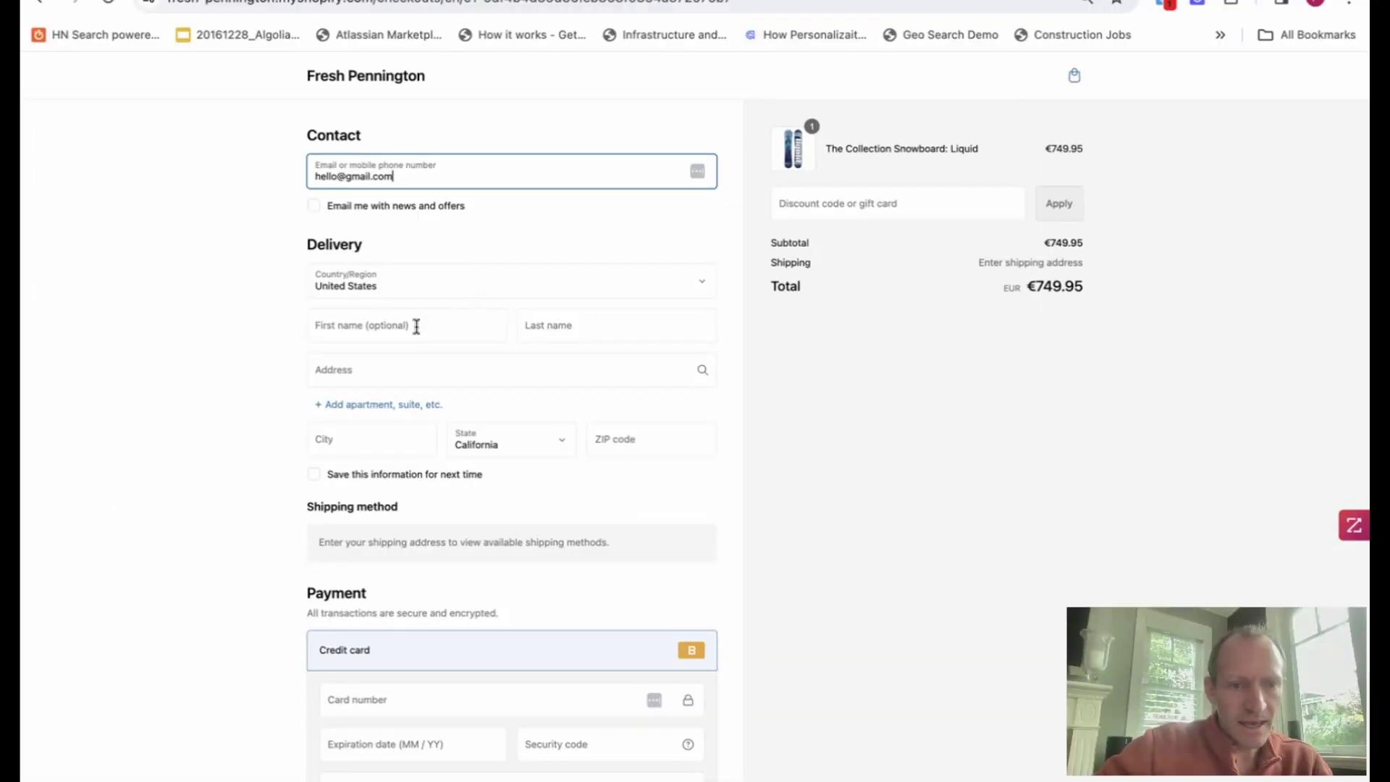
click(188, 152)
text(Ilike)
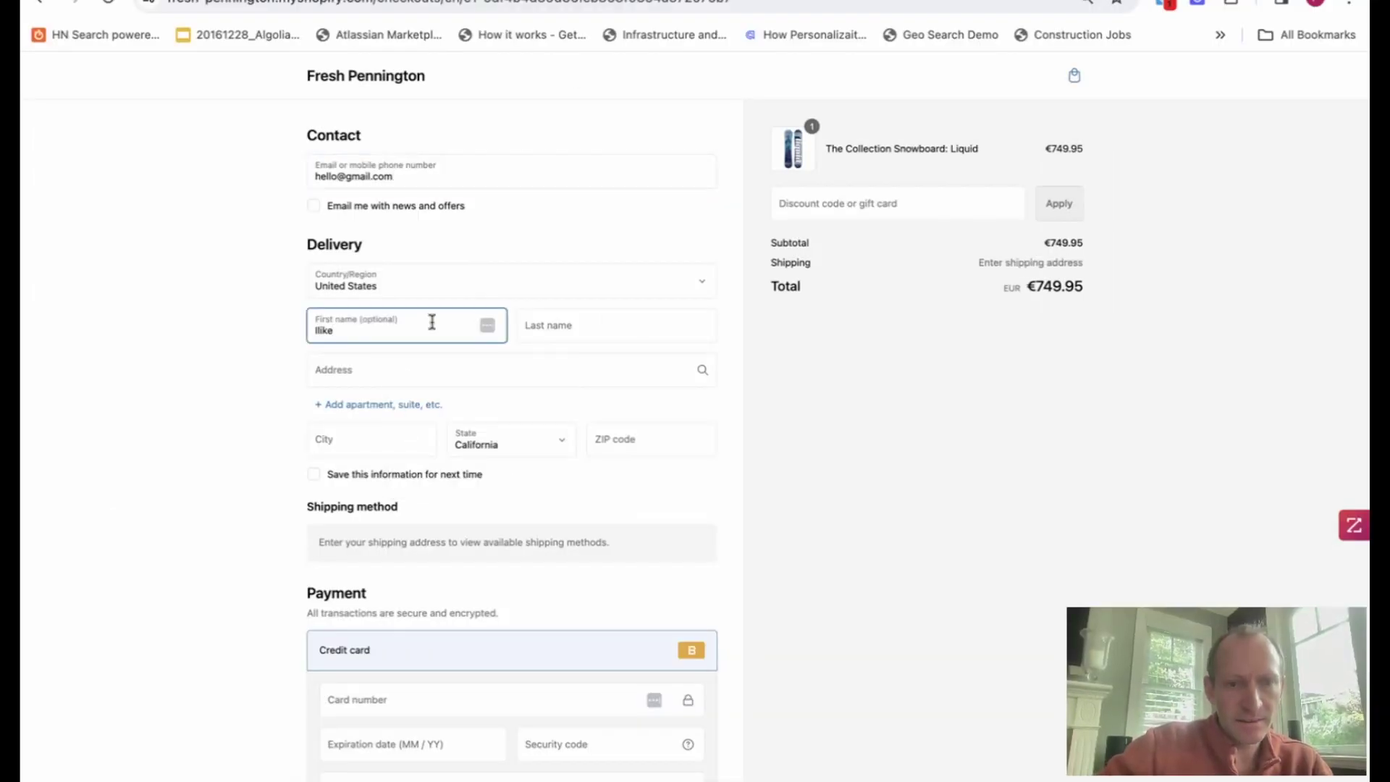
click(527, 326)
text(m)
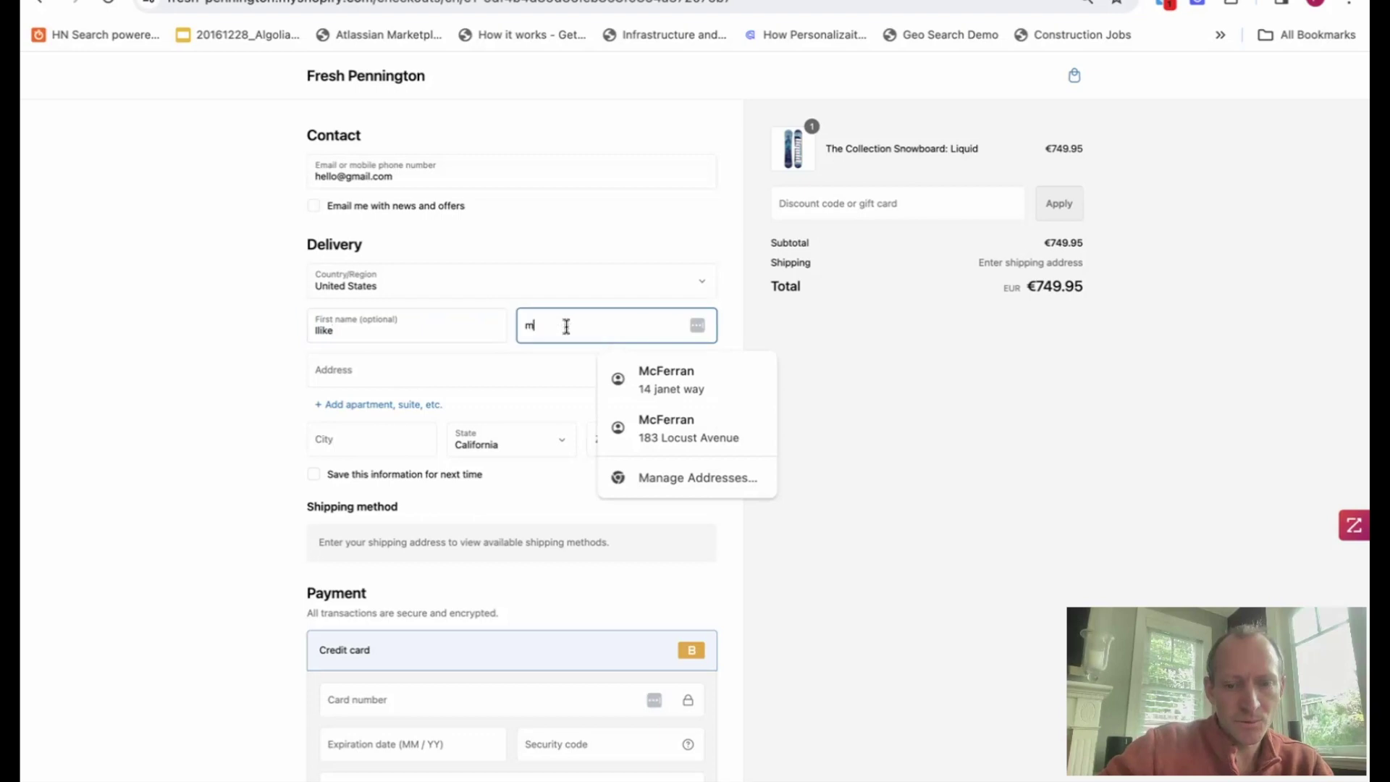
text(orerevenue)
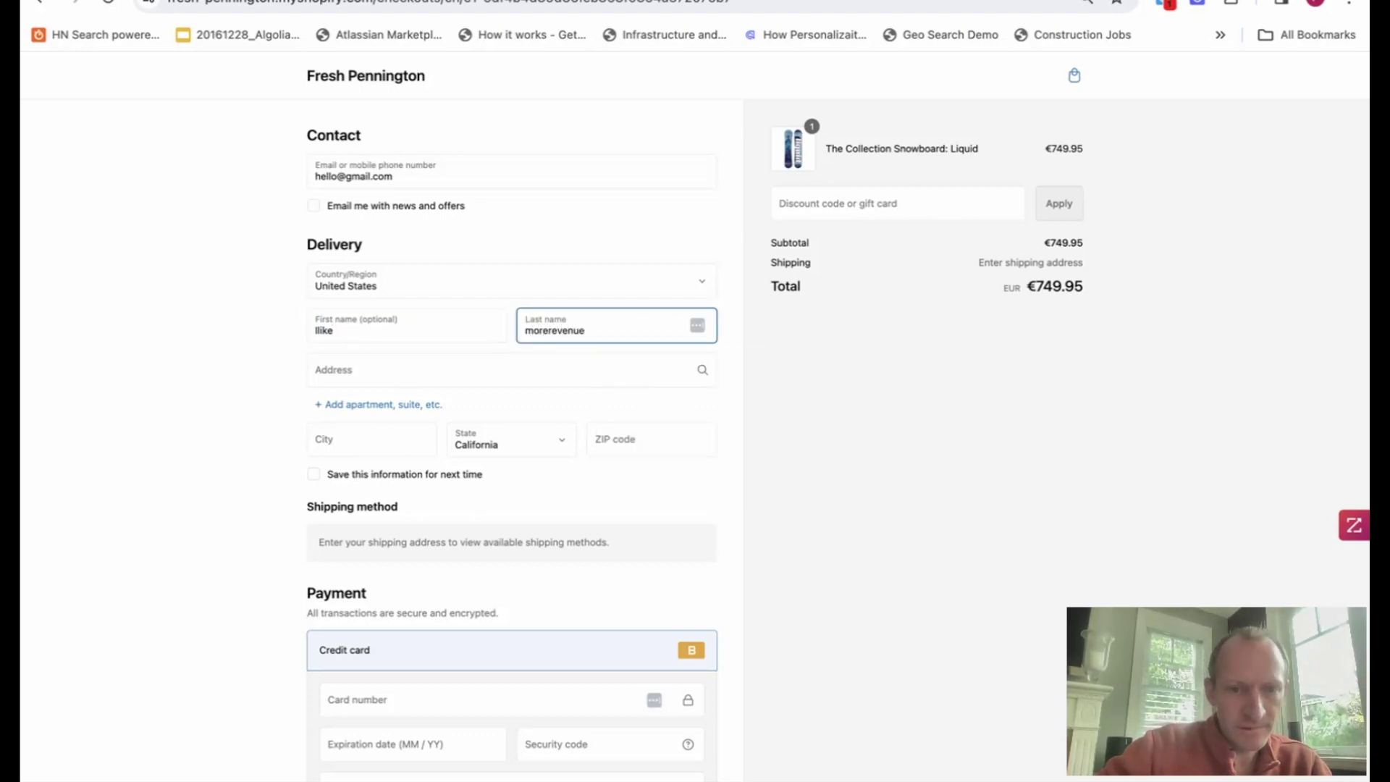
Enter the street address, choose San Rafael as the city, and fill in the ZIP code.
click(450, 376)
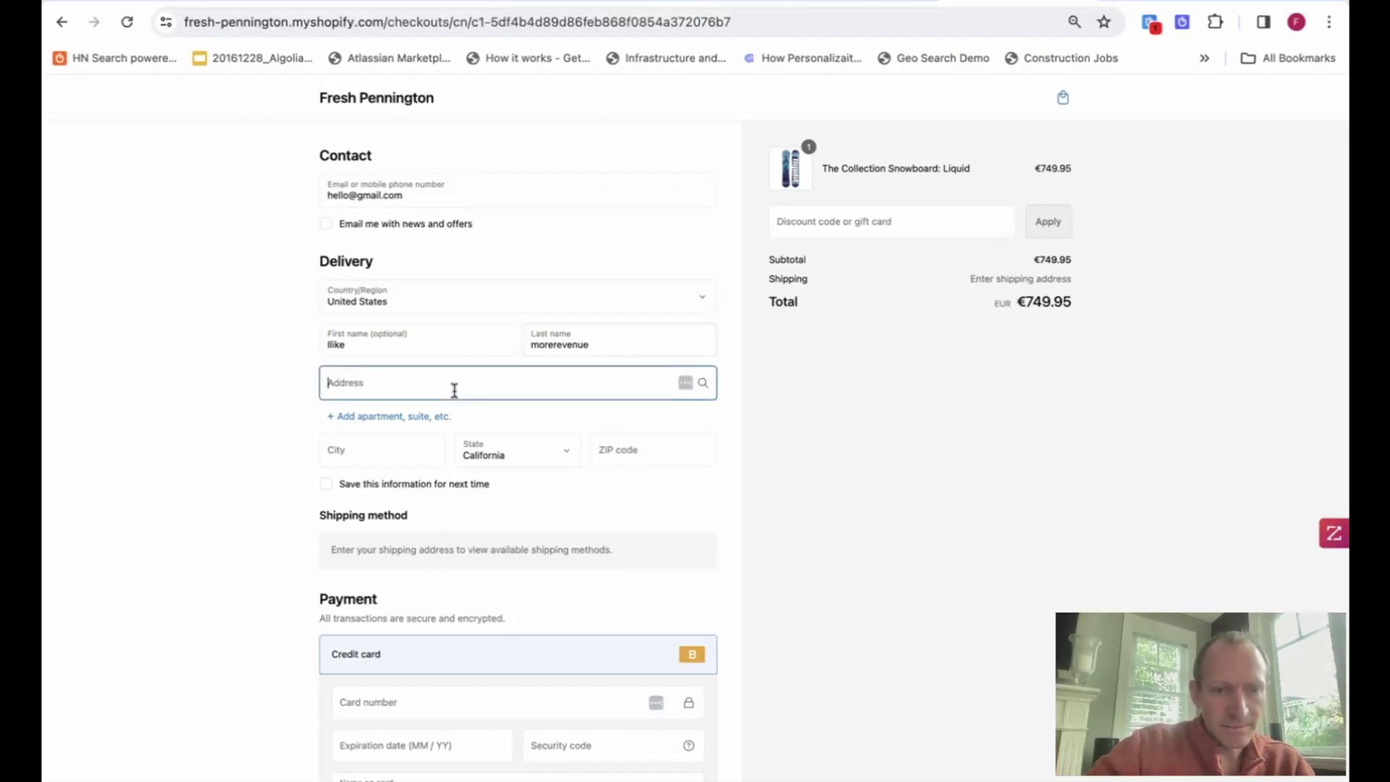
text(money aven)
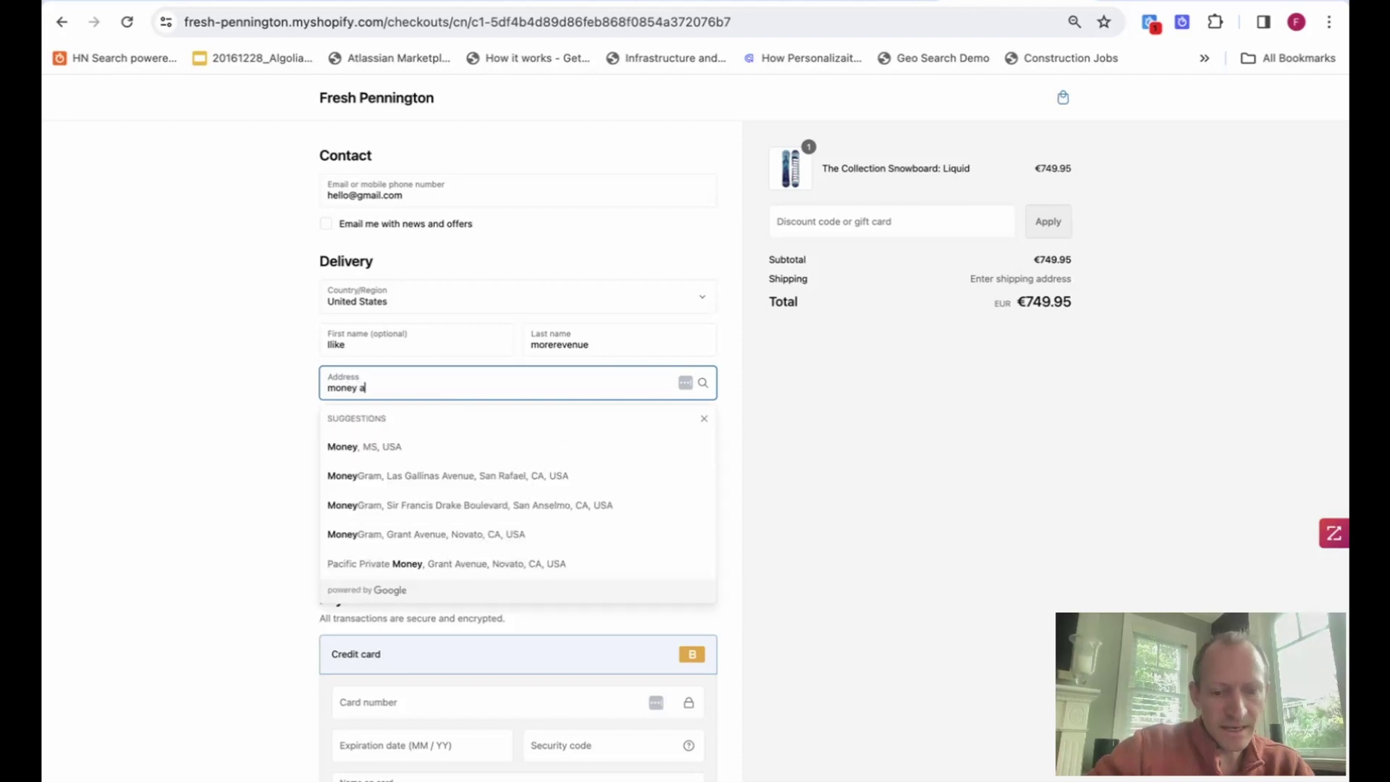
click(249, 403)
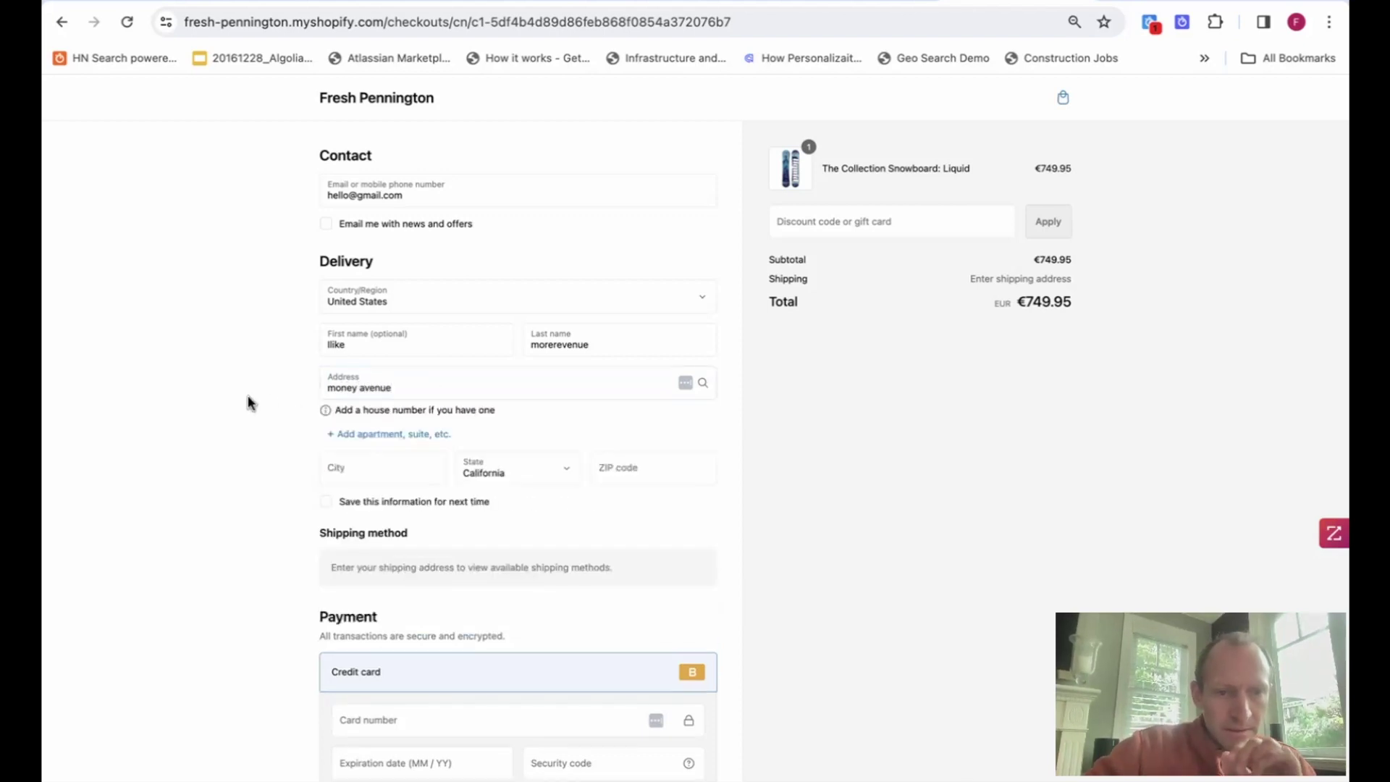
scroll(249, 403, down, 1)
click(359, 425)
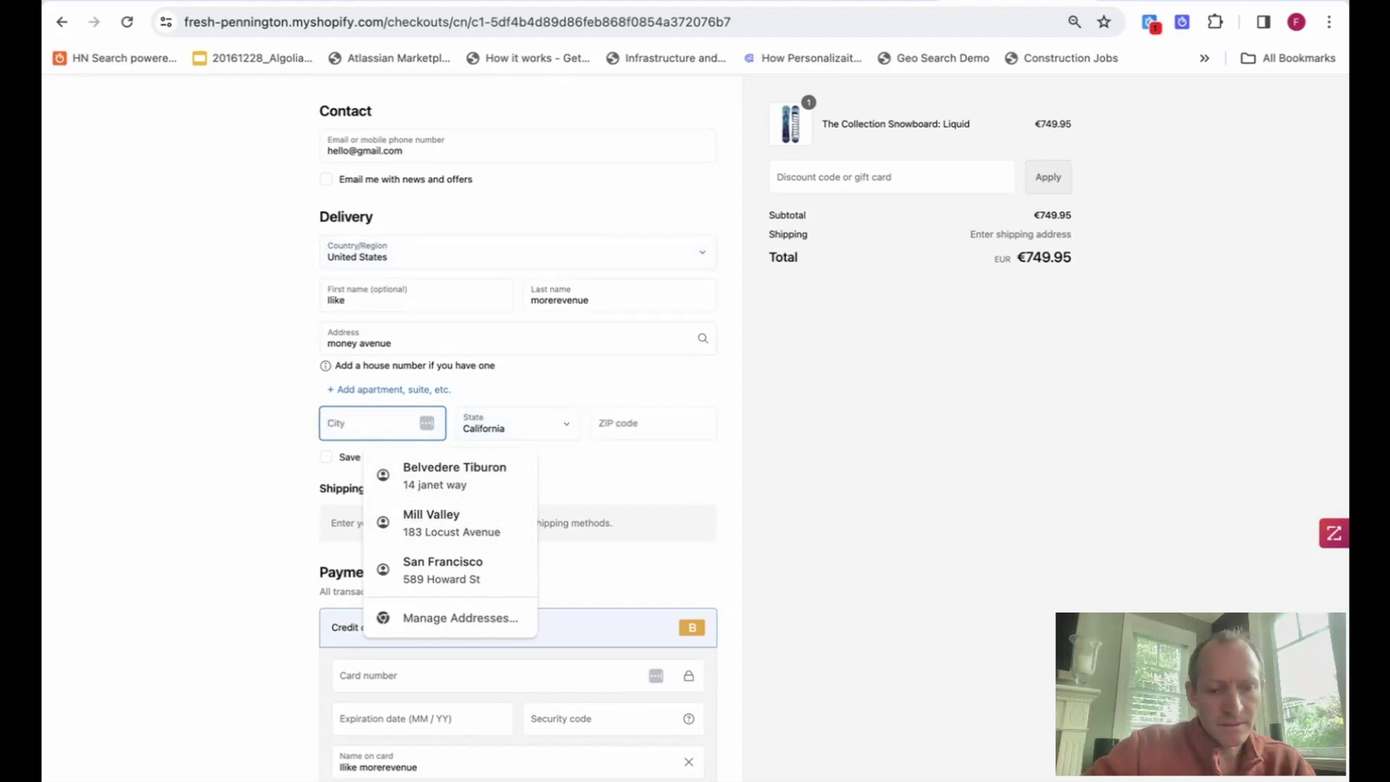
text(san rafael)
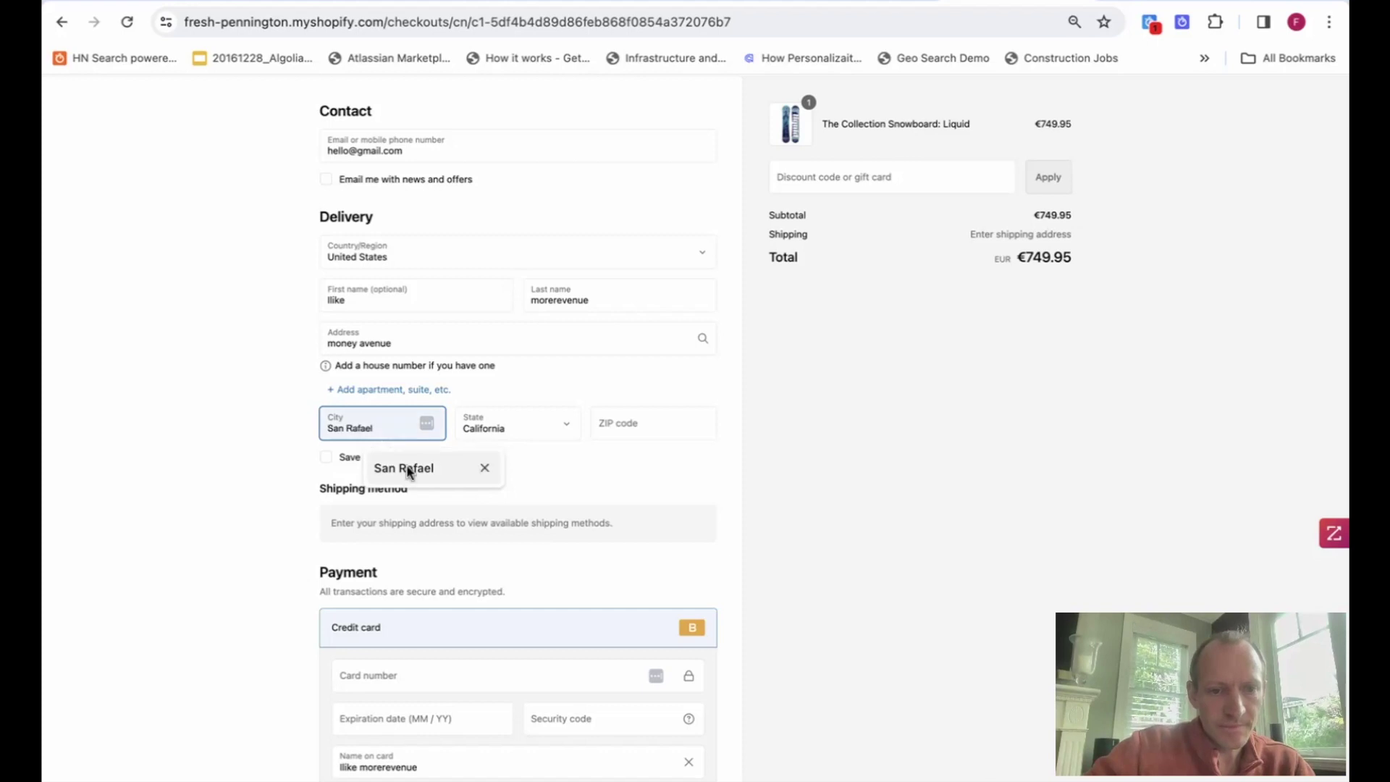
click(404, 468)
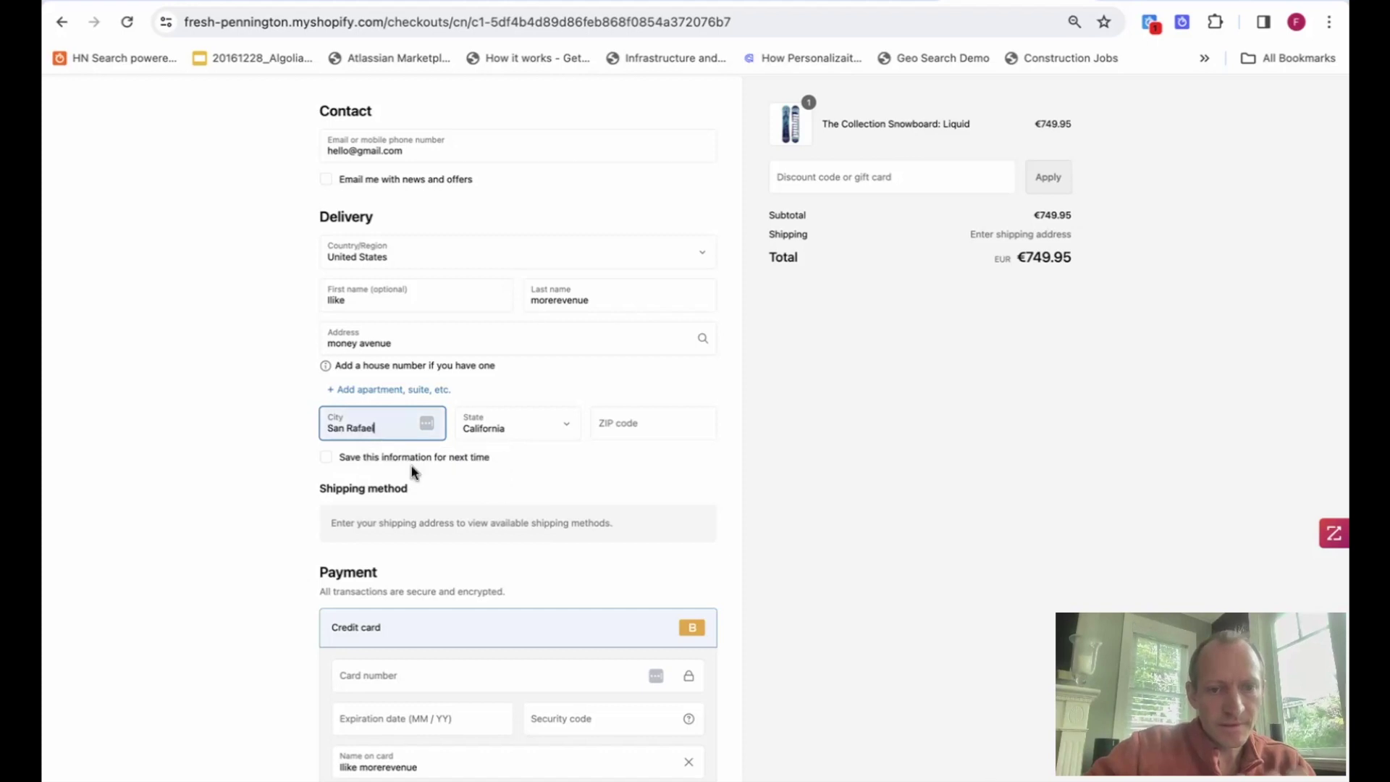
click(634, 415)
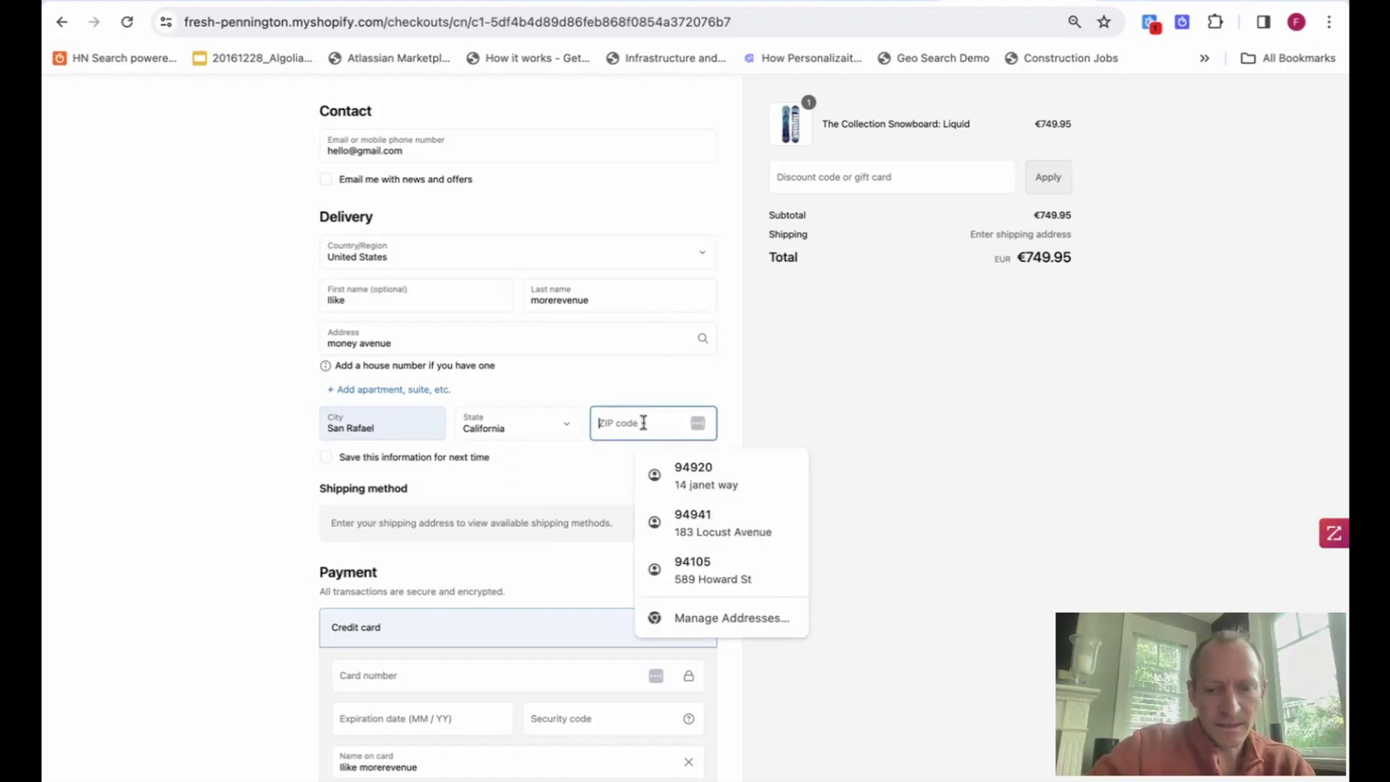
text(094103)
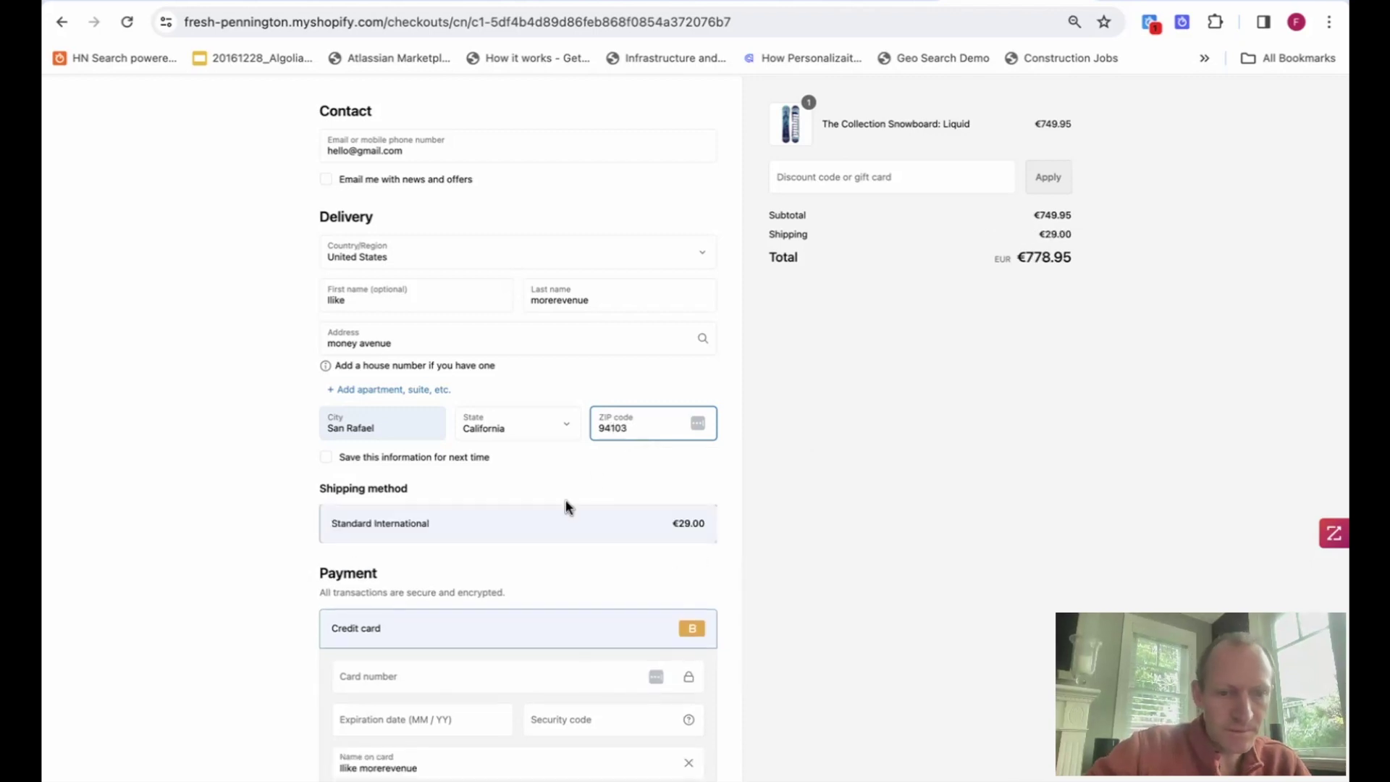
scroll(570, 507, down, 3)
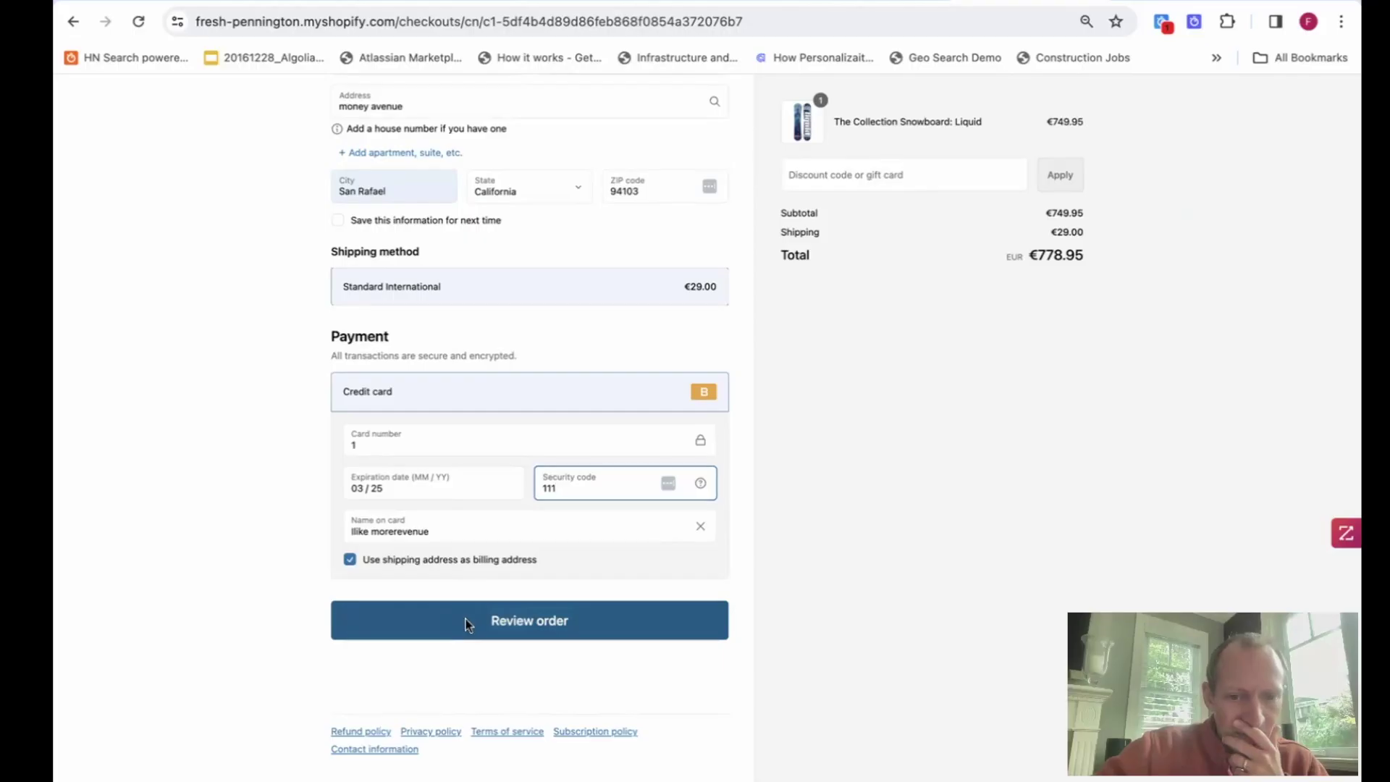
Review and pay for the €778.95 Liquid snowboard order, then return to the Algolia Overview.
click(465, 624)
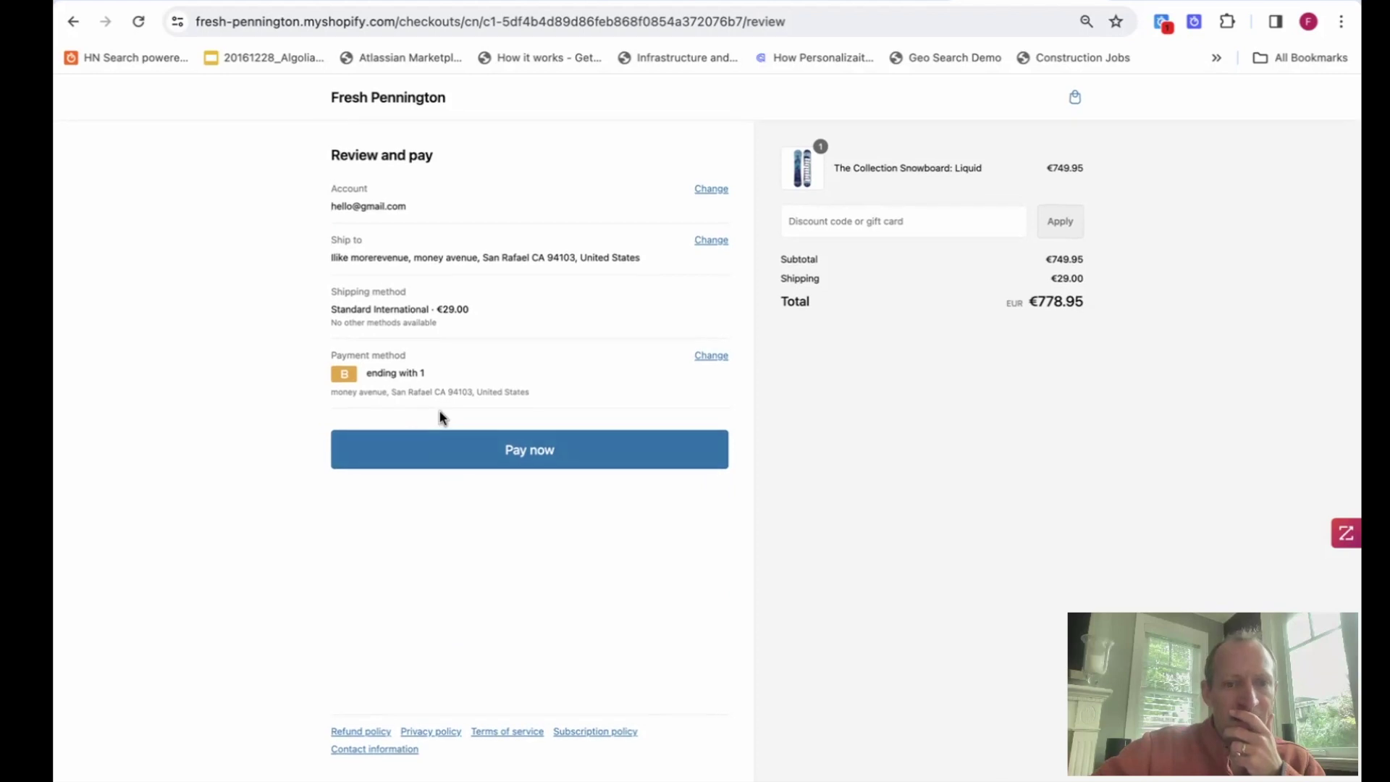
click(437, 456)
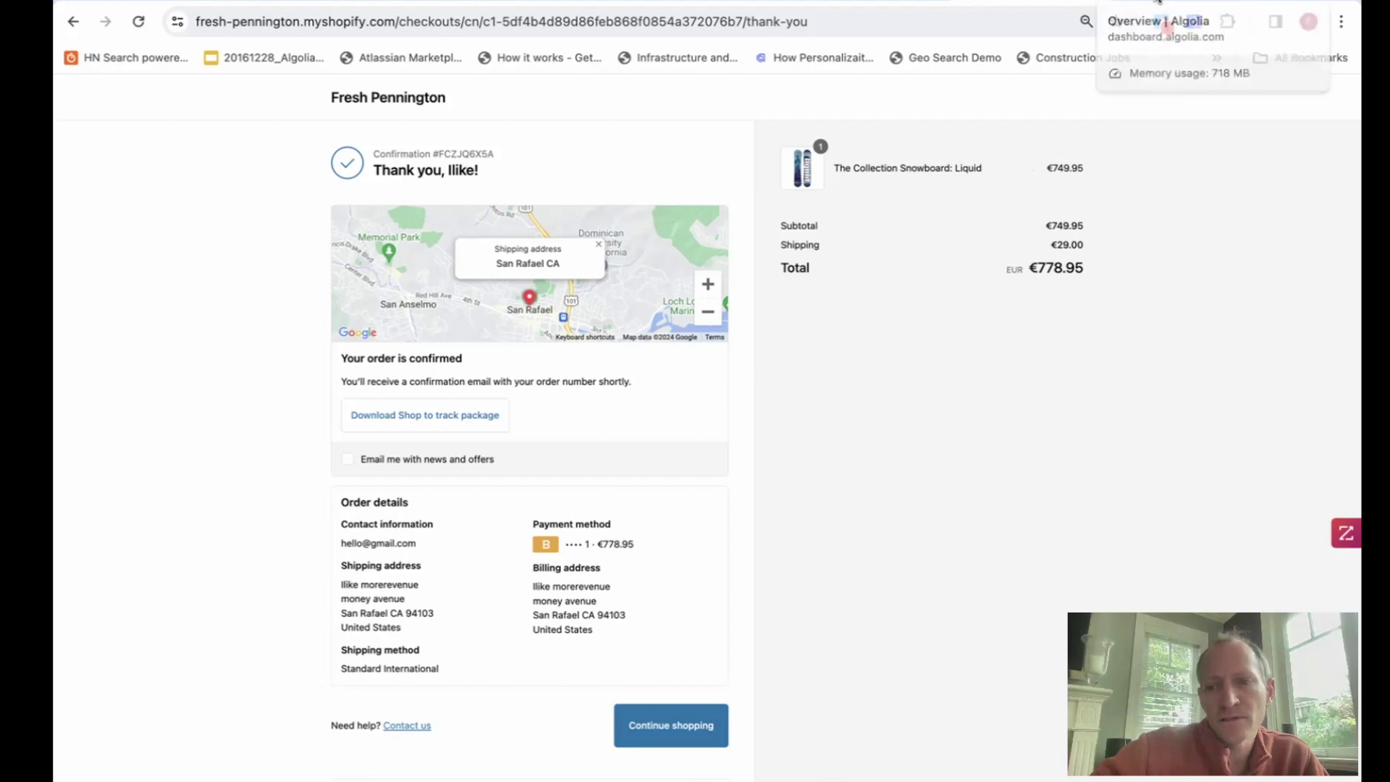
click(1158, 0)
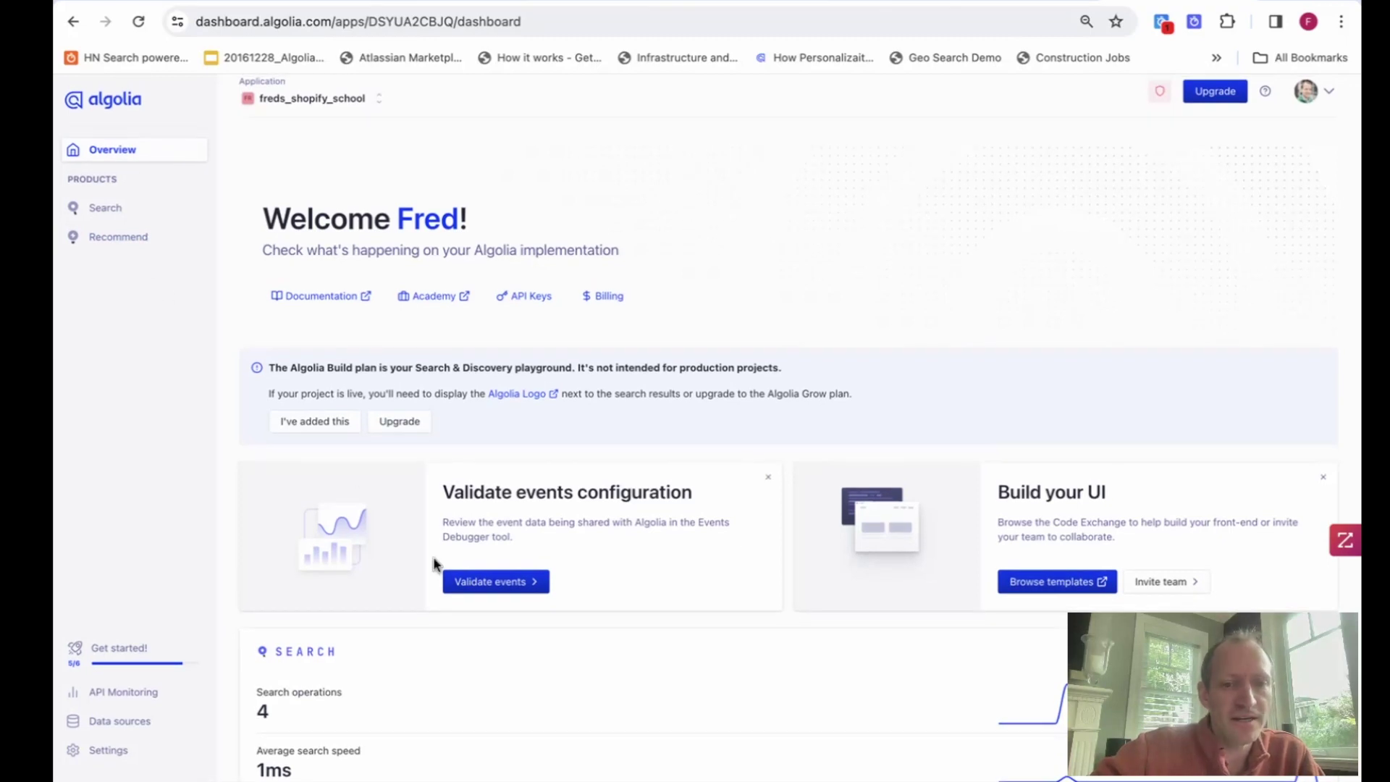
Confirm the Events Debugger shows a fresh Checkout Completed conversion from shopify_products among 33 events.
click(479, 583)
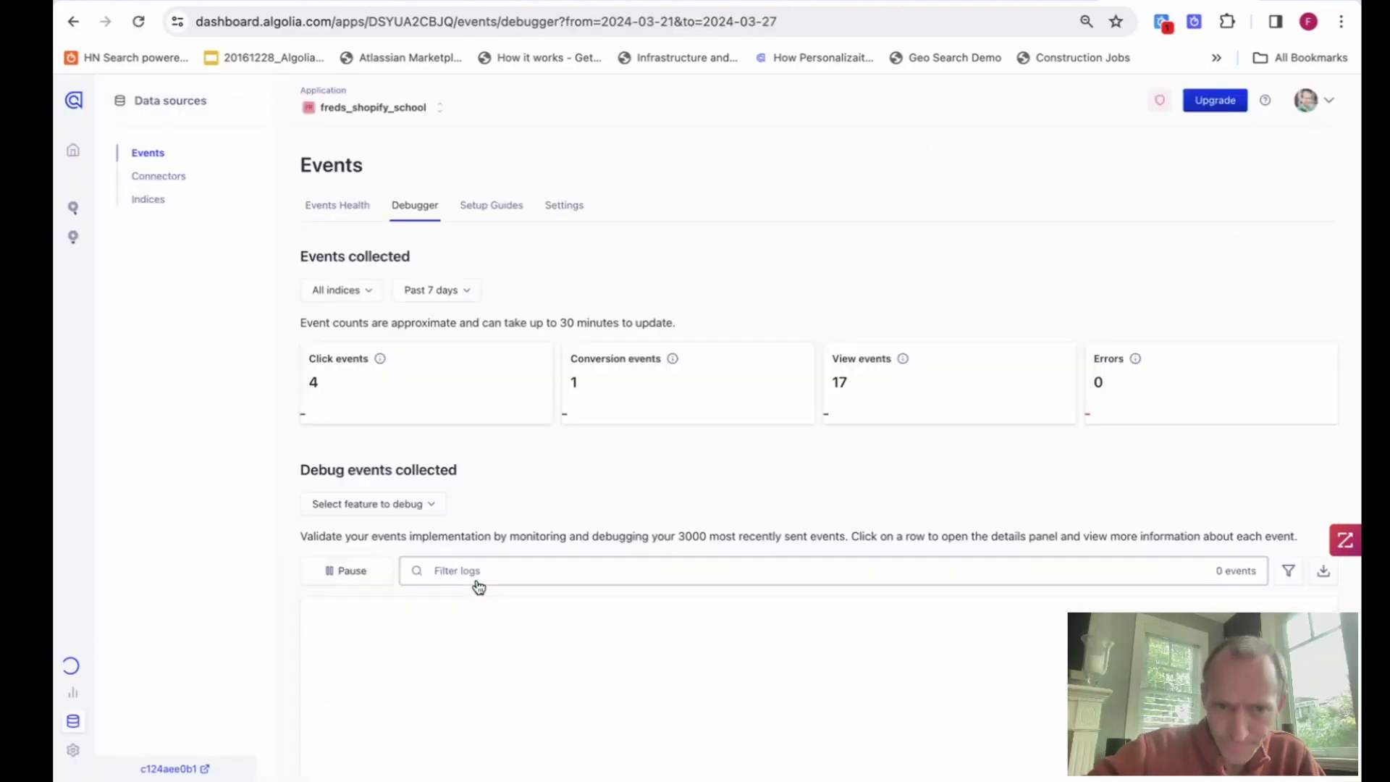
scroll(479, 585, down, 5)
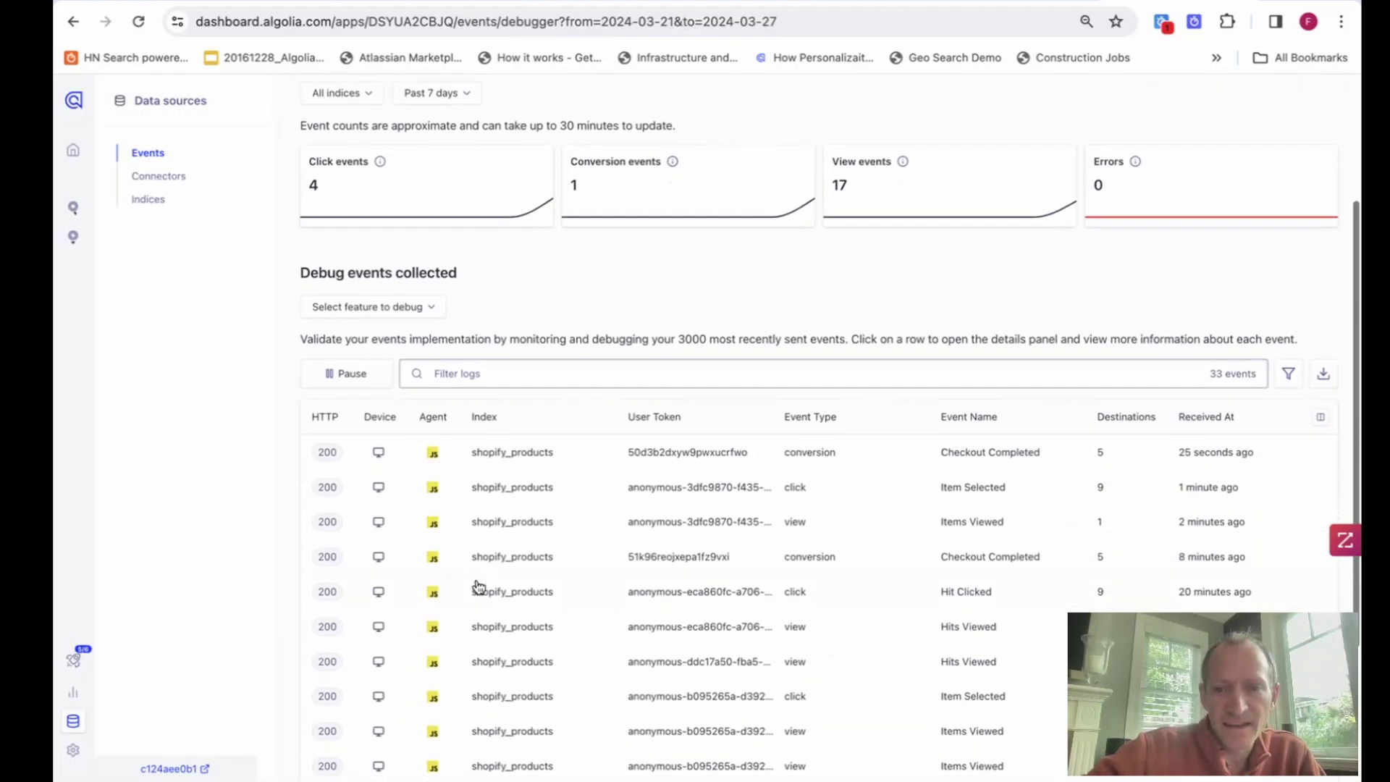
scroll(479, 585, up, 1)
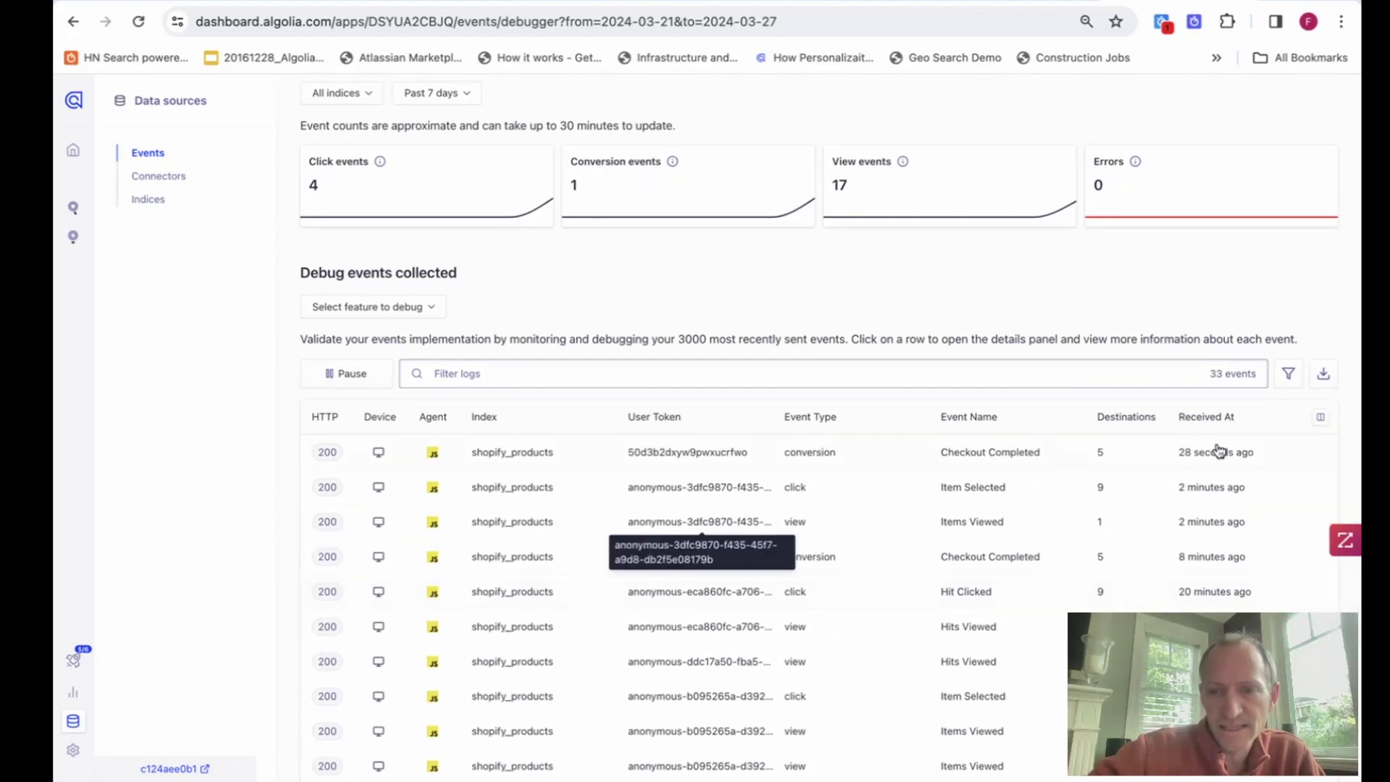